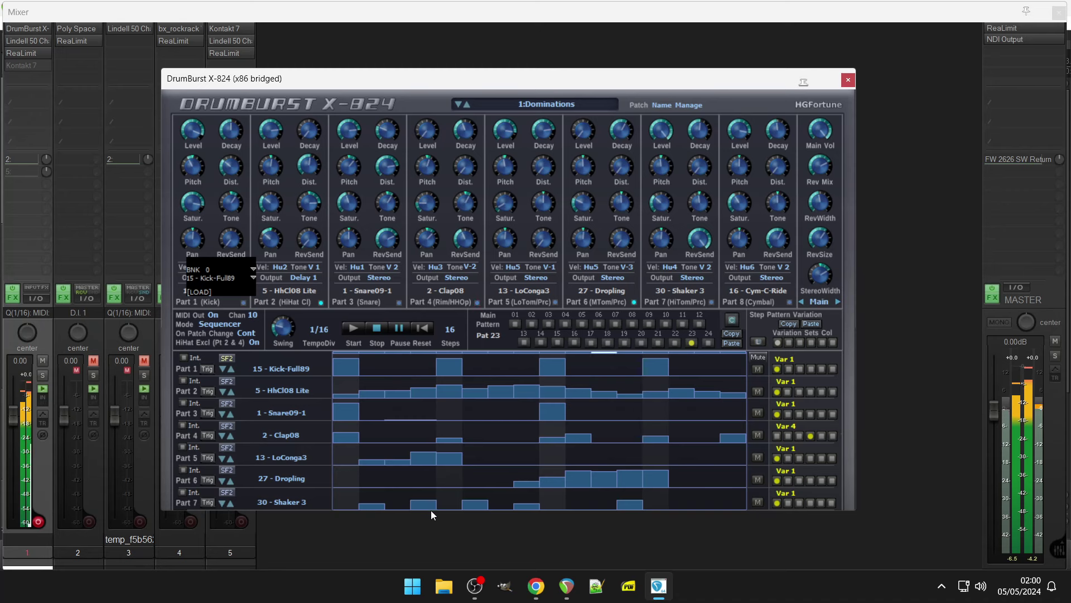
# Step: Enlarge the drum plugin window downwards to reveal the Part 8 row, and raise Part 8's first step to full height
pyautogui.moveTo(430, 510); pyautogui.dragTo(422, 540)
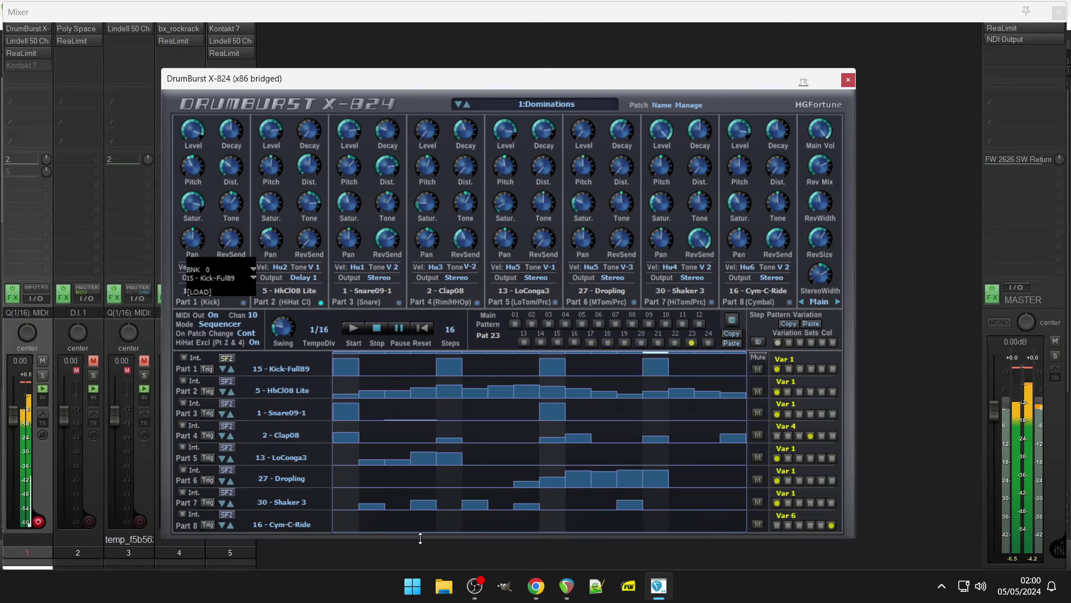
pyautogui.moveTo(420, 538); pyautogui.dragTo(418, 560)
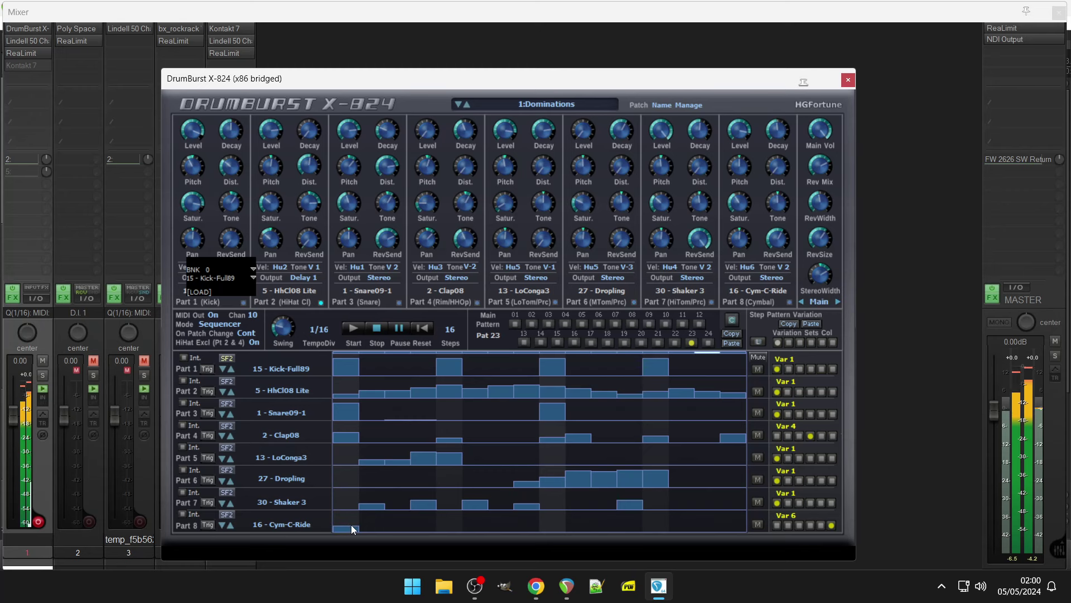
pyautogui.moveTo(351, 525); pyautogui.dragTo(349, 513)
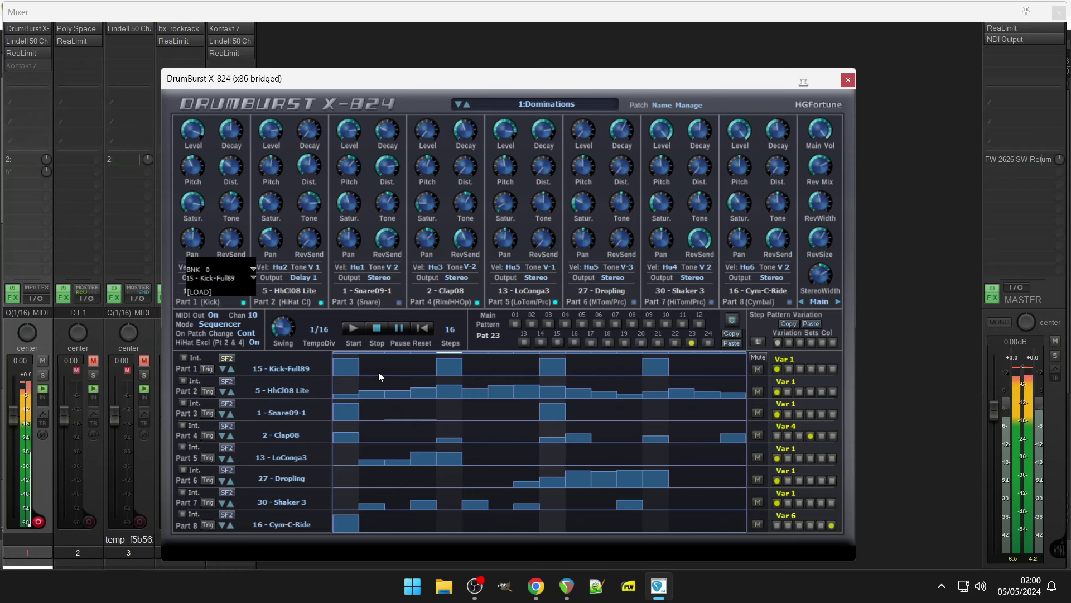
# Step: Change the Part 8 sound to 47 - C-Ride Chin and add full-height hits on steps 7, 12 and 15
pyautogui.click(289, 526)
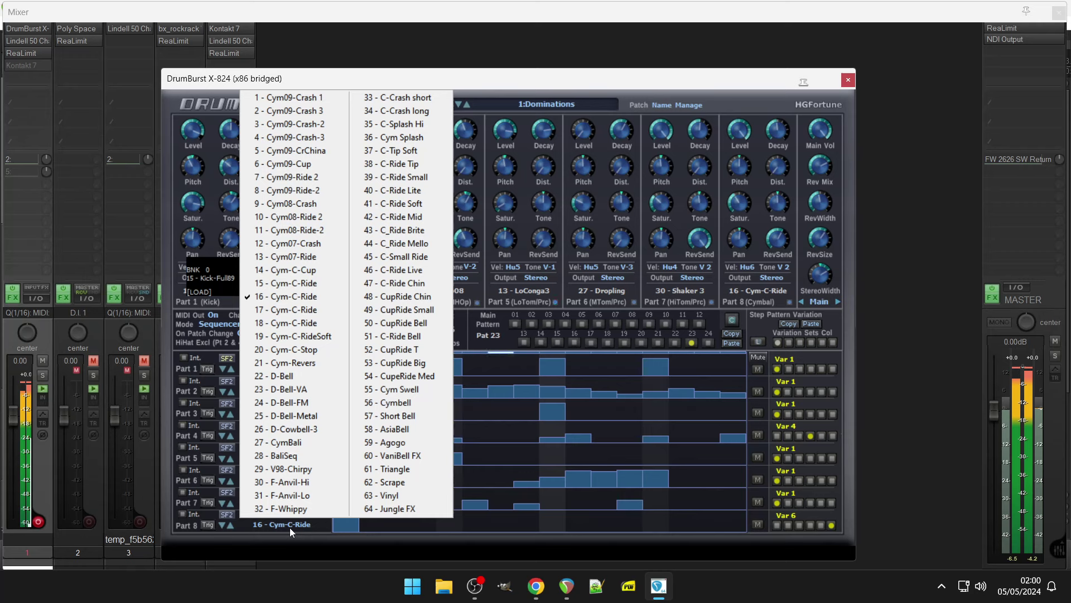
pyautogui.click(426, 288)
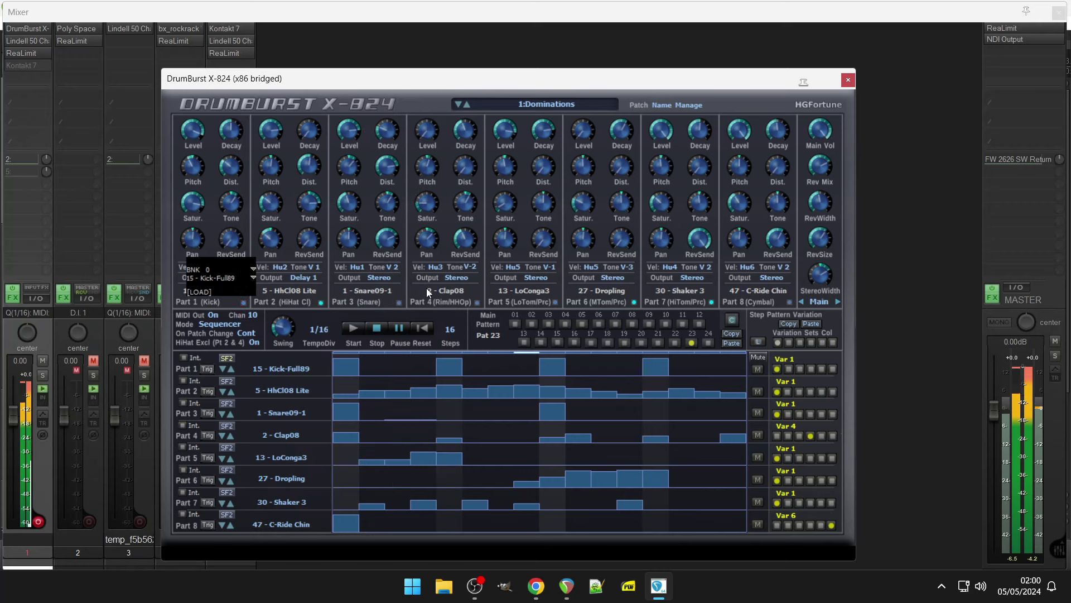
pyautogui.click(512, 520)
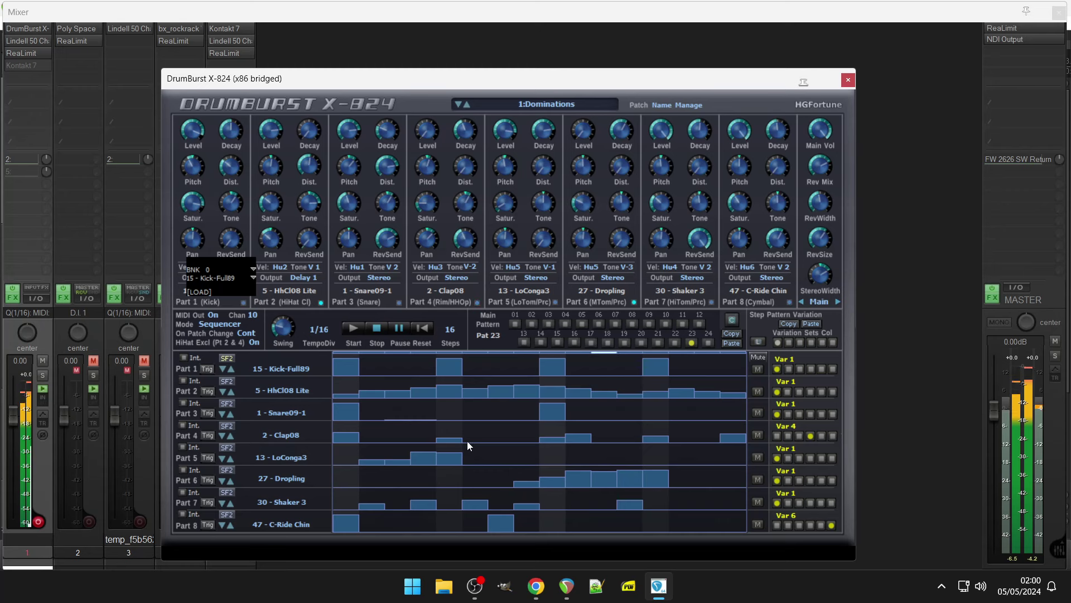
pyautogui.click(640, 524)
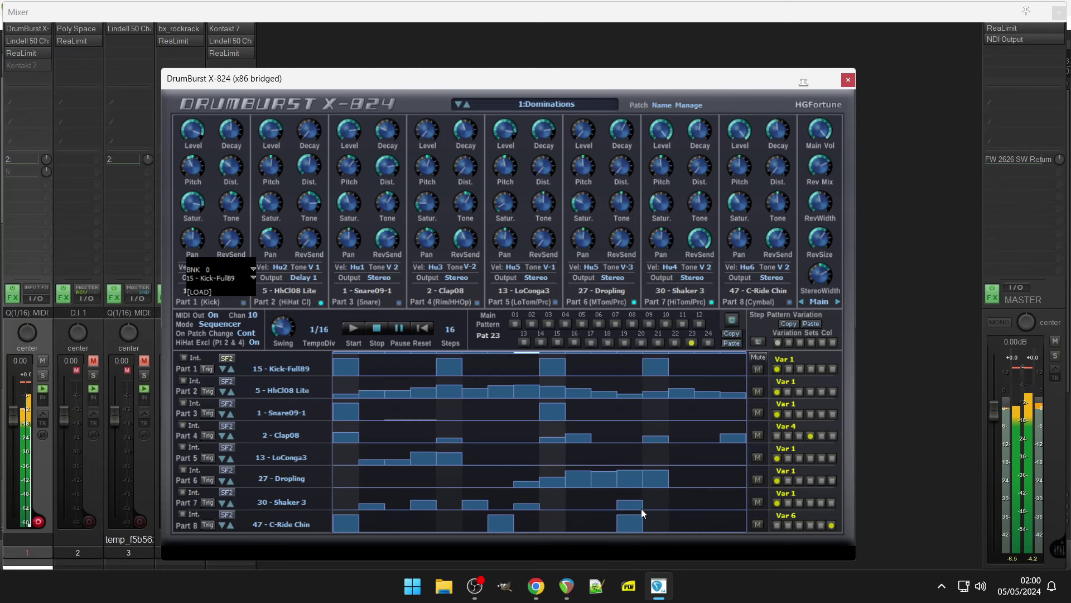
pyautogui.click(699, 520)
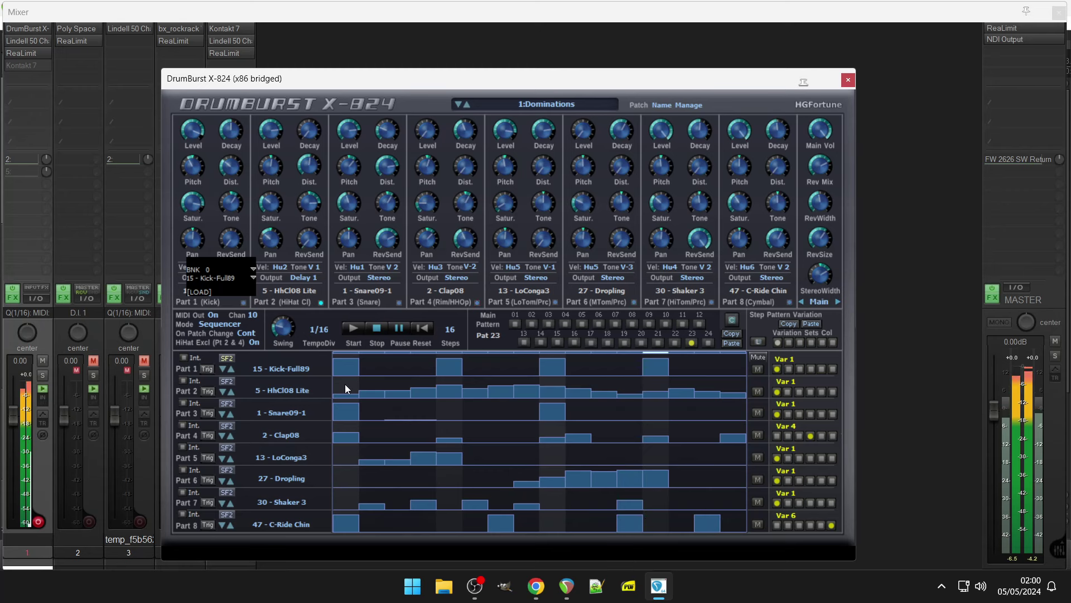
# Step: Redraw the Part 2 hi-hat levels across all 16 steps and change its sound to 10 - HhCl Noize
pyautogui.moveTo(345, 384)
pyautogui.mouseDown()
pyautogui.moveTo(521, 397)
pyautogui.moveTo(632, 371)
pyautogui.moveTo(725, 389)
pyautogui.mouseUp()
pyautogui.click(557, 393)
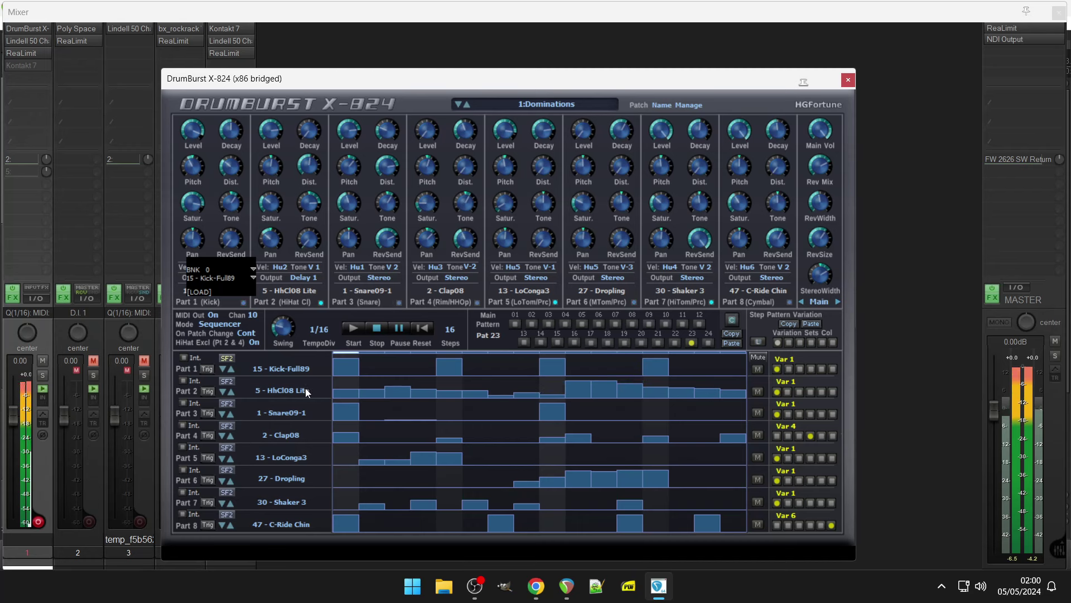
pyautogui.click(281, 390)
pyautogui.click(298, 269)
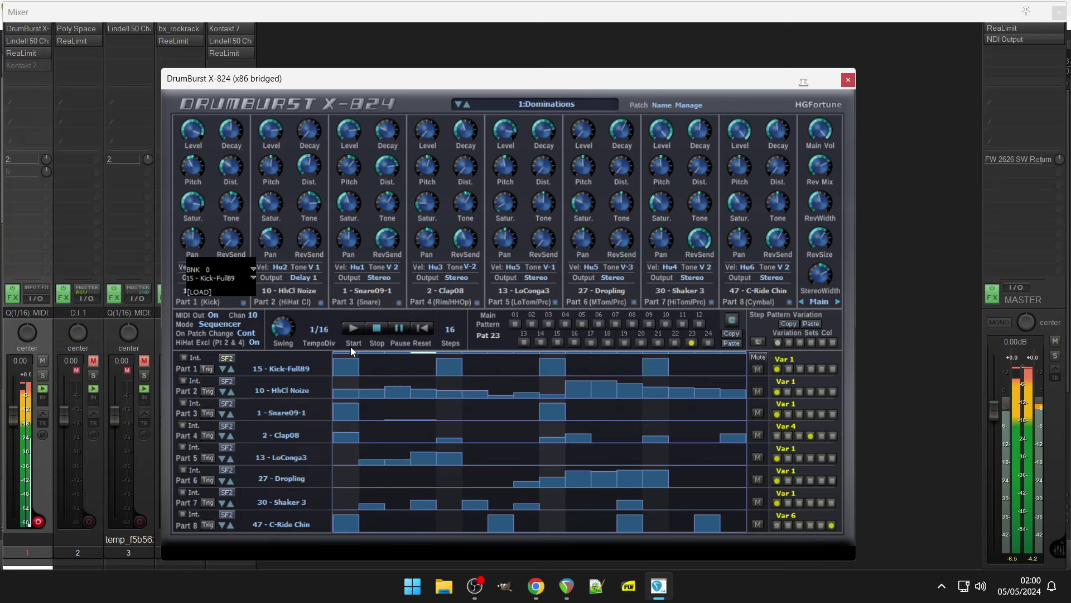
# Step: Change the Part 1 kick sound to 7 - Kick09-Spot and the Part 3 snare sound to 9 - Snare08-D
pyautogui.click(278, 367)
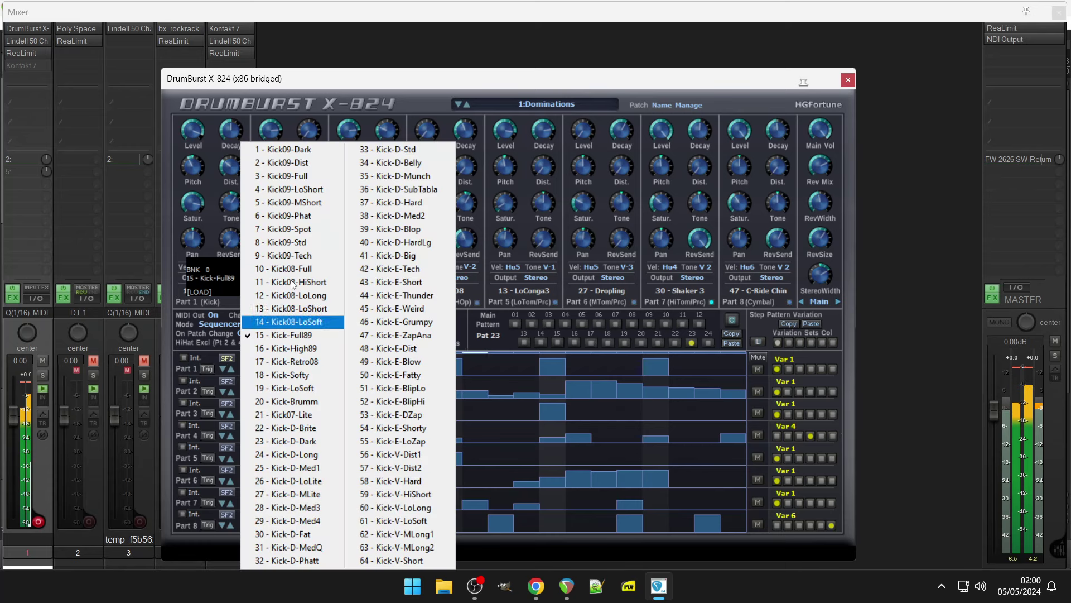
pyautogui.click(302, 231)
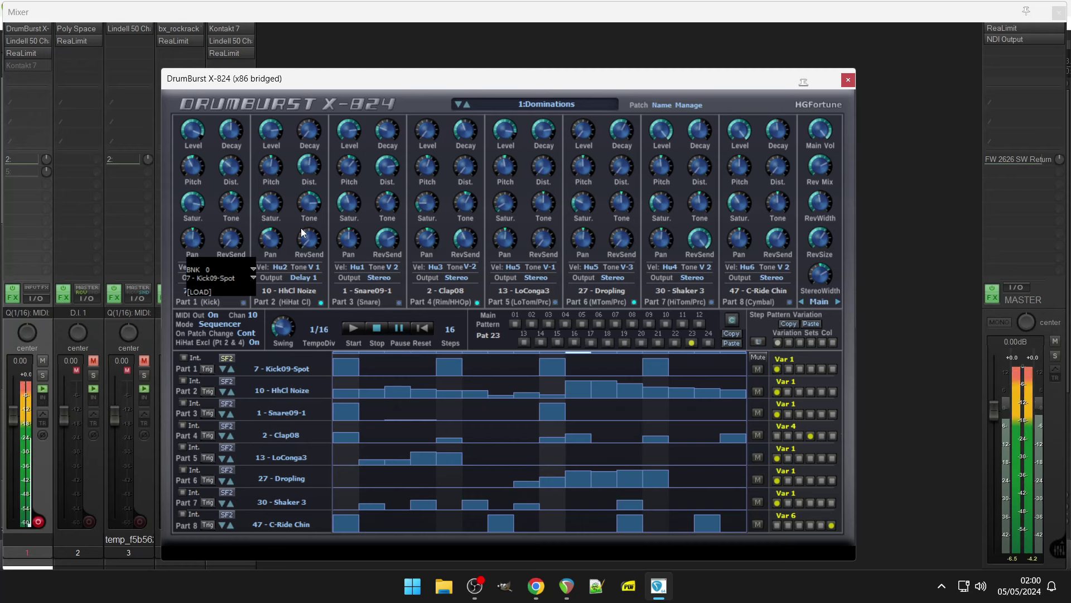
pyautogui.click(300, 413)
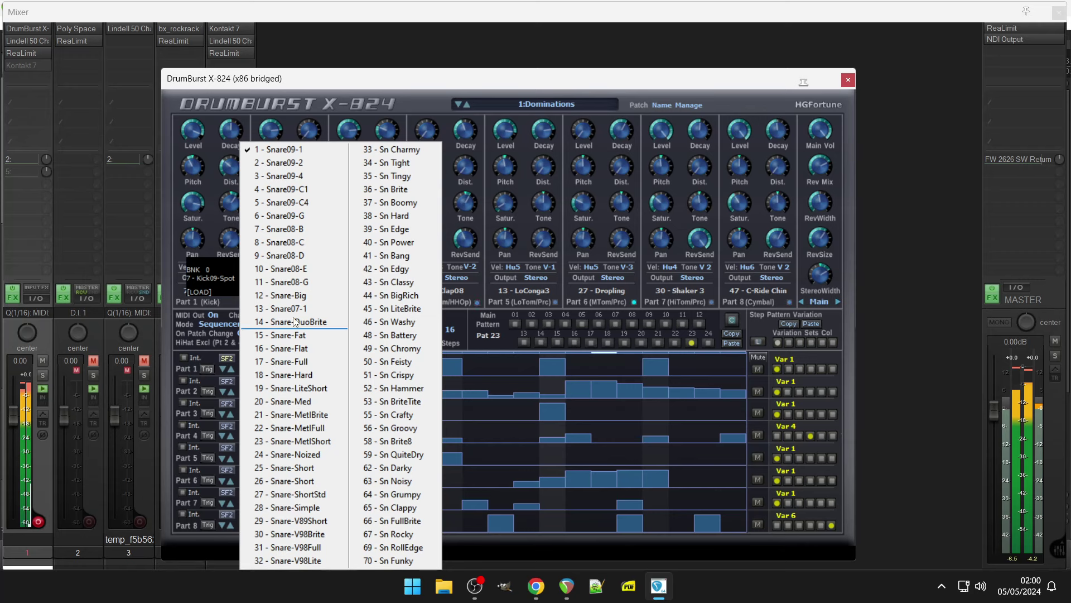
pyautogui.click(288, 255)
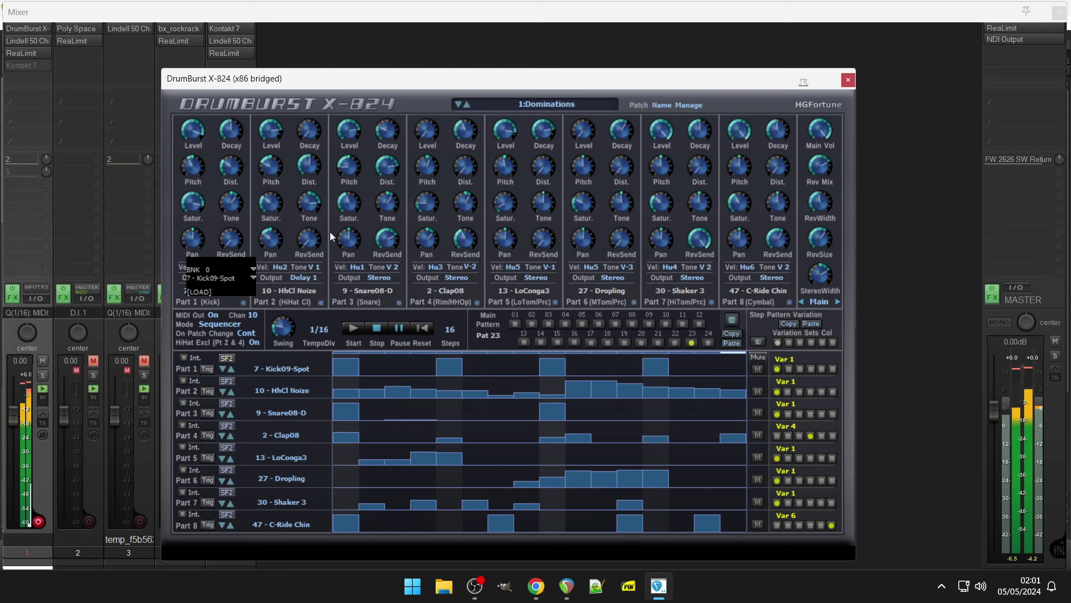
# Step: Raise the Part 3 snare's reverb send, and draw Part 4 clap hits at full height on step 5 and rising across steps 7 to 16
pyautogui.moveTo(379, 242); pyautogui.dragTo(384, 178)
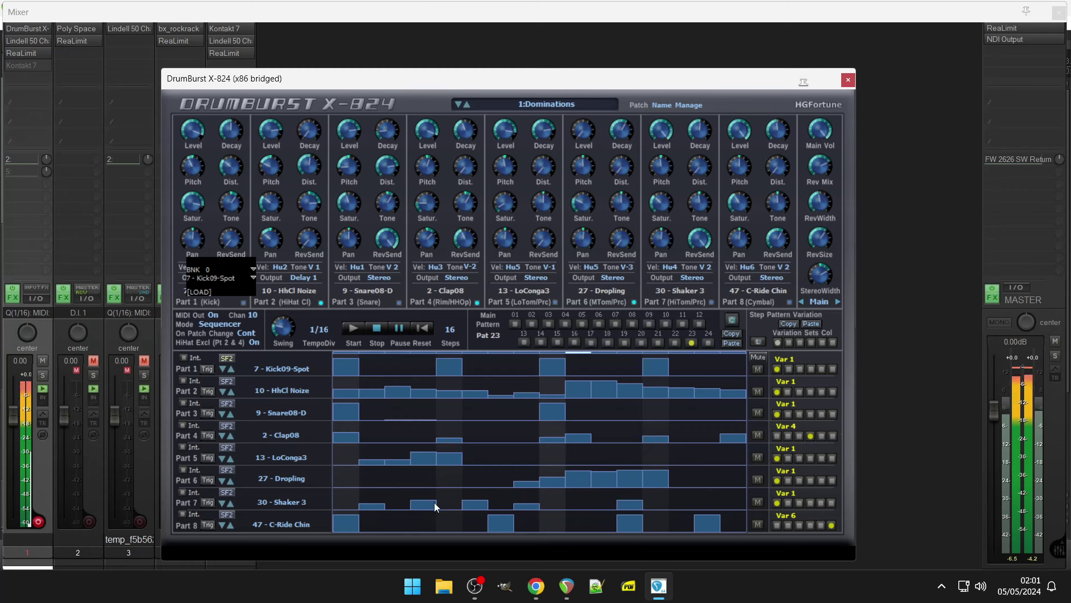
pyautogui.click(452, 431)
pyautogui.moveTo(488, 439)
pyautogui.mouseDown()
pyautogui.moveTo(722, 432)
pyautogui.moveTo(689, 423)
pyautogui.mouseUp()
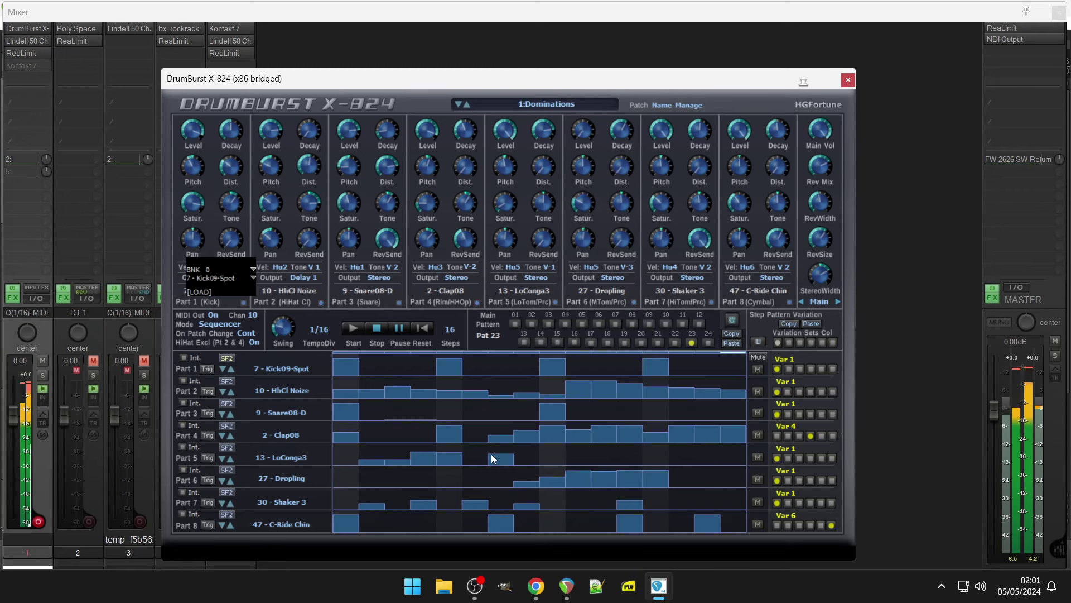
# Step: Add Part 5 conga hits on steps 7 to 11, 14 and 16, and Part 6 hits on steps 16 and 4
pyautogui.moveTo(490, 453); pyautogui.dragTo(591, 452)
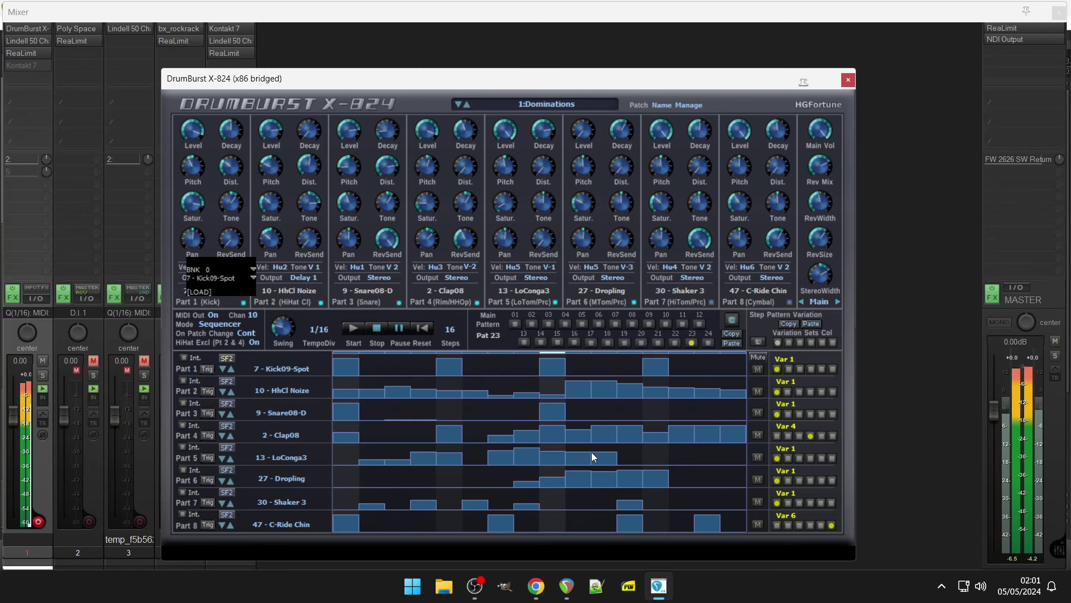
pyautogui.click(675, 455)
pyautogui.click(723, 460)
pyautogui.click(728, 474)
pyautogui.click(425, 472)
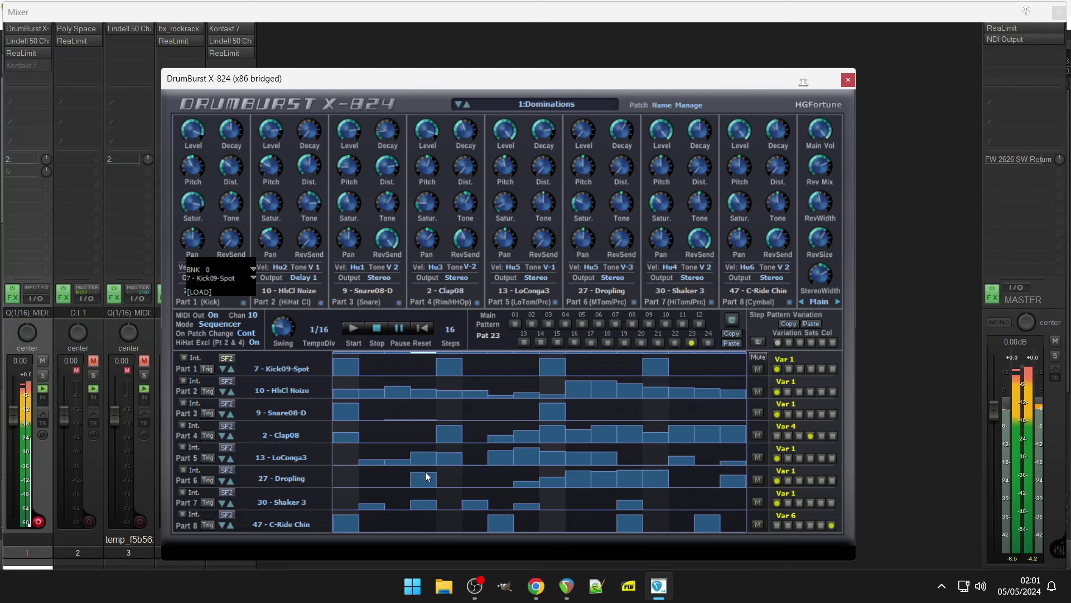
# Step: Switch Part 1 to pattern variation 2, and load the patch 3:Tigers of Subtopia
pyautogui.click(788, 369)
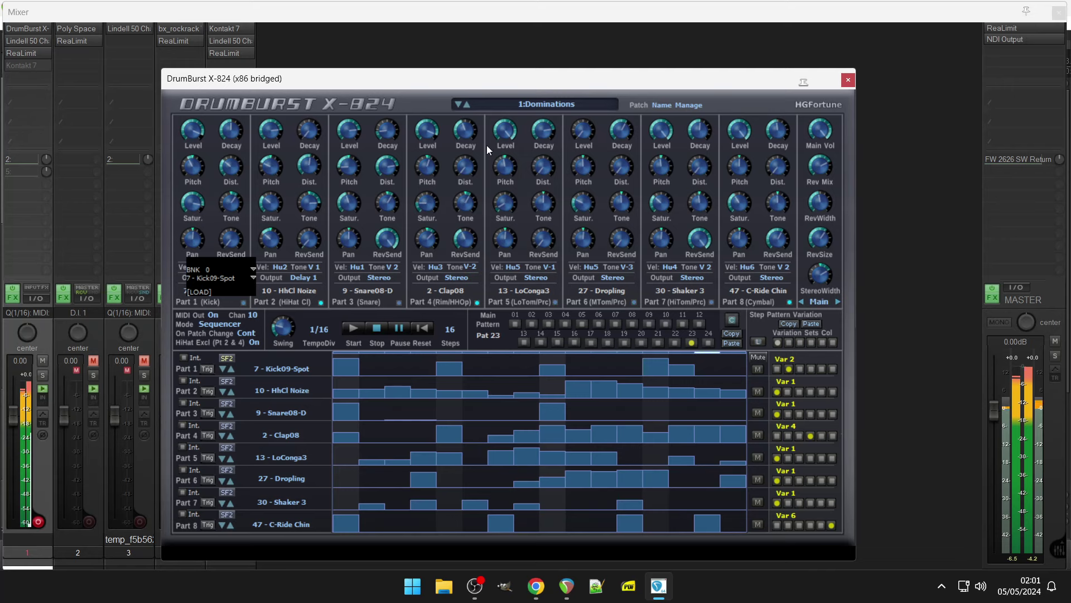
pyautogui.click(541, 104)
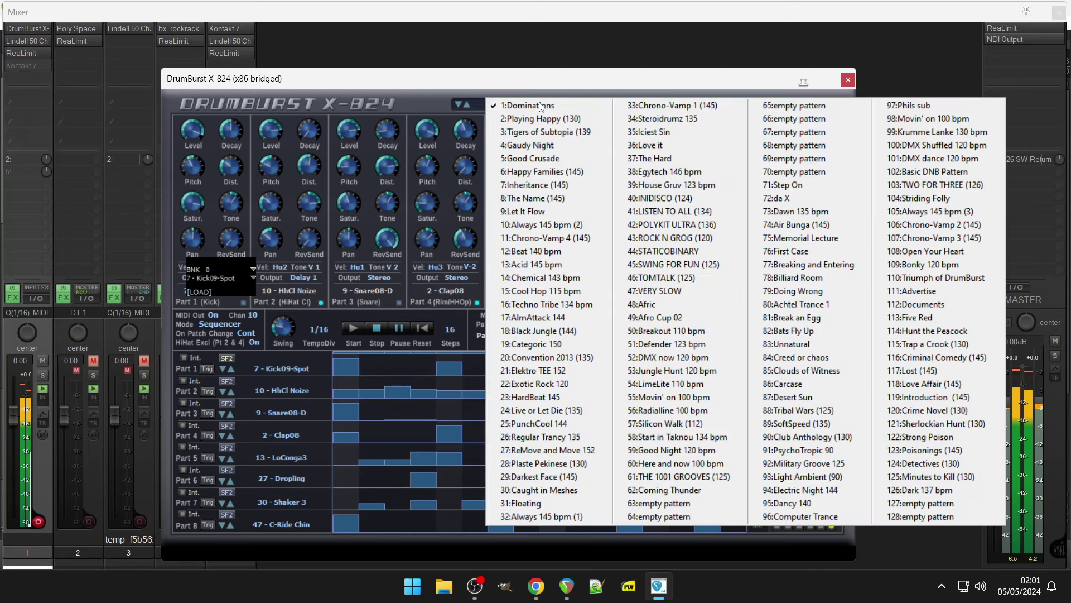
pyautogui.click(535, 132)
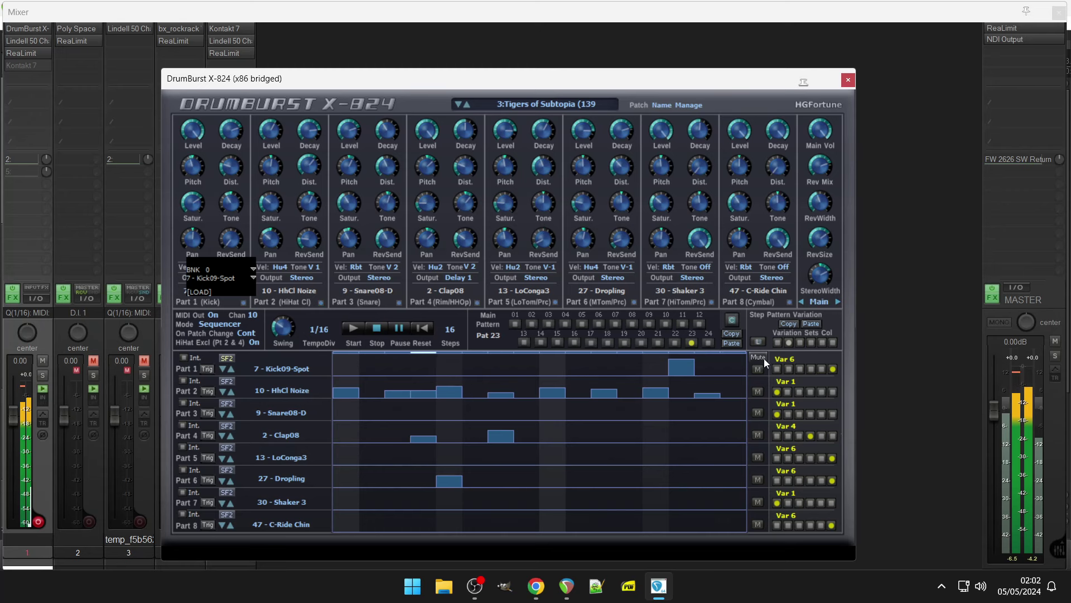
# Step: Switch Part 1 to pattern variation 1 and try selecting main pattern 01
pyautogui.click(778, 369)
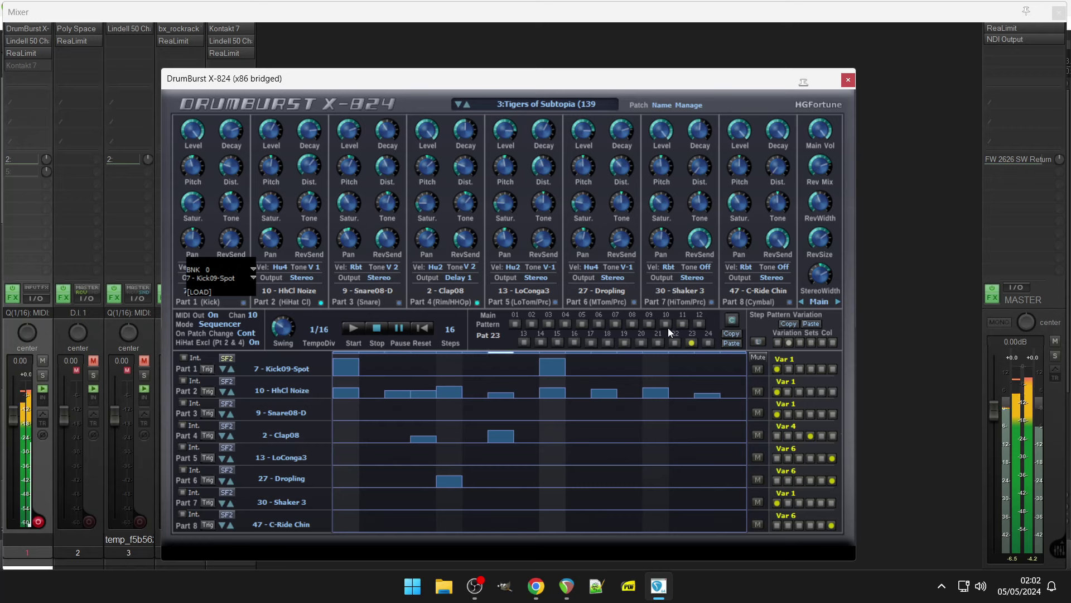
pyautogui.click(514, 325)
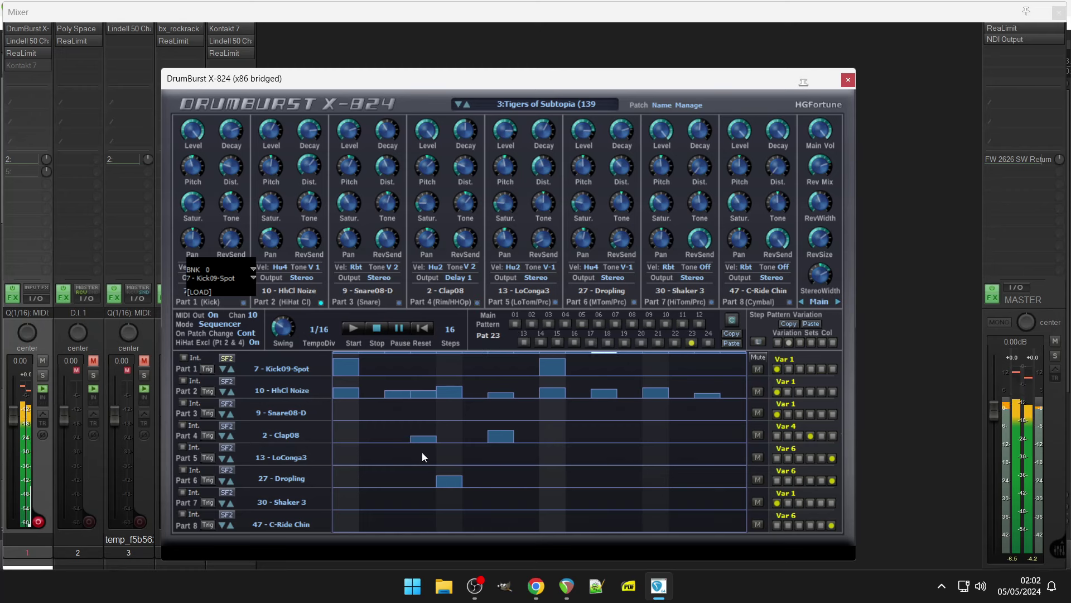
# Step: Add Part 5 hits on steps 1, 3, 8, 11, 12 and 15, with step 1 low and the others full height
pyautogui.click(352, 458)
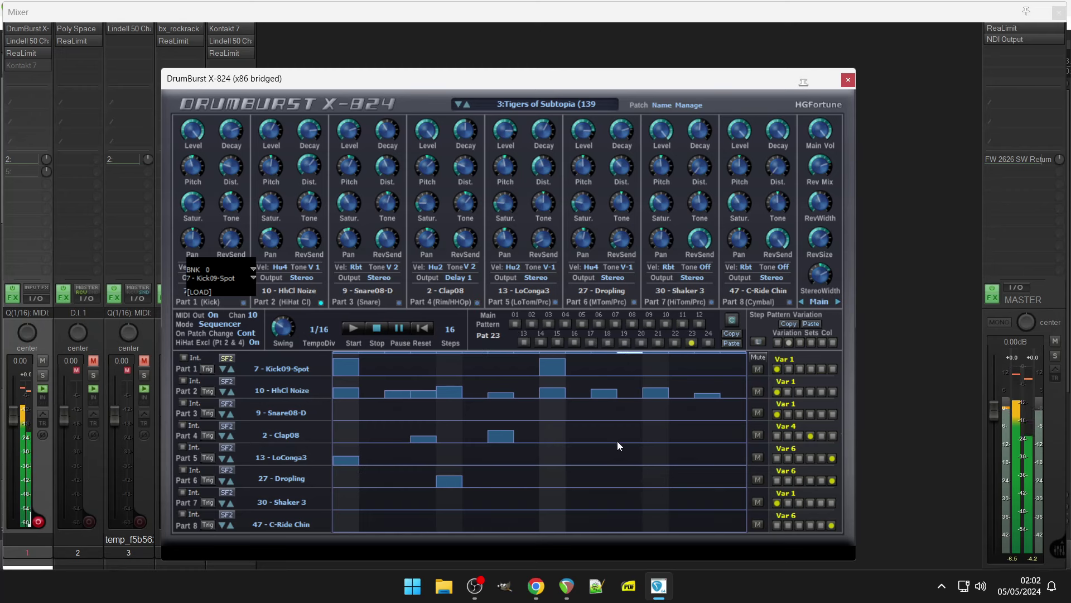
pyautogui.click(614, 456)
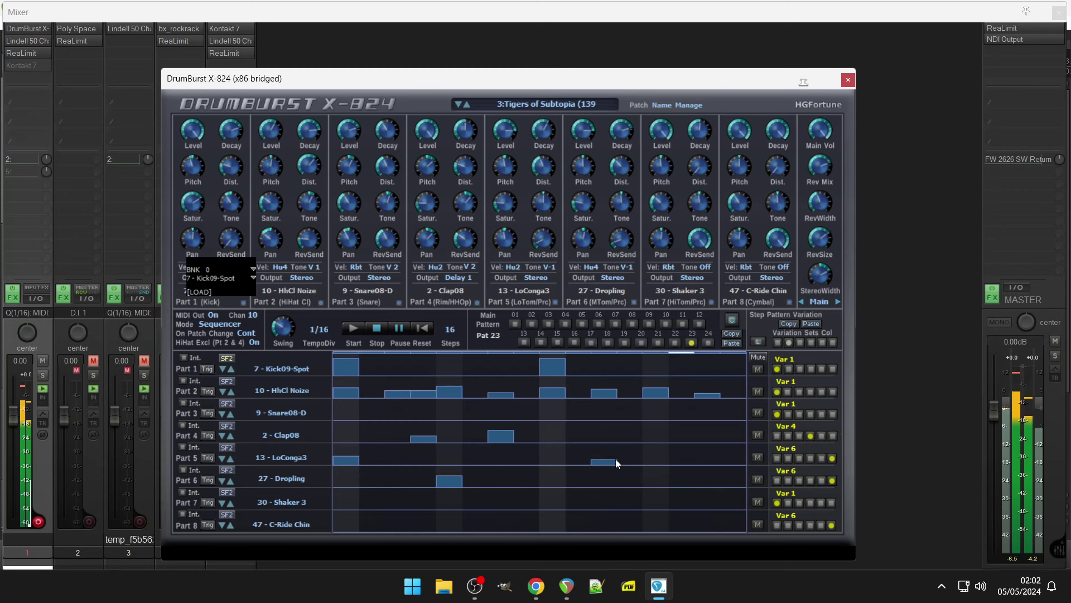
pyautogui.click(629, 457)
pyautogui.click(708, 458)
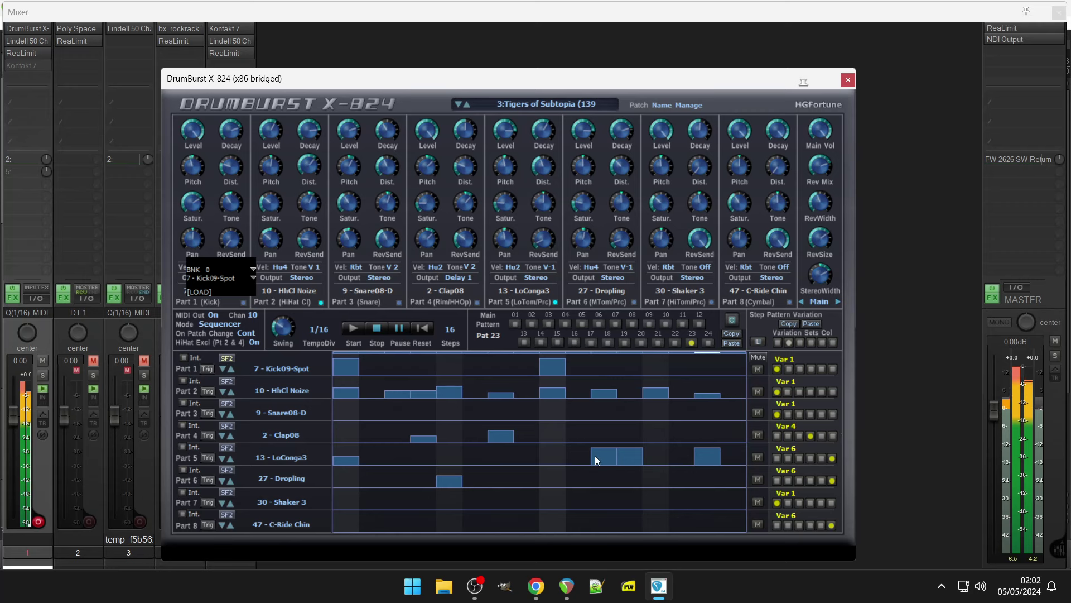
pyautogui.click(523, 453)
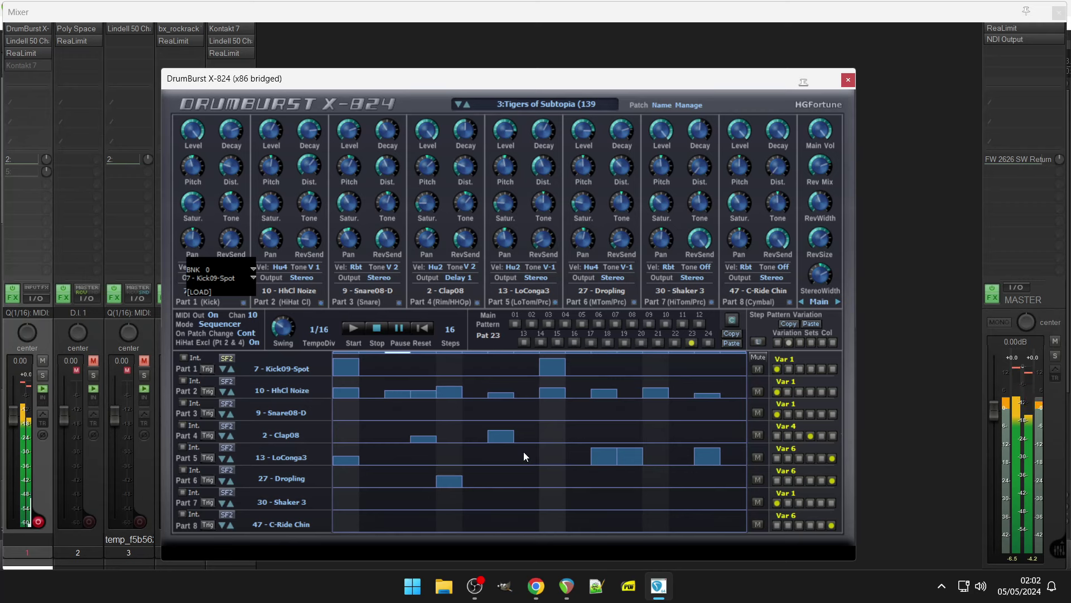
pyautogui.click(389, 459)
# Step: Change the Part 5 sound to 29 - QZip
pyautogui.click(279, 459)
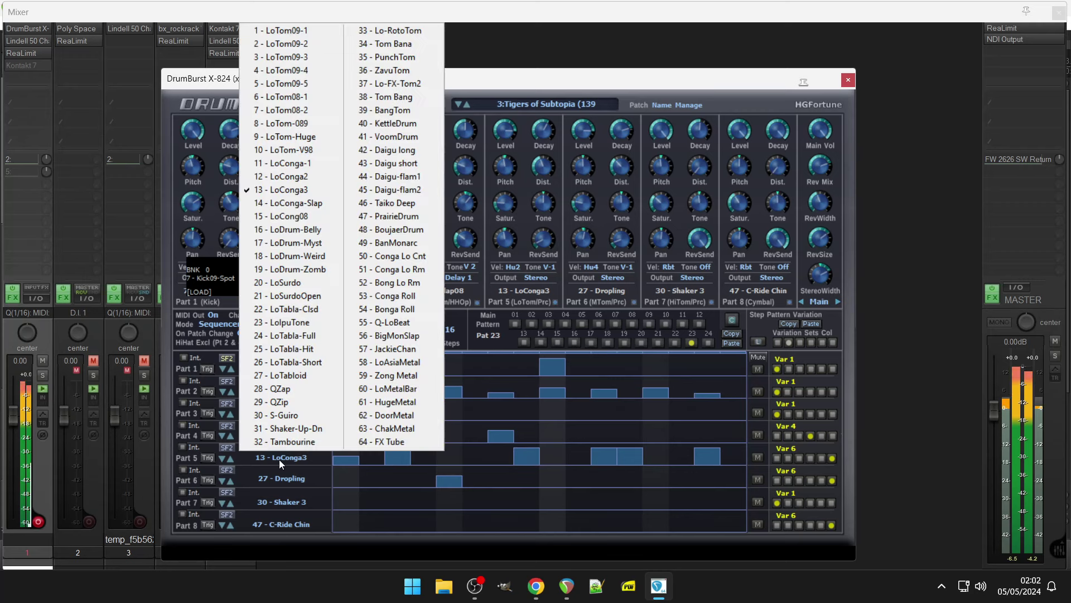
pyautogui.click(296, 402)
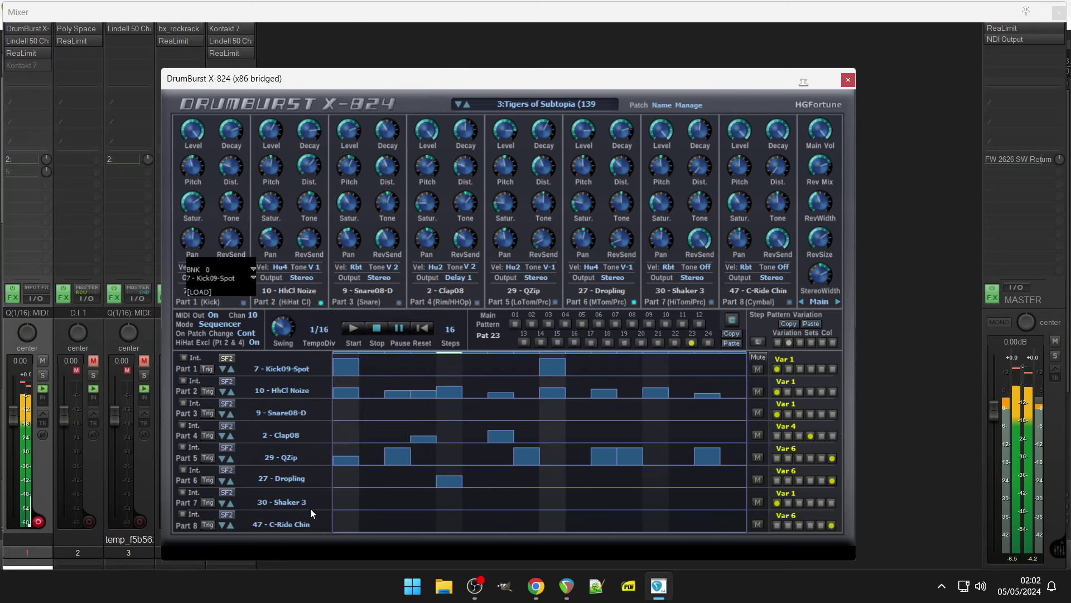
# Step: Add Part 7 shaker hits of varying height on steps 1, 5, 6, 7, 11, 14 and 15
pyautogui.click(337, 500)
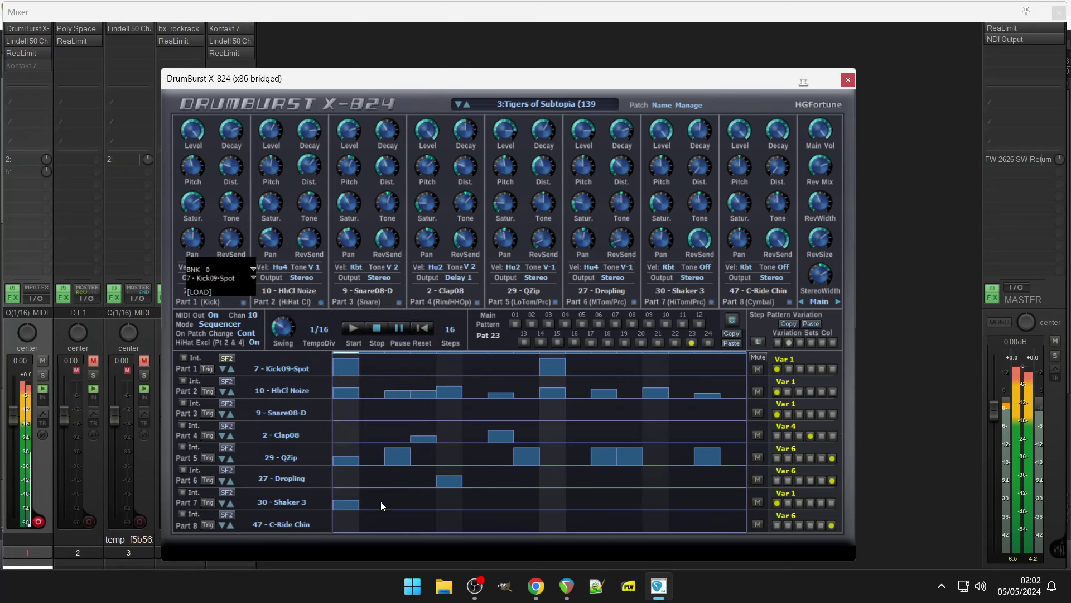
pyautogui.click(451, 501)
pyautogui.click(475, 503)
pyautogui.click(510, 501)
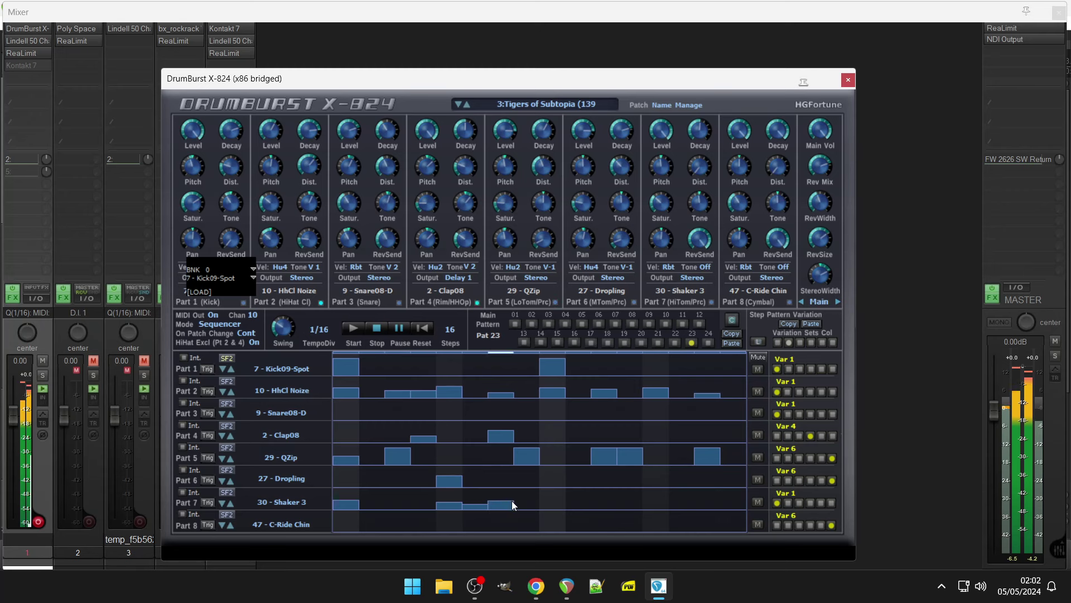
pyautogui.click(598, 491)
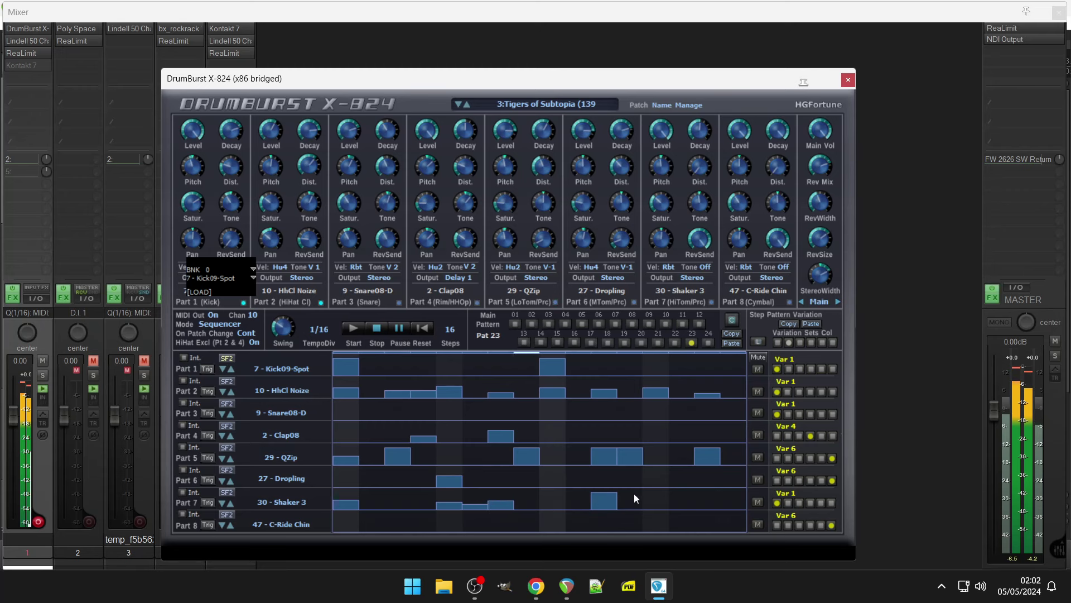
pyautogui.click(681, 495)
pyautogui.click(711, 501)
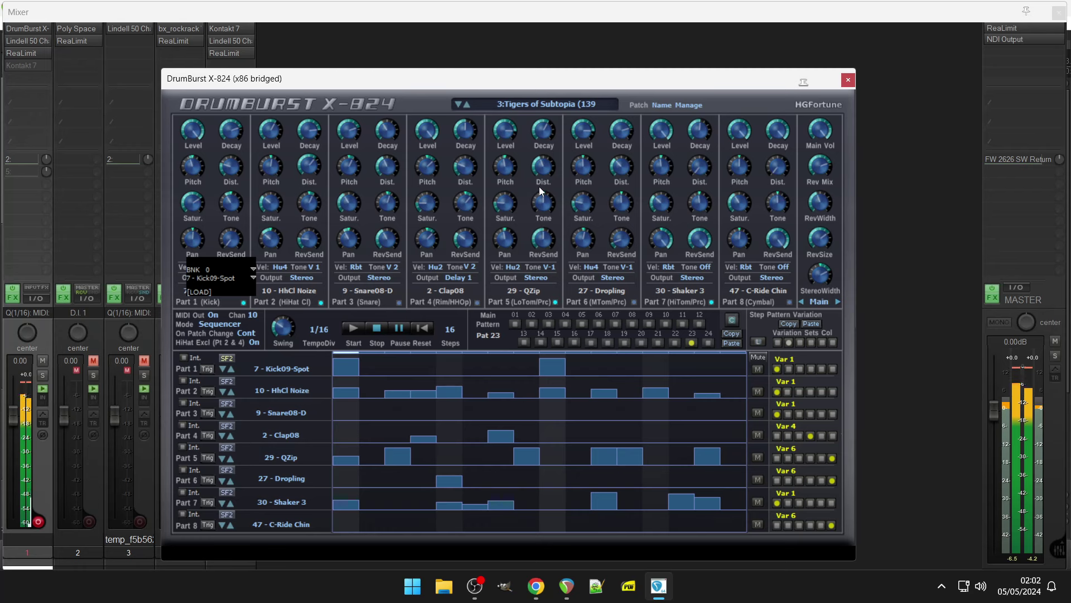
# Step: Change the Part 5 sound to 25 - LoTabla-Hit
pyautogui.click(292, 458)
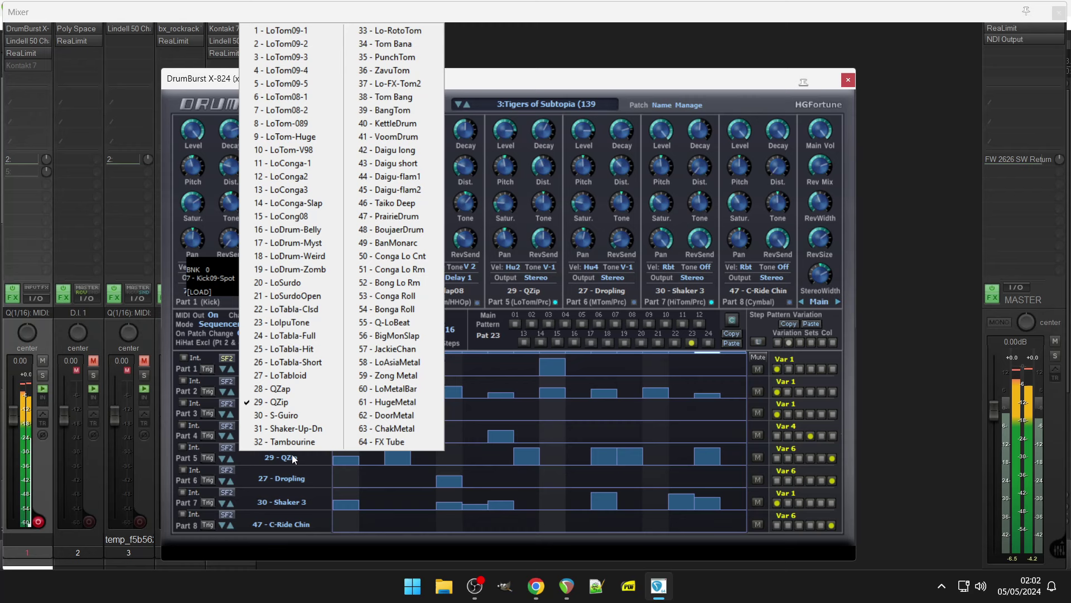
pyautogui.click(310, 349)
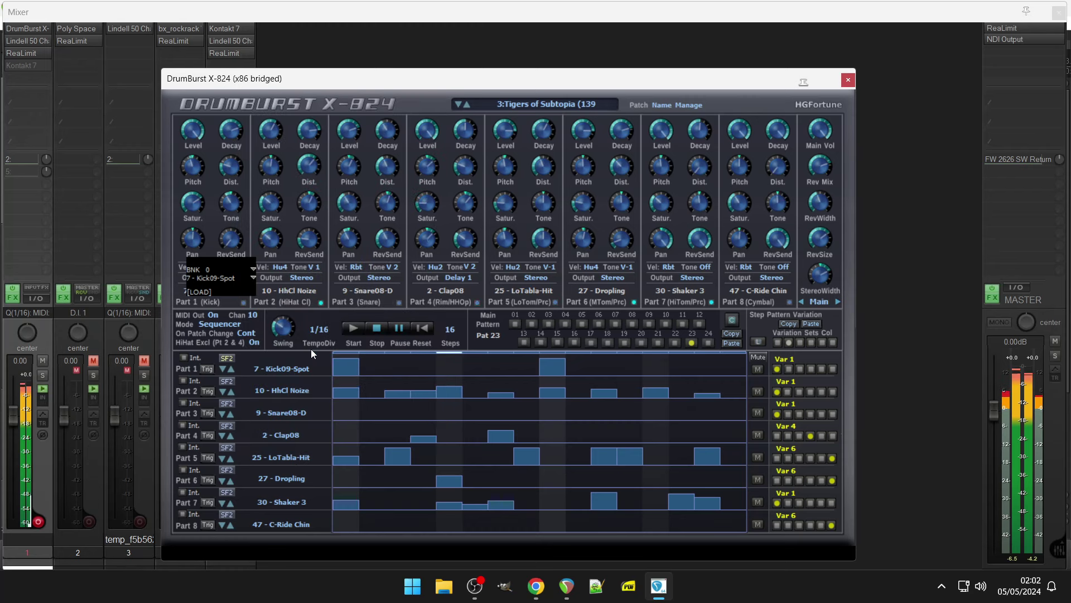
# Step: Raise the Part 5 hit on step 1 to full height, lower the one on step 3 and add a low hit on step 7
pyautogui.moveTo(398, 456)
pyautogui.mouseDown()
pyautogui.moveTo(346, 460)
pyautogui.moveTo(345, 448)
pyautogui.mouseUp()
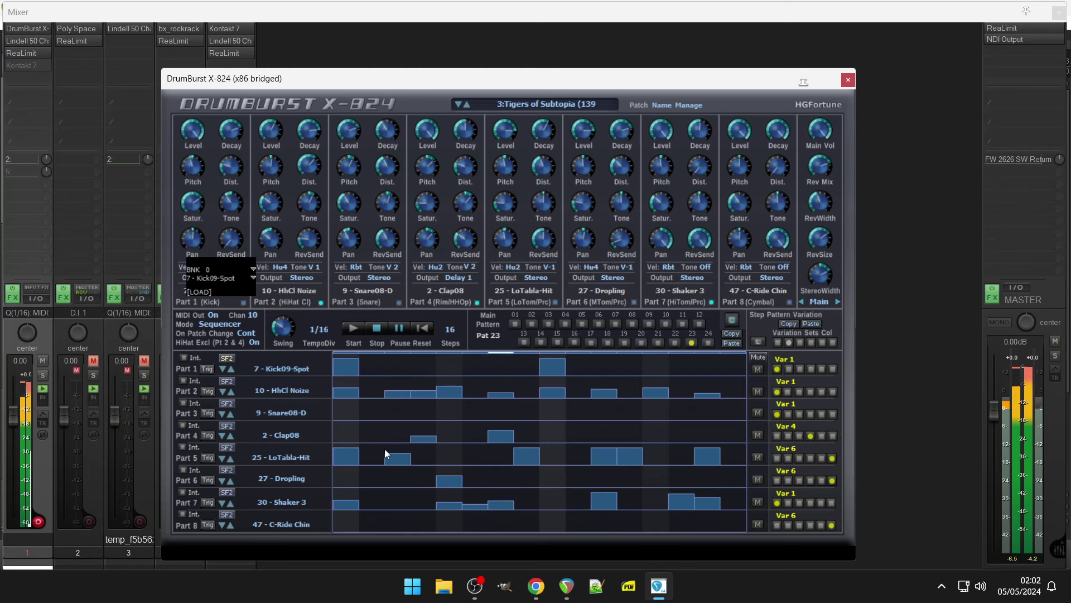
pyautogui.click(500, 459)
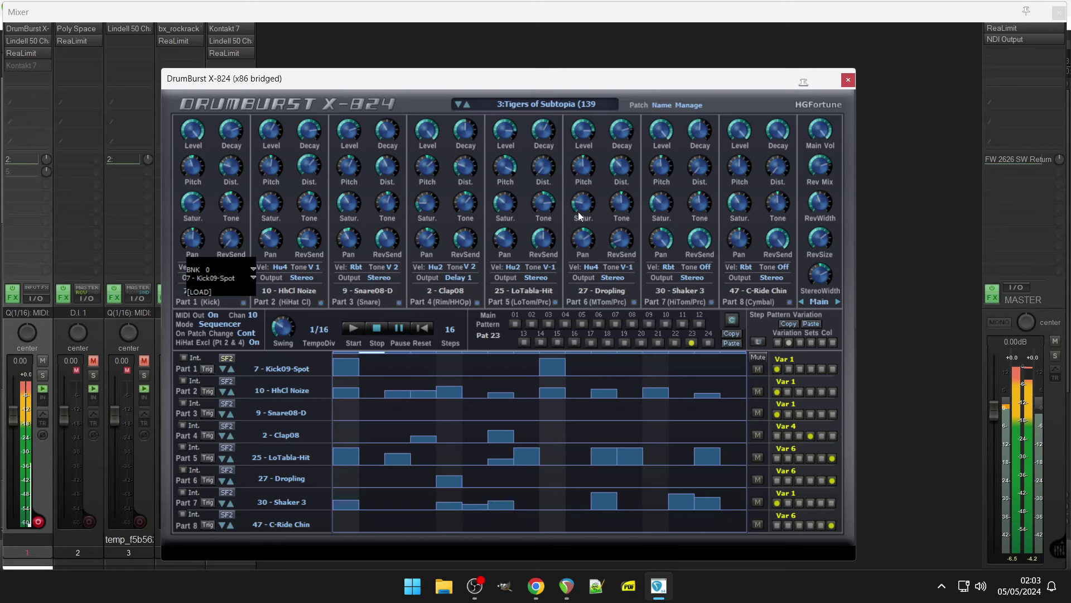
# Step: Change the Part 6 sound to 54 - CongaRoll and raise its step 5 hit to nearly full height
pyautogui.click(302, 478)
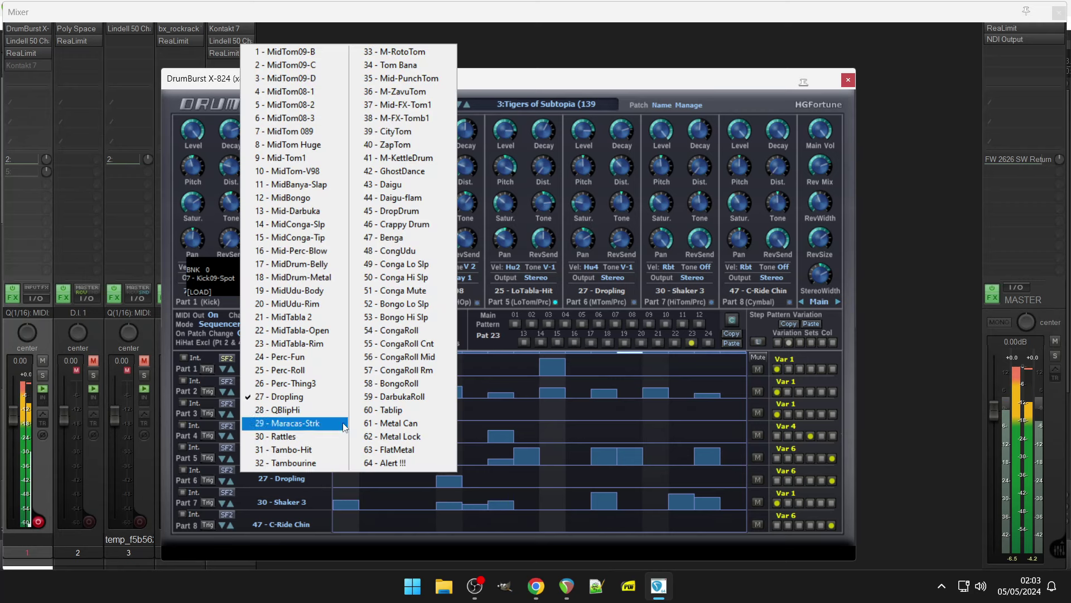
pyautogui.click(387, 334)
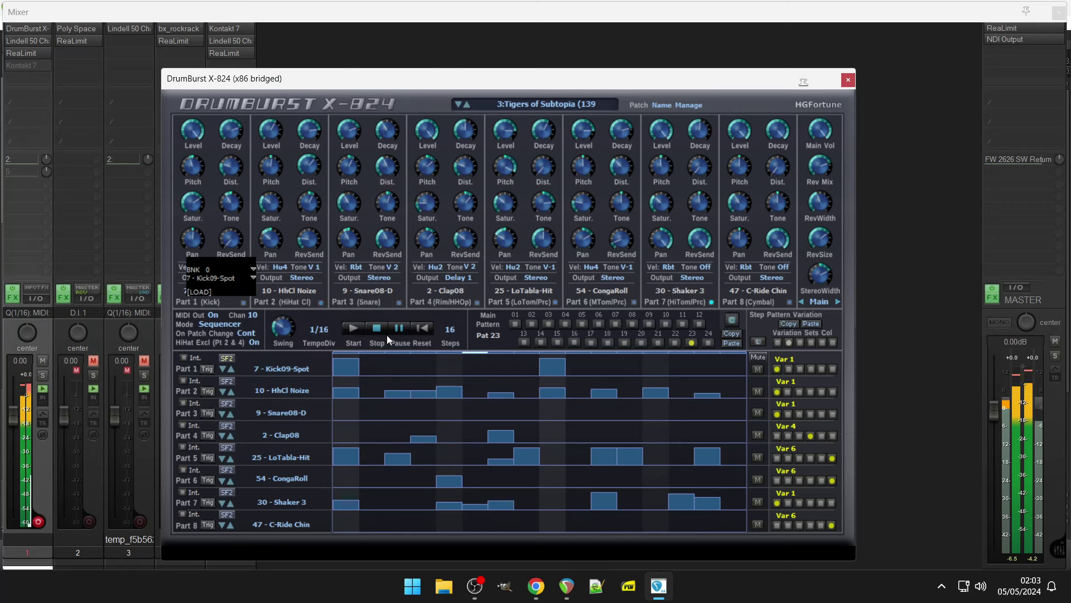
pyautogui.click(459, 472)
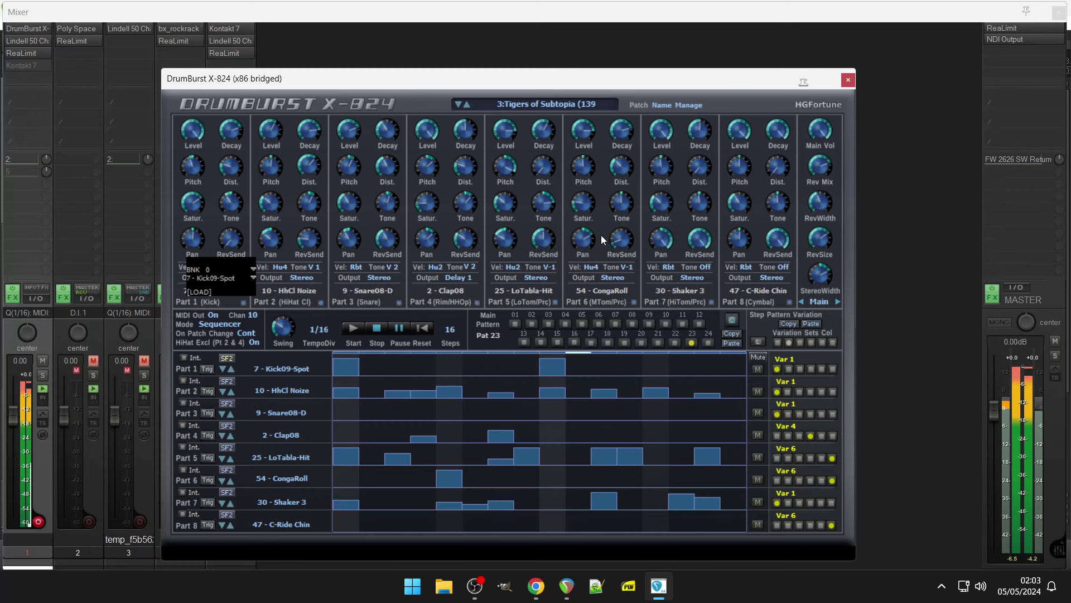
# Step: Add Part 1 kick hits on steps 4, 14 and 16, with steps 4 and 14 at full height and step 16 lower
pyautogui.click(420, 368)
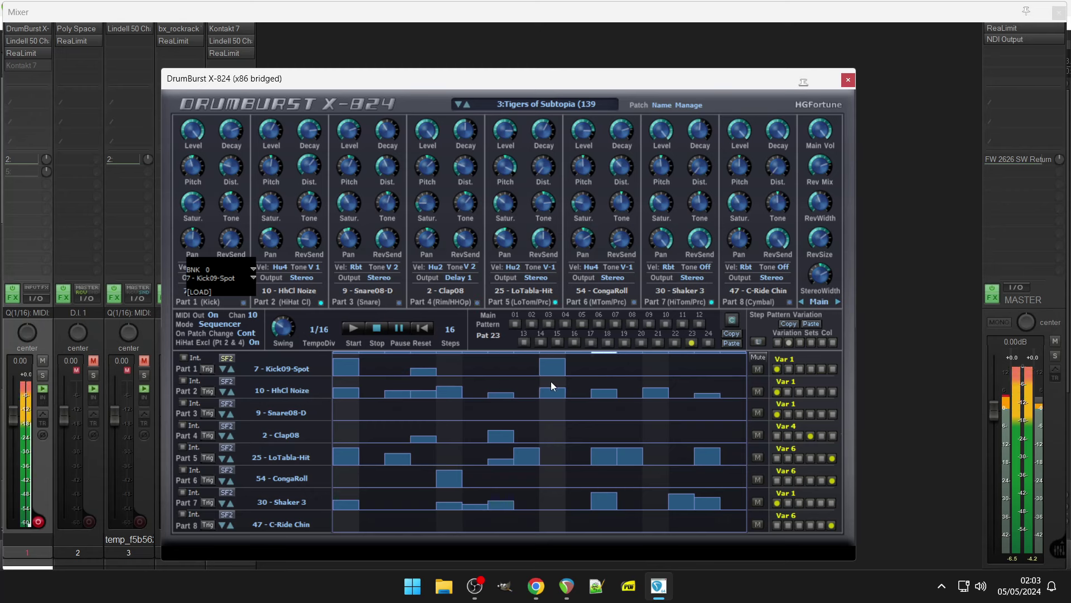
pyautogui.click(677, 360)
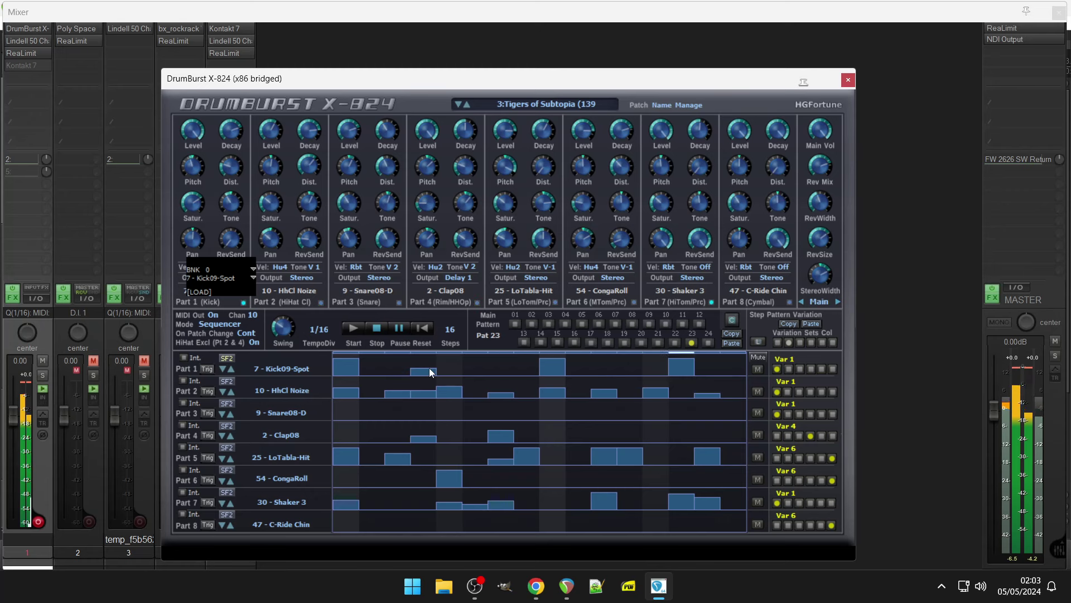
pyautogui.moveTo(429, 367); pyautogui.dragTo(428, 352)
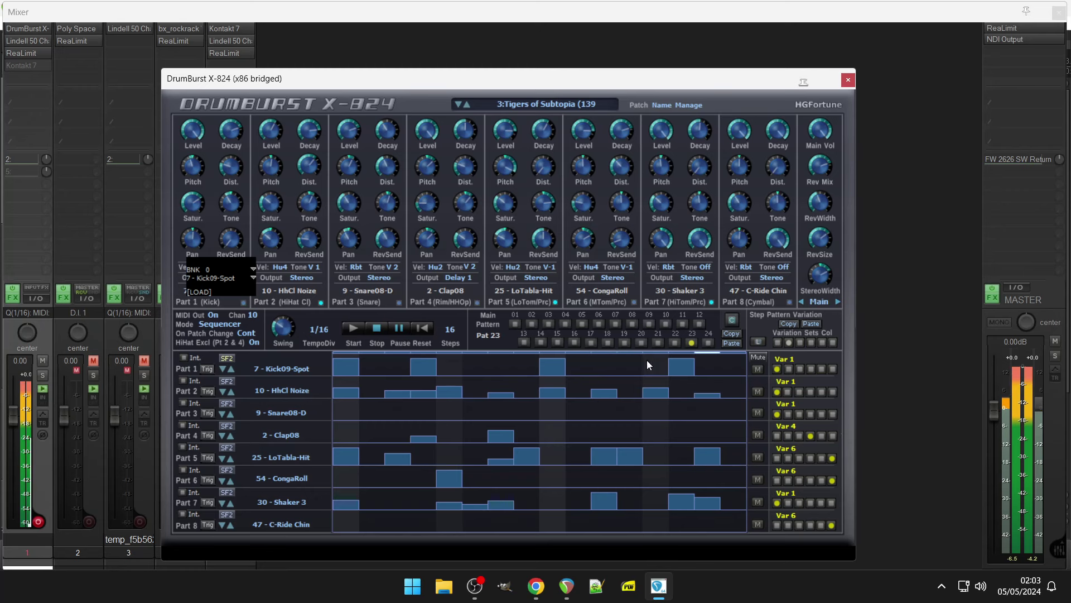
pyautogui.click(733, 367)
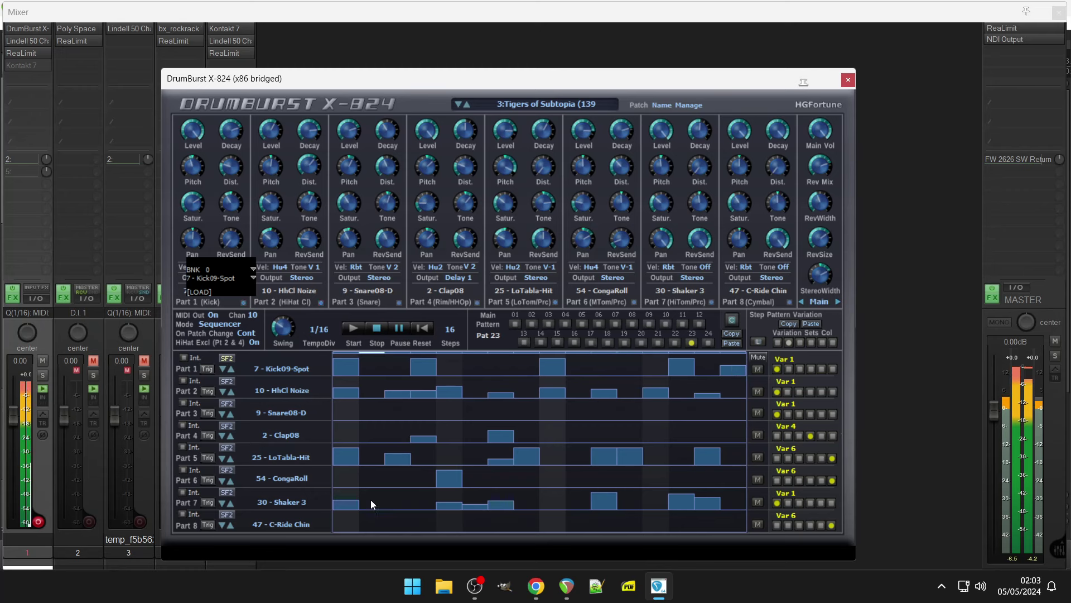
# Step: Add full-height Part 8 hits on steps 2, 3, 10 and 16, and change the part's sound to 57 - Short Bell
pyautogui.moveTo(370, 522); pyautogui.dragTo(386, 528)
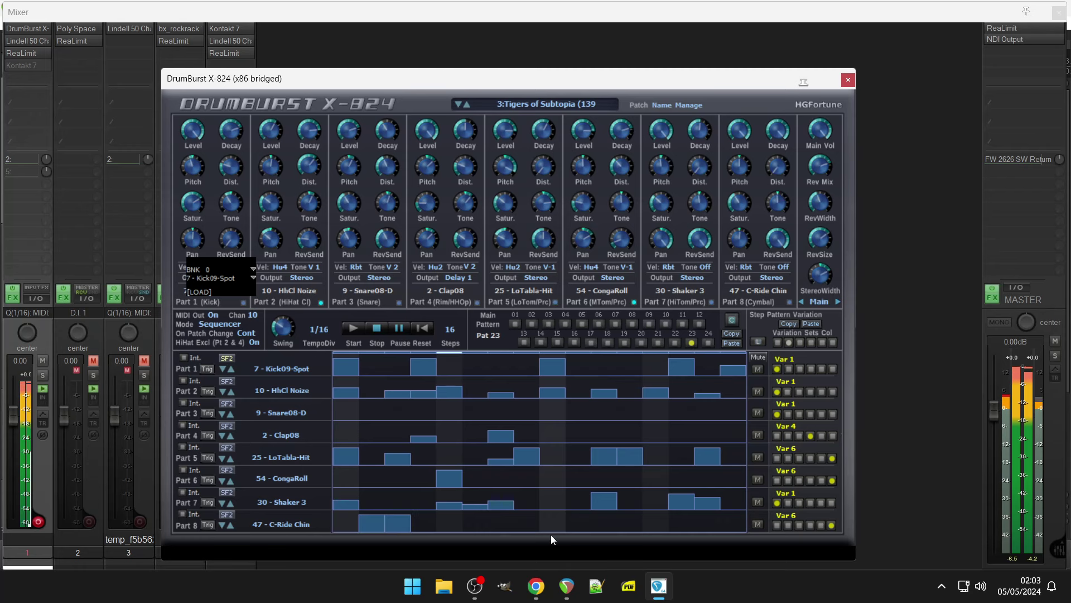
pyautogui.click(292, 527)
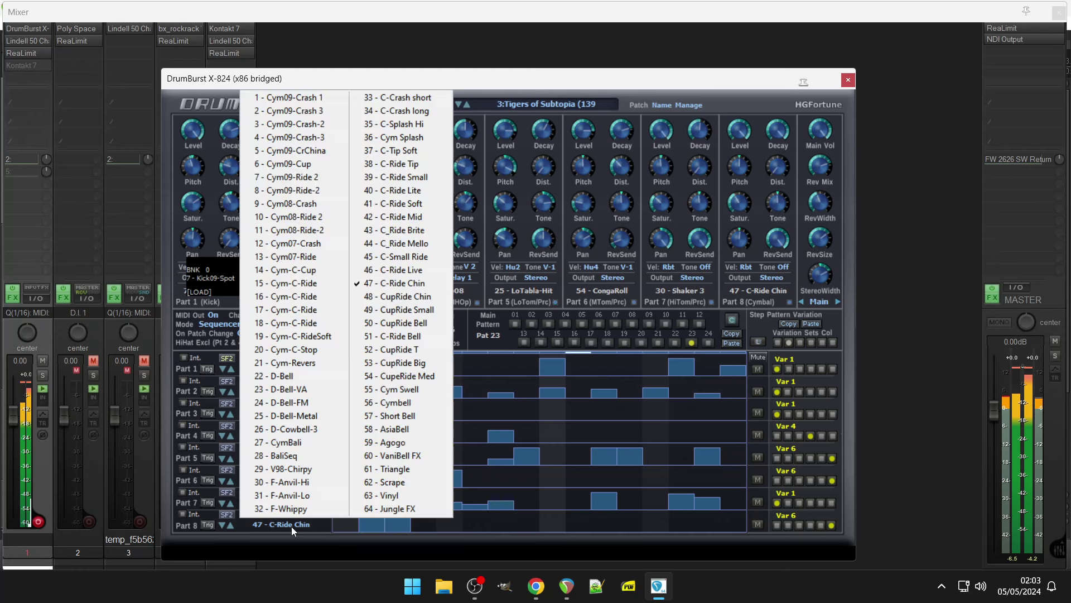
pyautogui.click(380, 415)
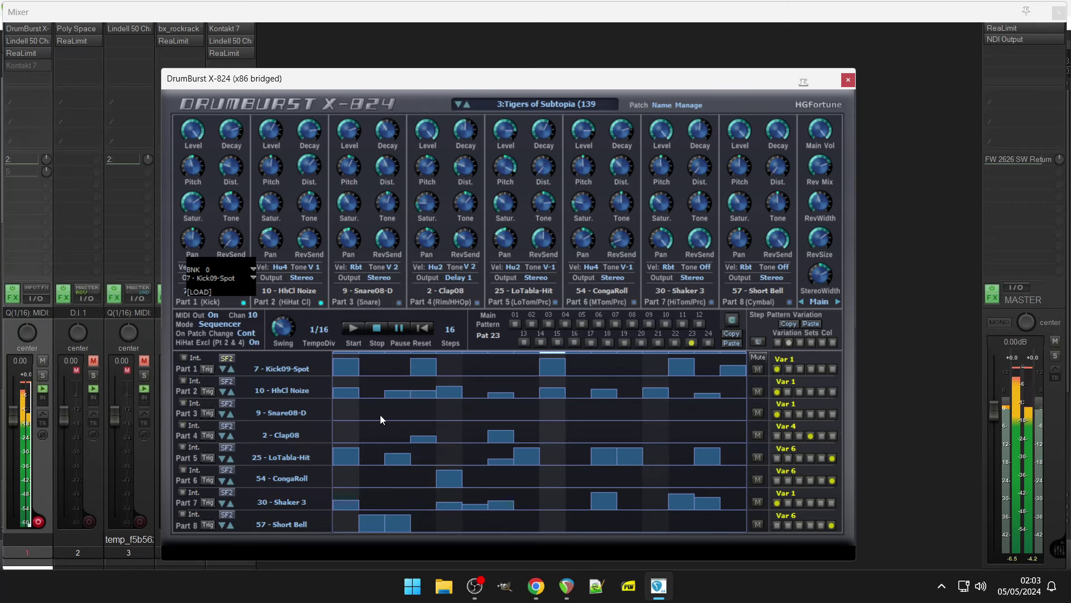
pyautogui.click(568, 524)
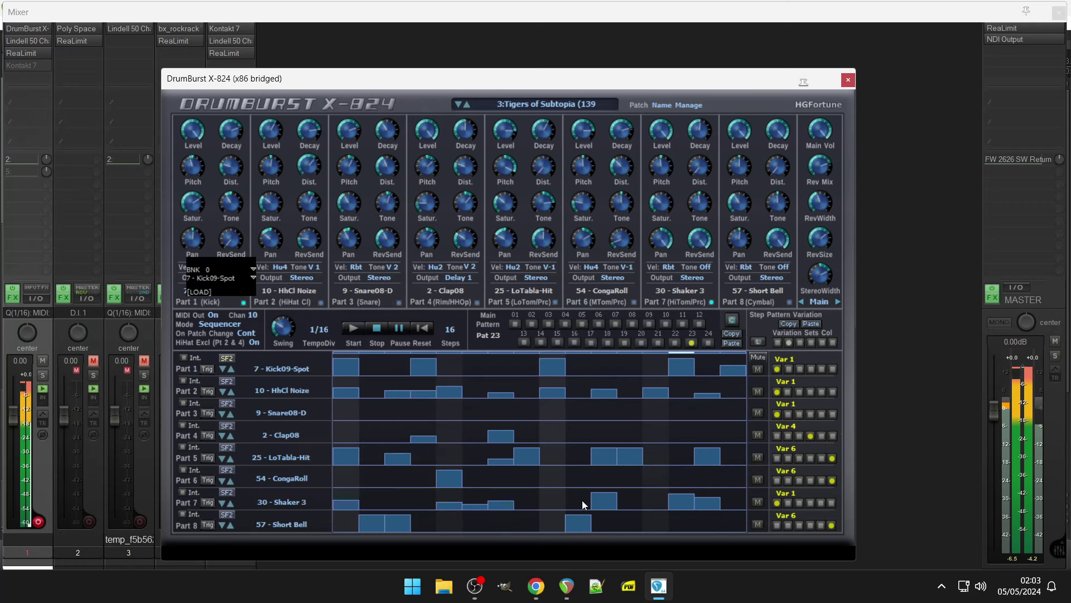
pyautogui.click(729, 517)
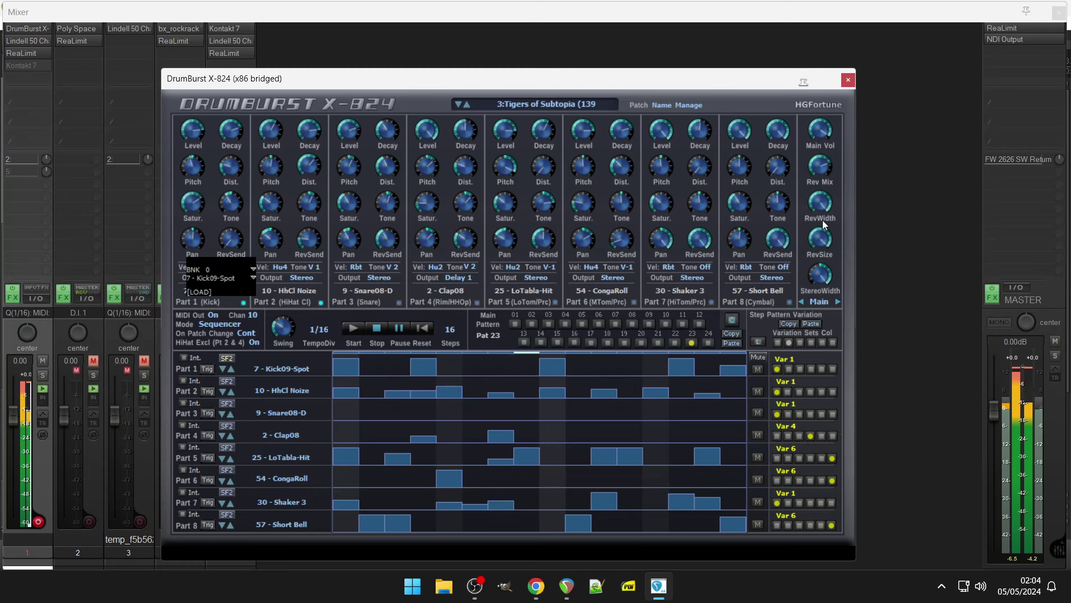
# Step: Show the Delay 1 settings in place of the Main effect controls
pyautogui.click(824, 302)
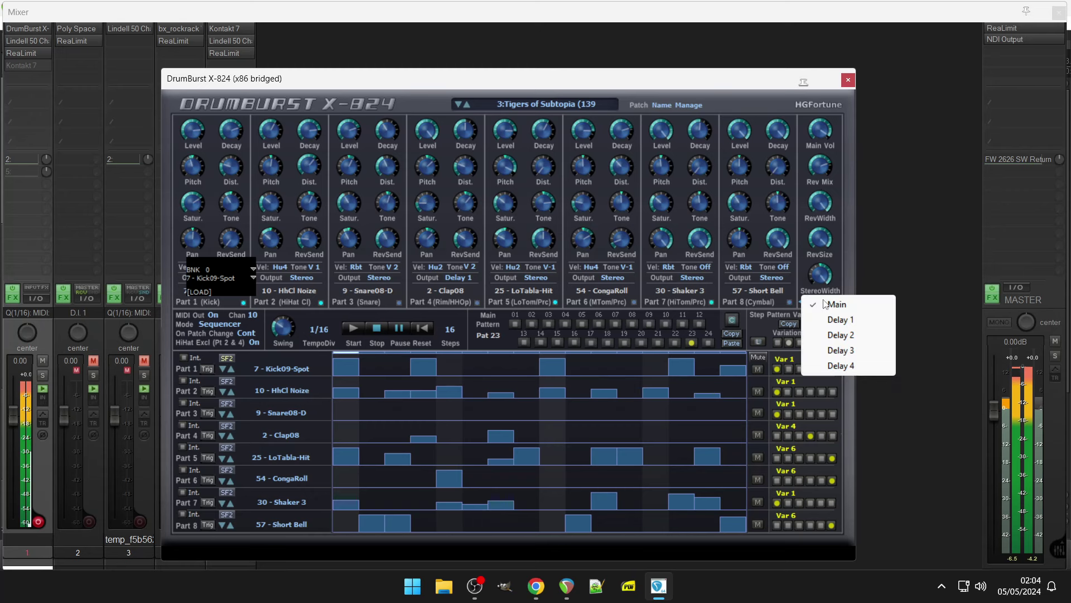
pyautogui.click(841, 277)
pyautogui.click(826, 308)
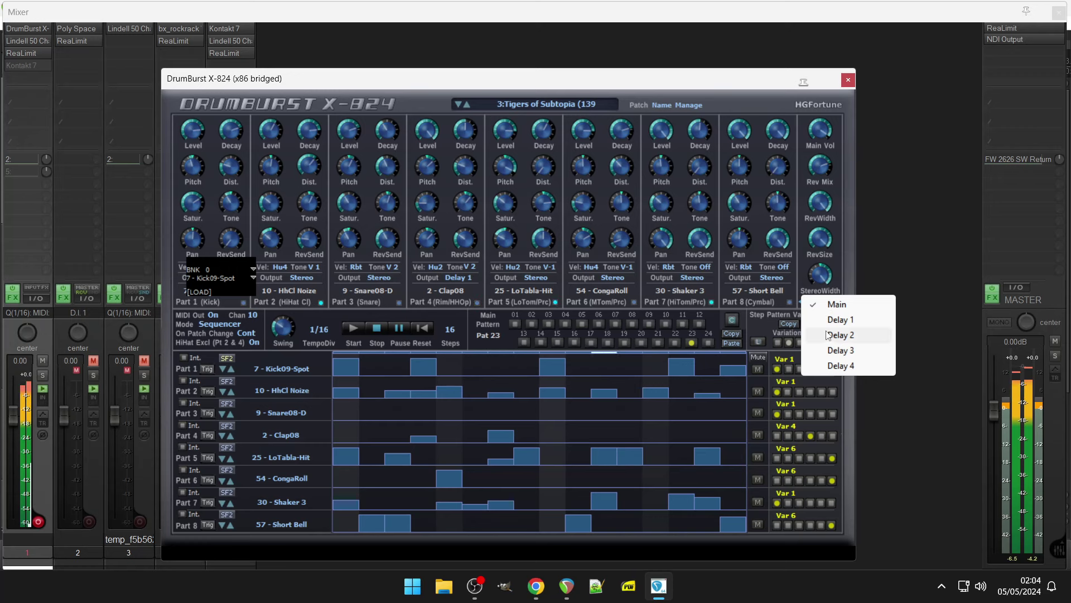
pyautogui.click(828, 321)
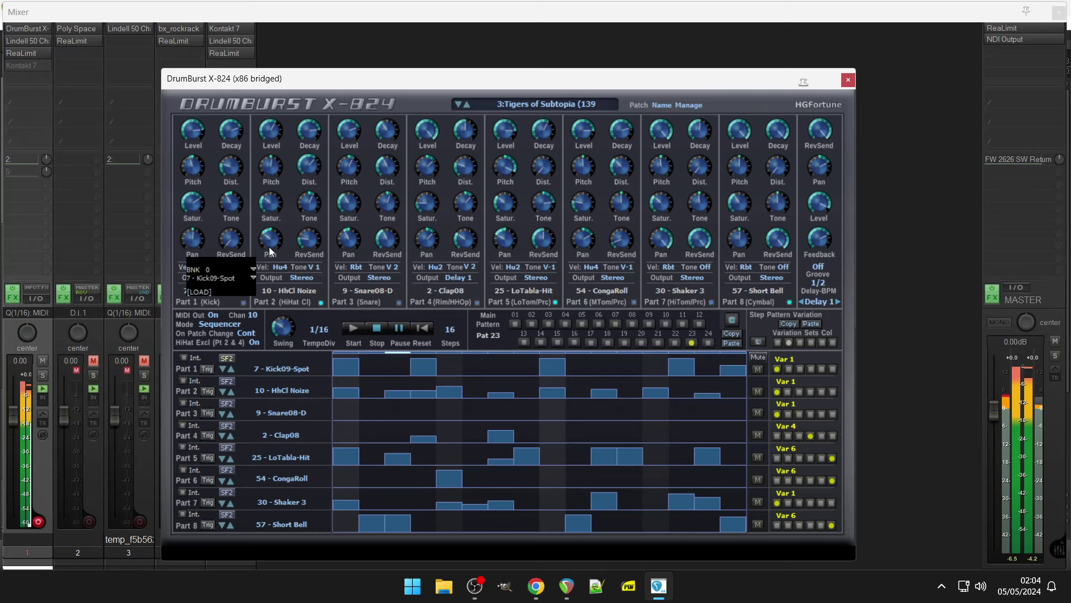
# Step: Load the patch 5:Good Crusade
pyautogui.click(518, 104)
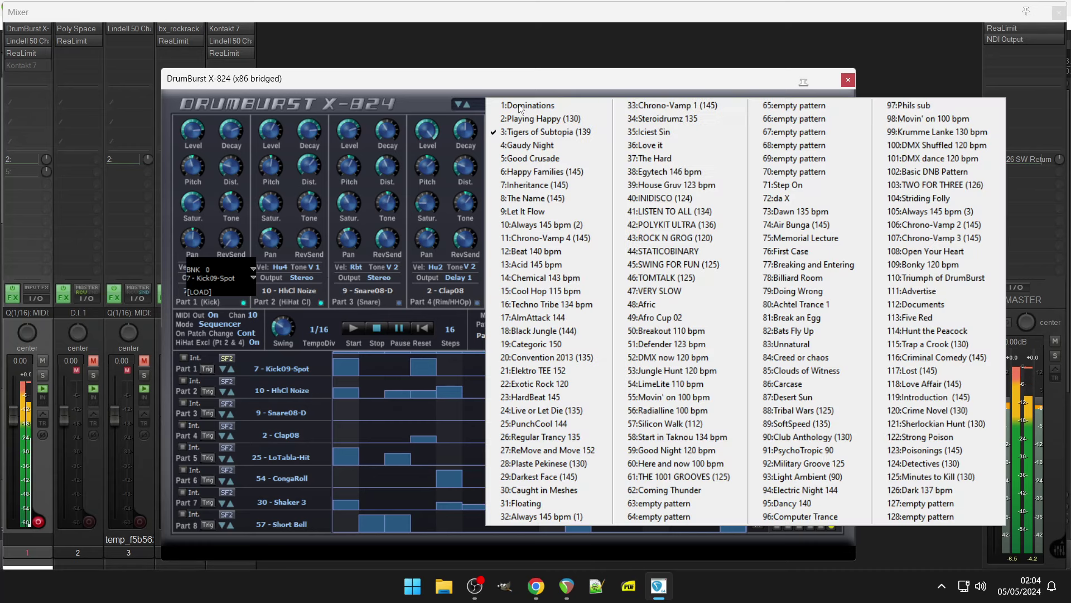
pyautogui.click(538, 159)
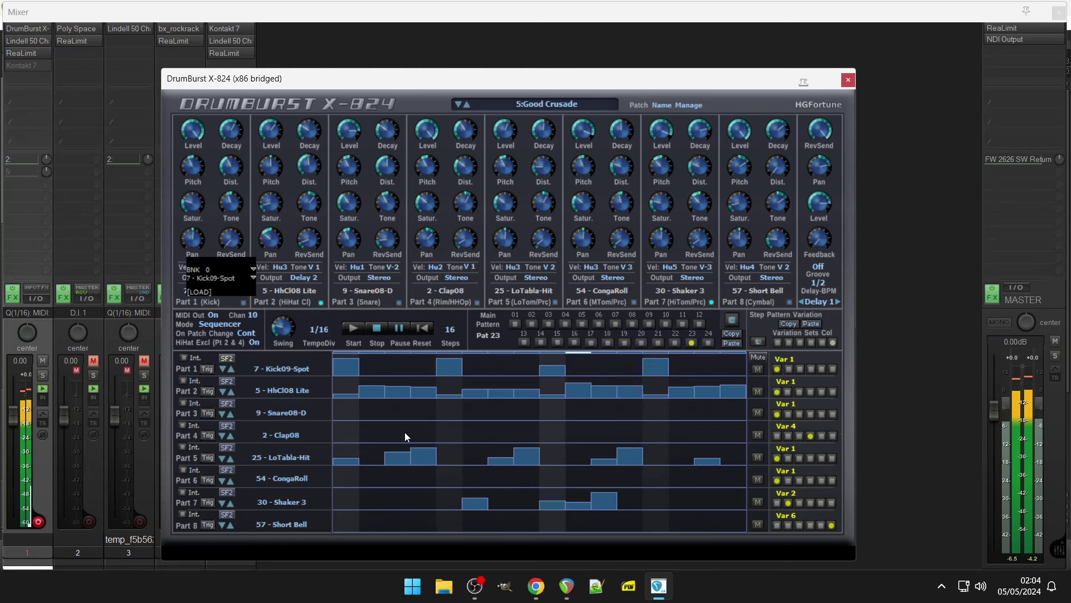
# Step: Add full-height Part 4 clap hits on steps 2 and 14 and a full-height Part 3 snare hit on step 6
pyautogui.click(372, 435)
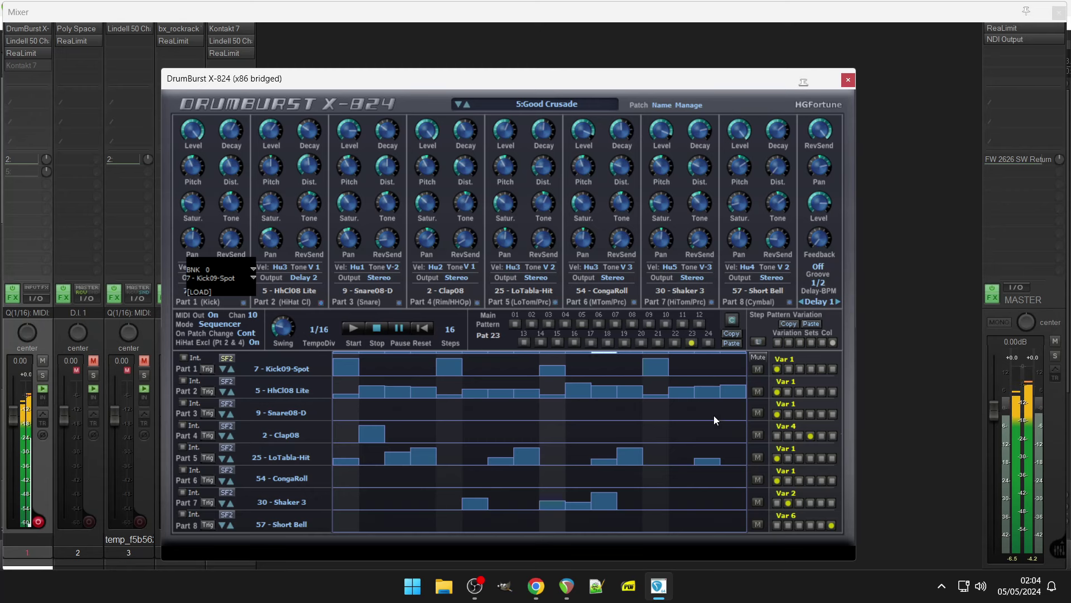
pyautogui.click(682, 433)
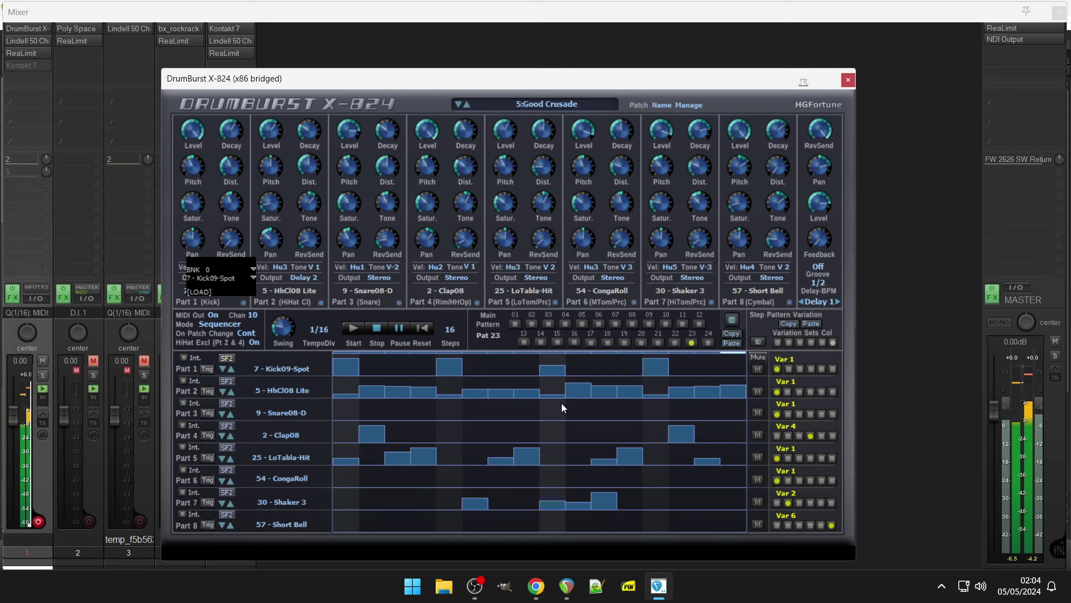
pyautogui.moveTo(473, 416); pyautogui.dragTo(473, 383)
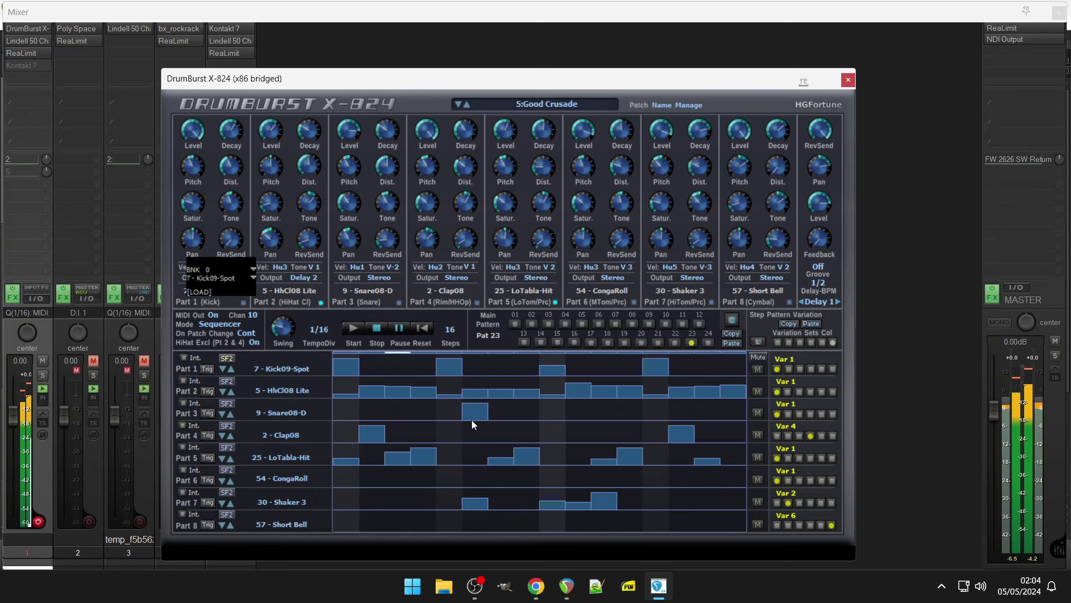
# Step: Add Part 7 shaker hits of varying height on steps 2 to 4 and 13 to 16, and adjust the part's pan
pyautogui.moveTo(376, 496); pyautogui.dragTo(434, 496)
pyautogui.moveTo(647, 495); pyautogui.dragTo(737, 494)
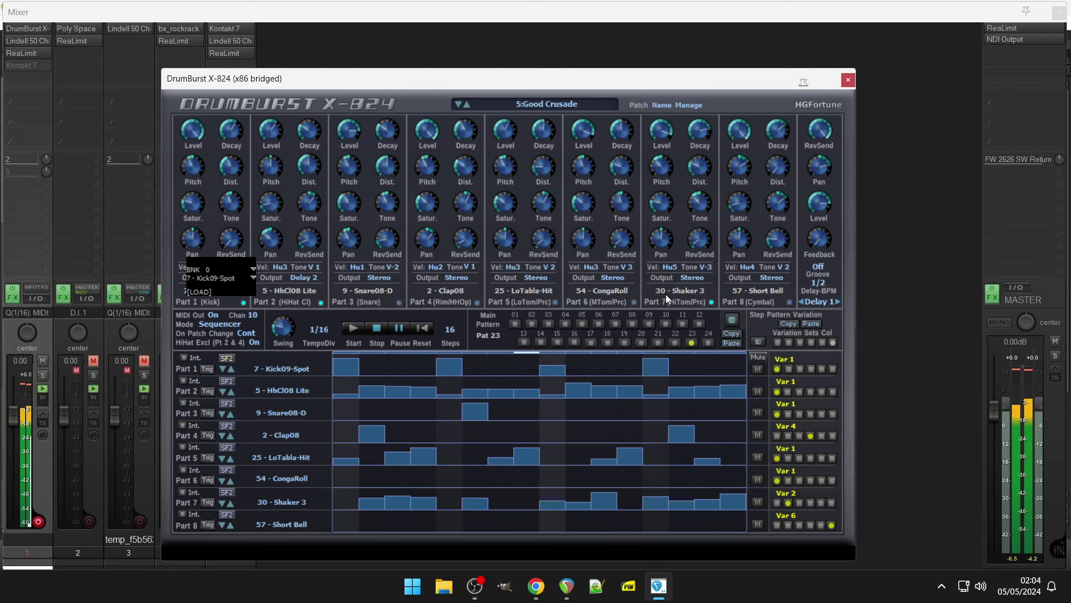
pyautogui.moveTo(661, 240); pyautogui.dragTo(663, 230)
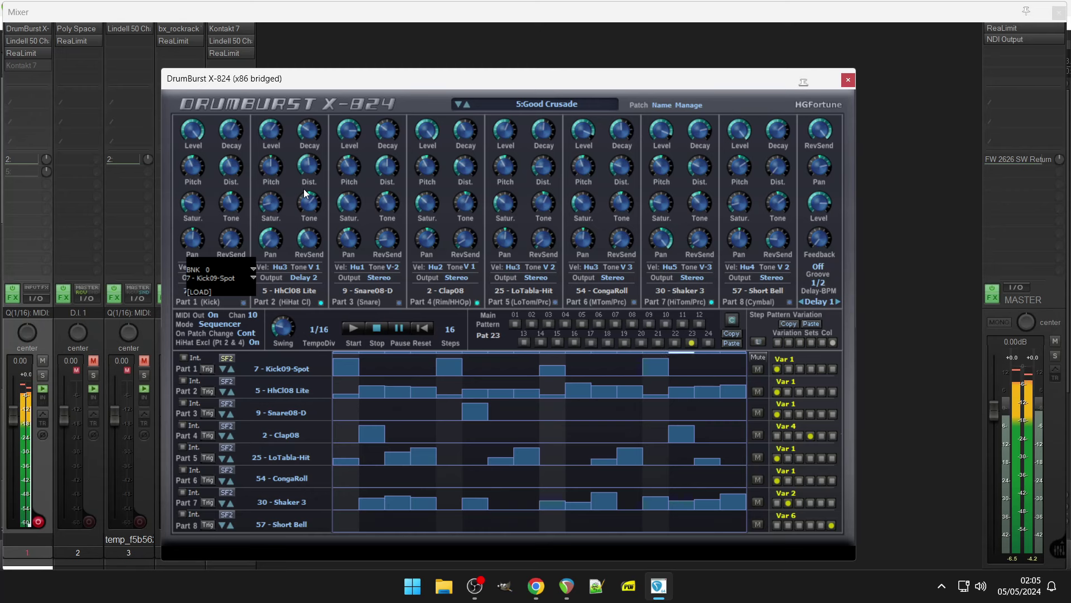
# Step: Add medium-height Part 1 kick hits on steps 3, 15 and 16, and change the kick sound to 9 - Kick09-Tech
pyautogui.click(390, 370)
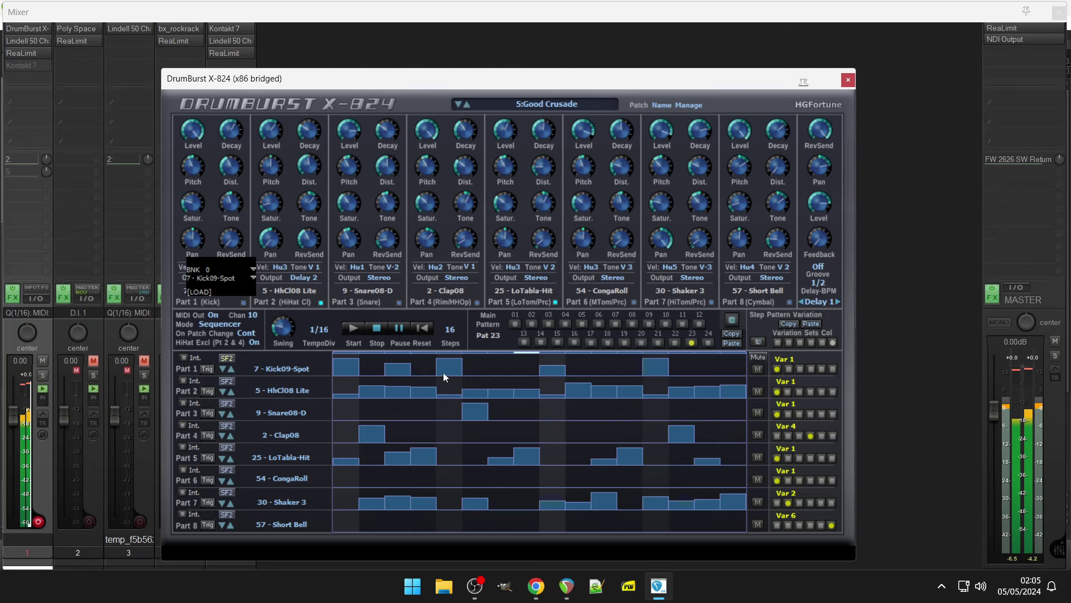
pyautogui.click(717, 371)
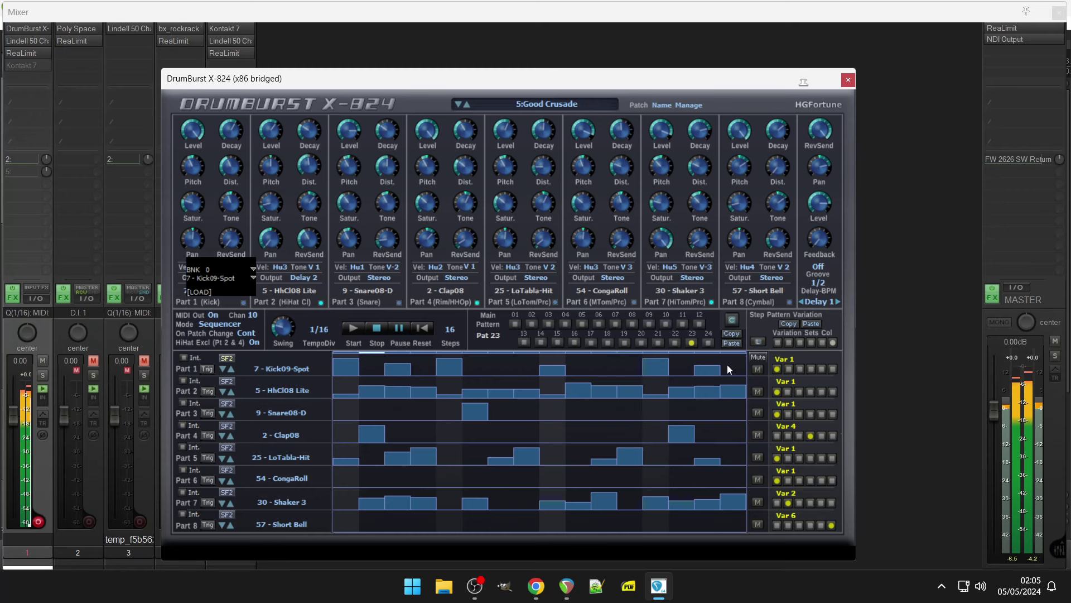
pyautogui.click(731, 370)
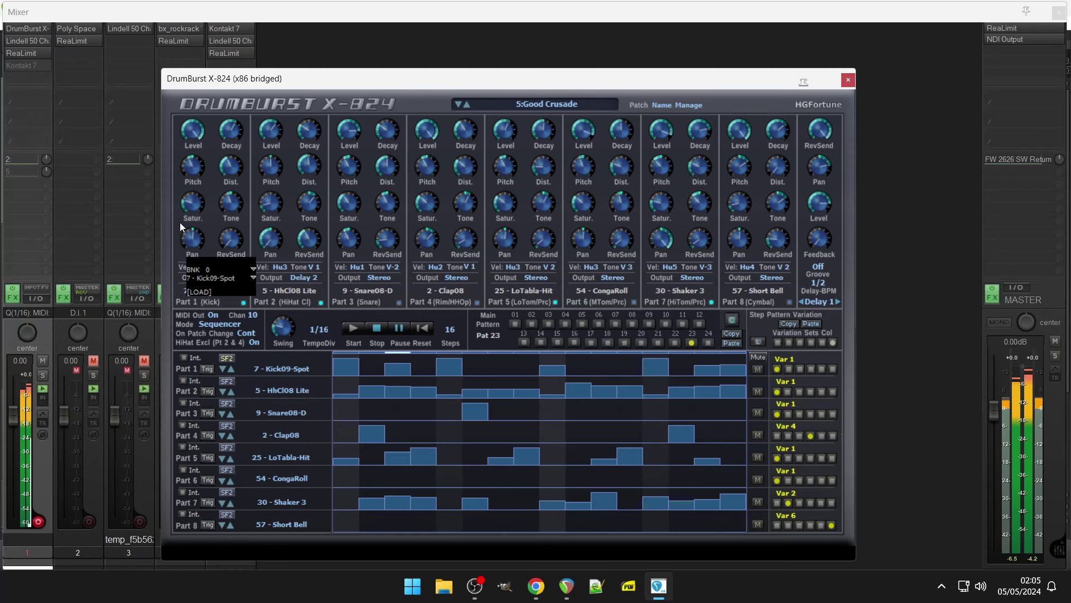
pyautogui.click(282, 366)
pyautogui.click(285, 256)
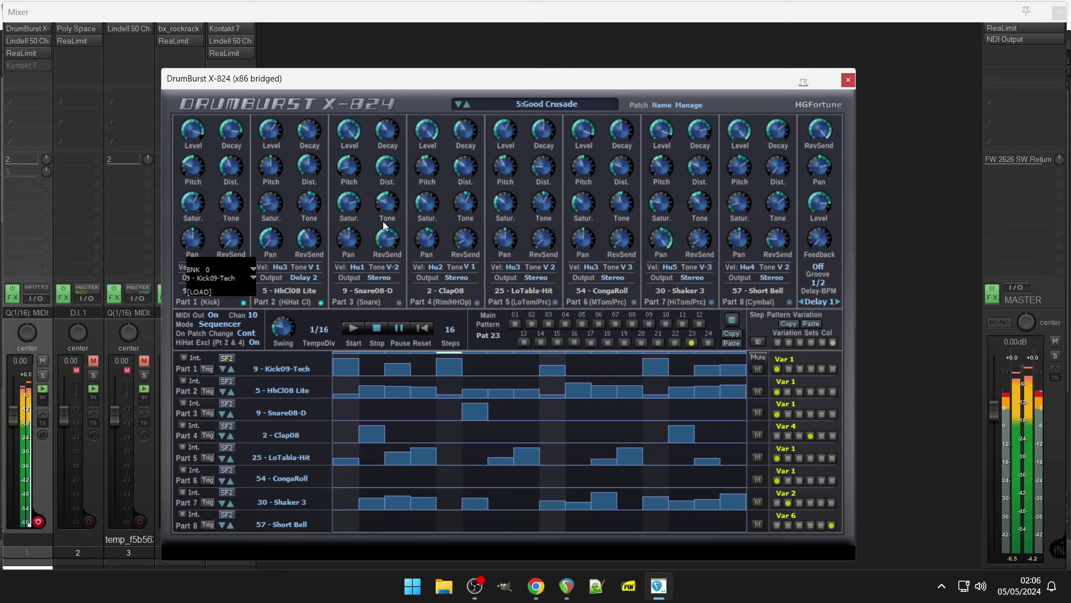
# Step: Add Part 3 snare hits on steps 3, 5, 9, 13 and 16, with steps 3 and 13 at full height and the others lower
pyautogui.click(652, 403)
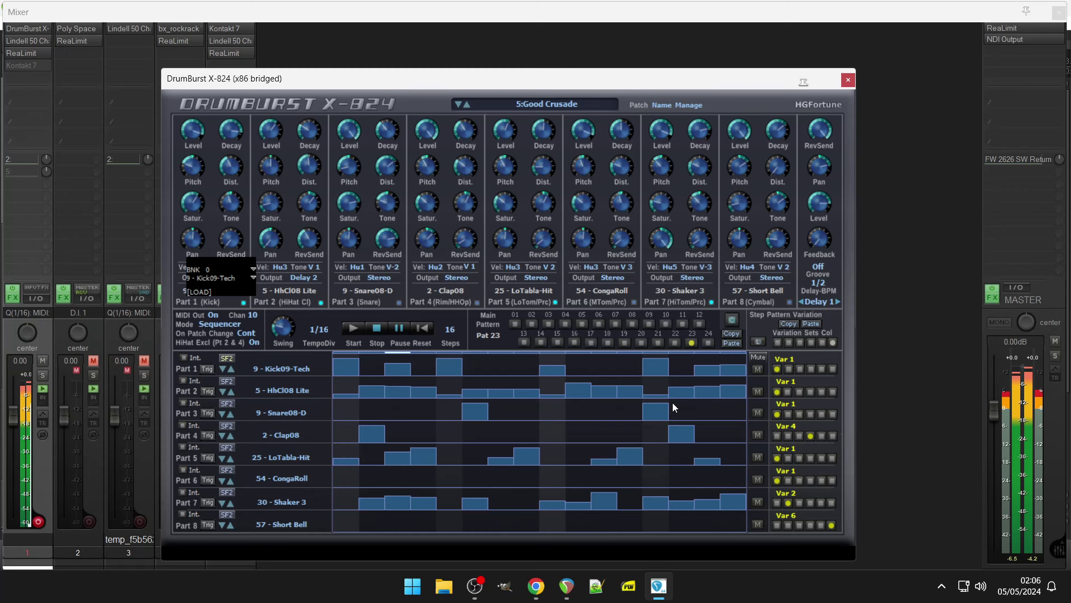
pyautogui.click(726, 406)
pyautogui.click(443, 408)
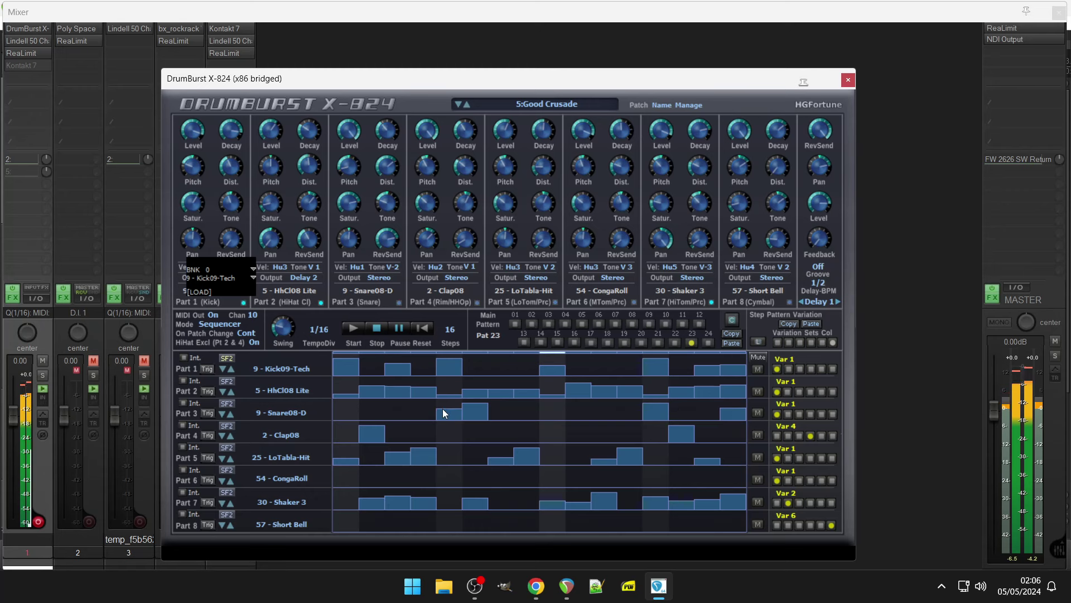
pyautogui.click(556, 406)
pyautogui.click(405, 411)
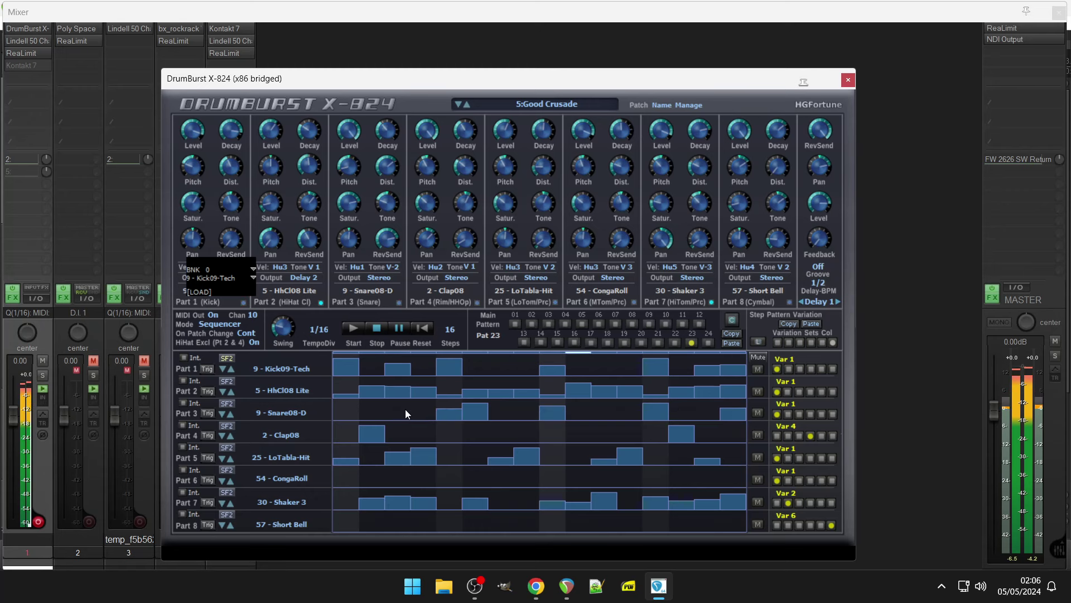
pyautogui.moveTo(395, 415); pyautogui.dragTo(393, 390)
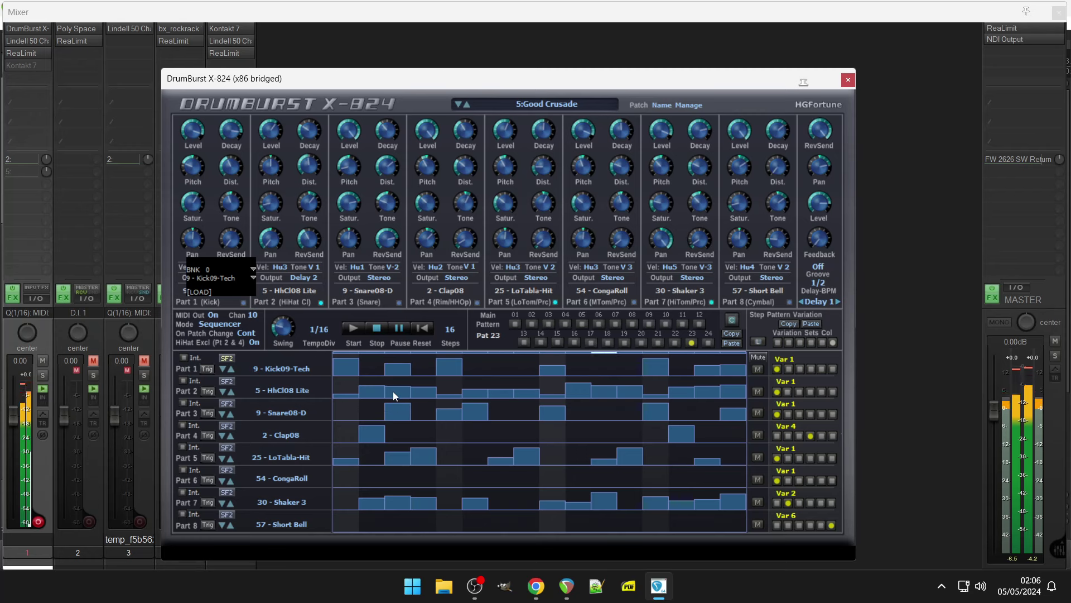
# Step: Try 19 - Snare-LiteShort as the Part 3 sound and replace it with 21 - Snare-MetlBrite
pyautogui.click(308, 411)
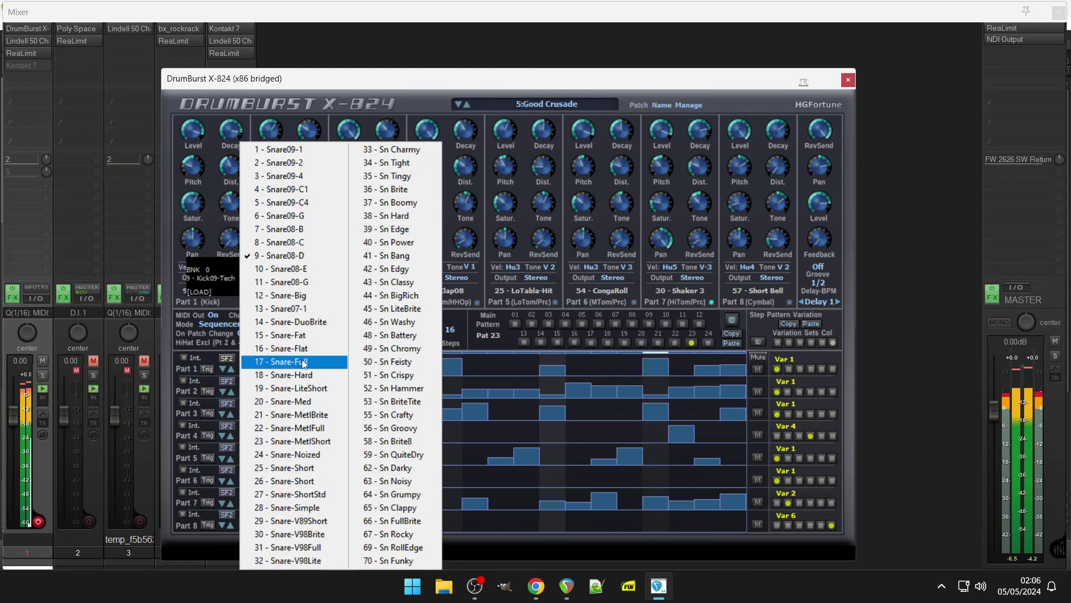
pyautogui.click(306, 388)
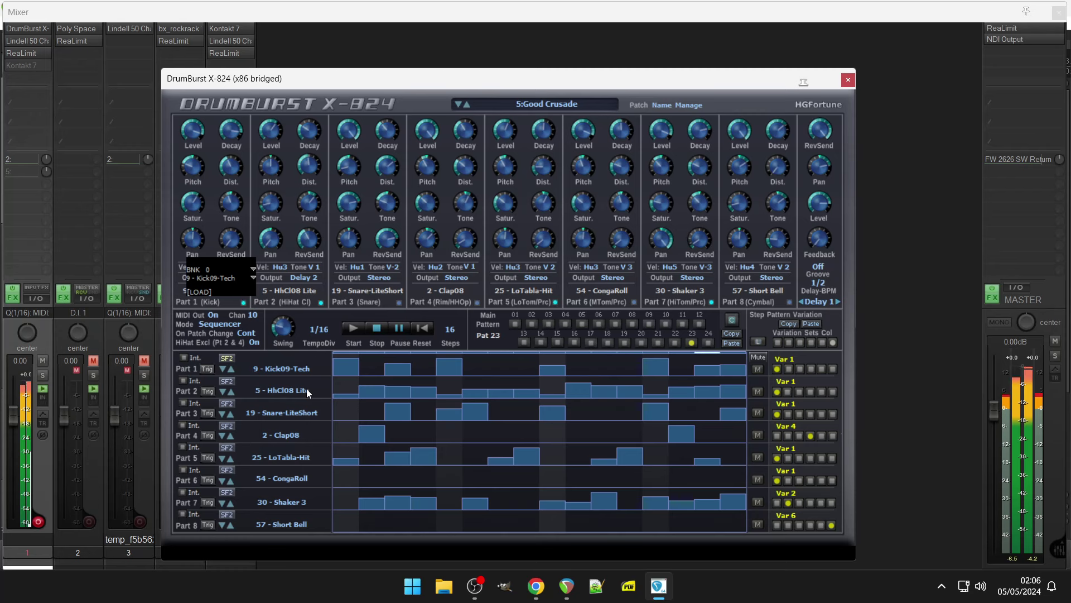
pyautogui.click(294, 412)
pyautogui.click(294, 413)
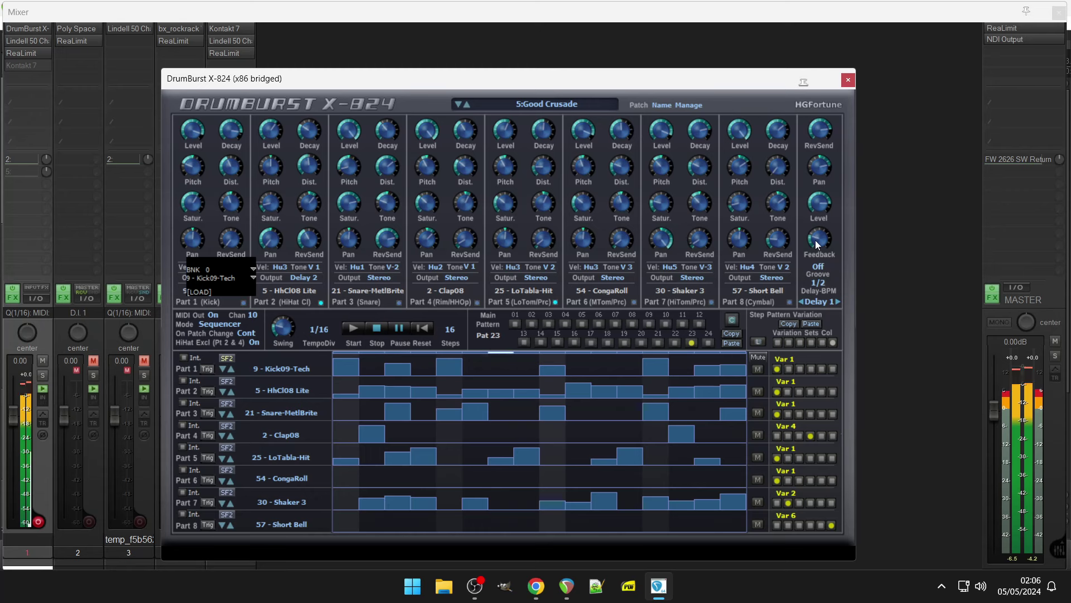
# Step: Set the groove of the current patch to Grv +4
pyautogui.click(818, 267)
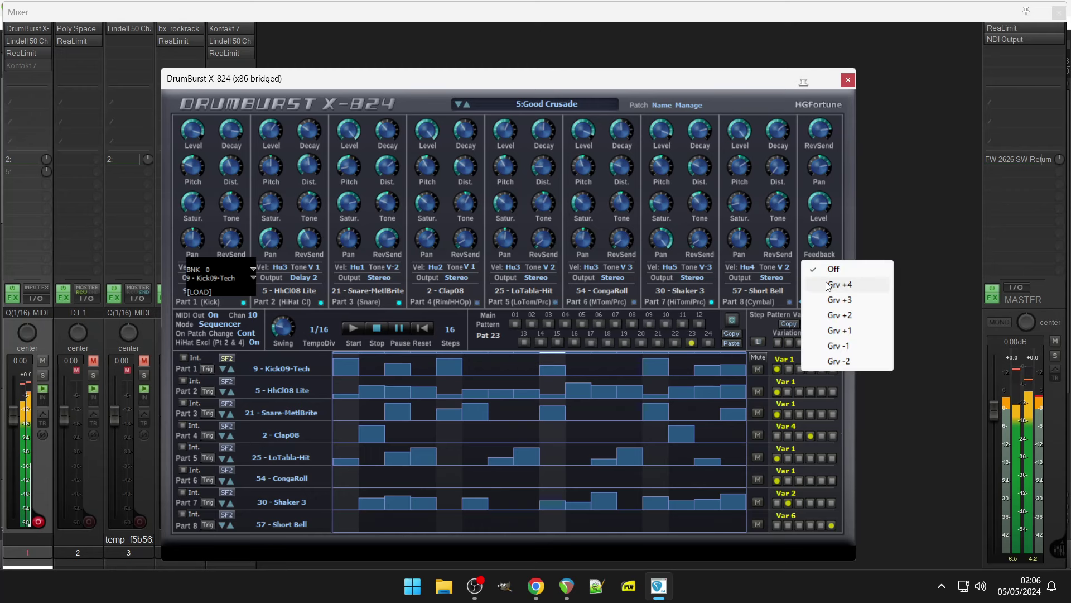
pyautogui.click(827, 284)
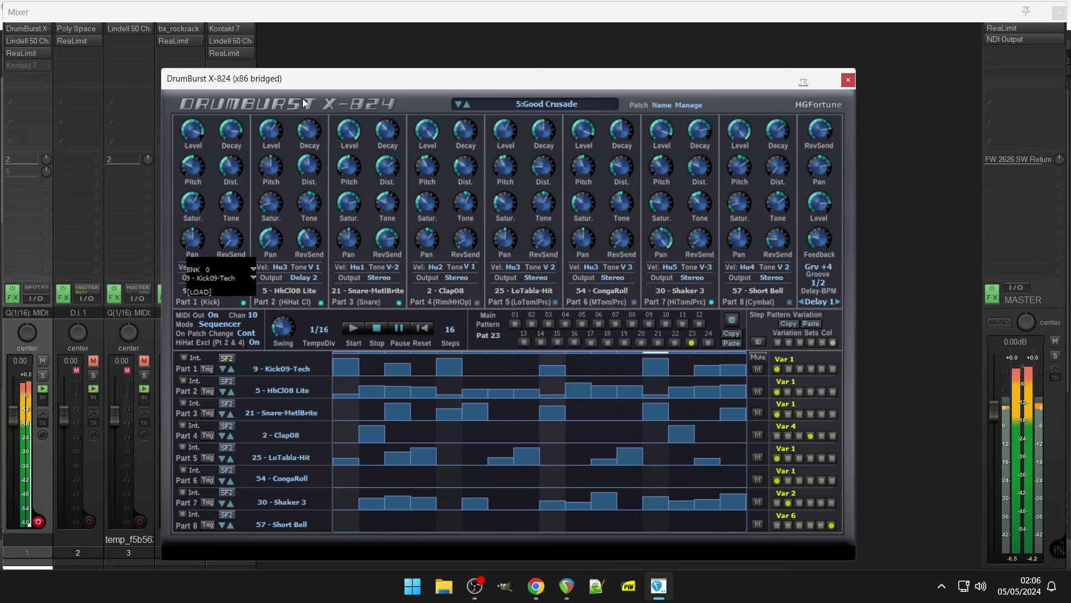
# Step: Try the patches 8:The Name (145) and 10:Always 145 bpm (2)
pyautogui.click(548, 103)
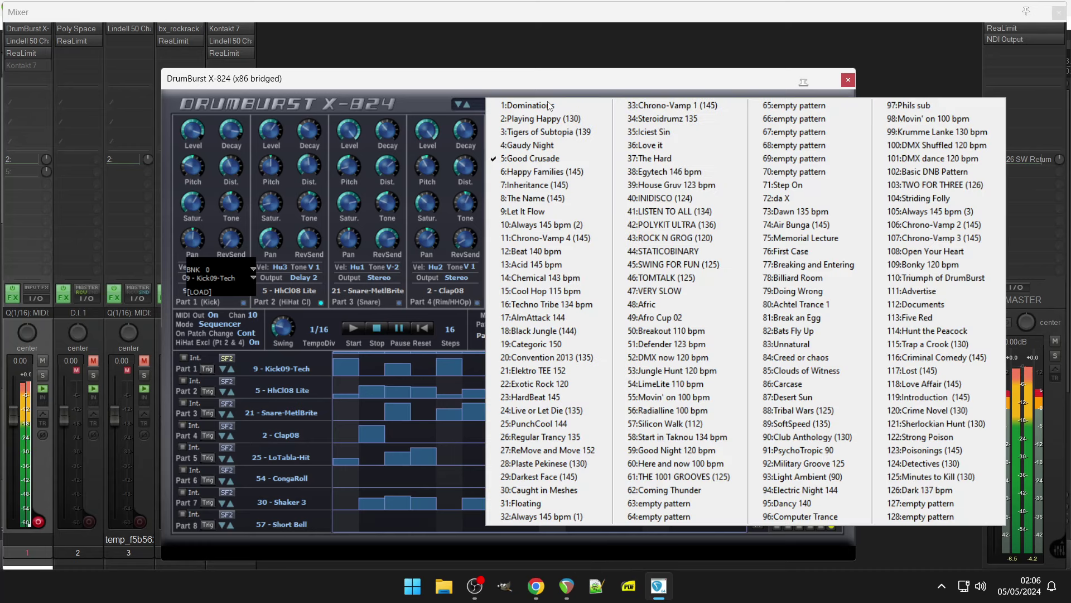
pyautogui.click(528, 199)
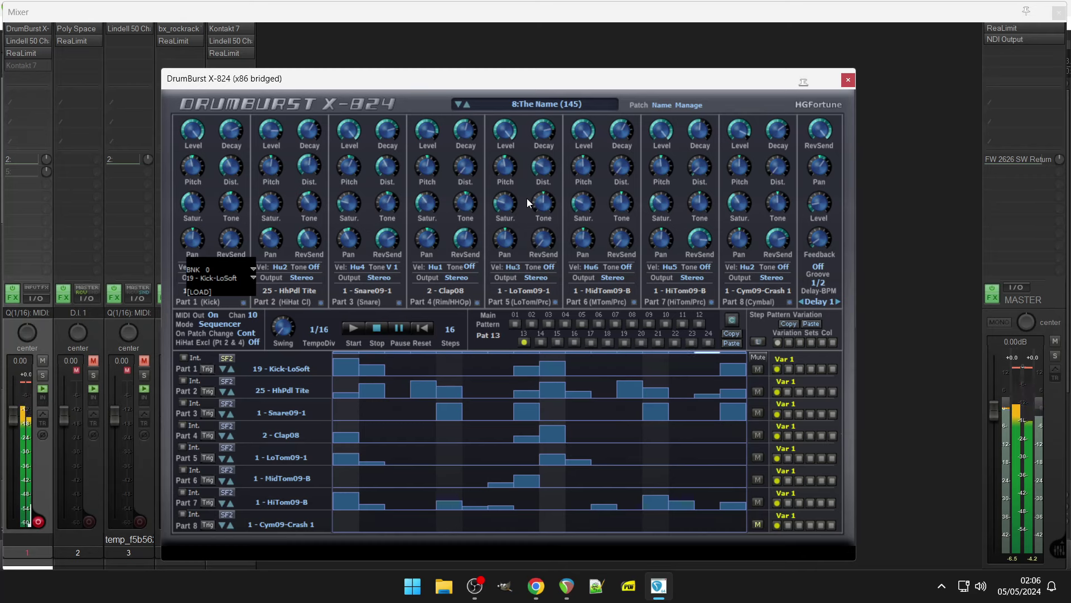
pyautogui.click(547, 106)
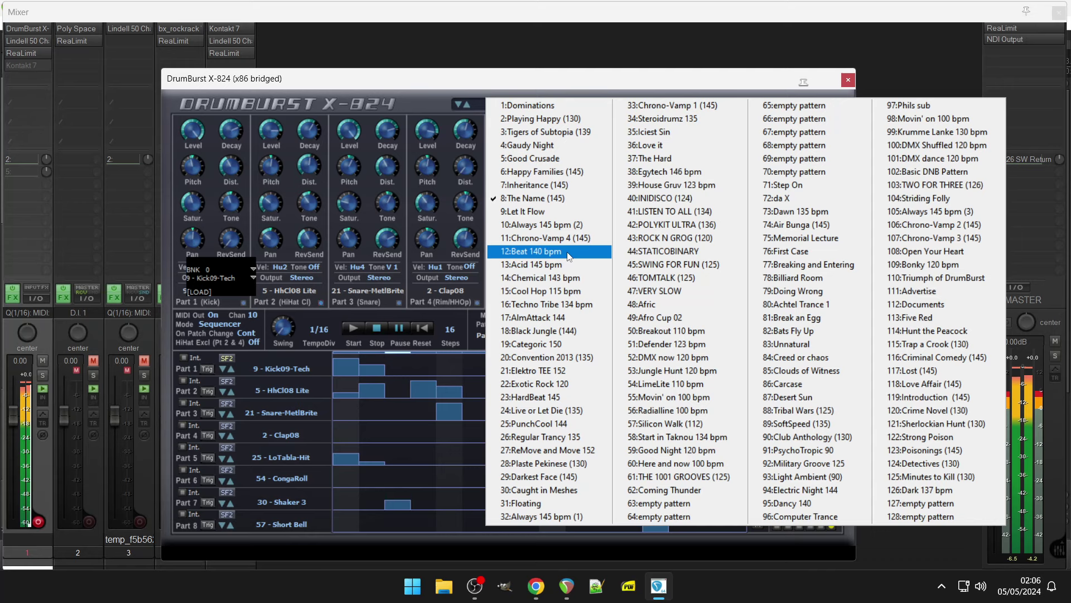
pyautogui.click(563, 226)
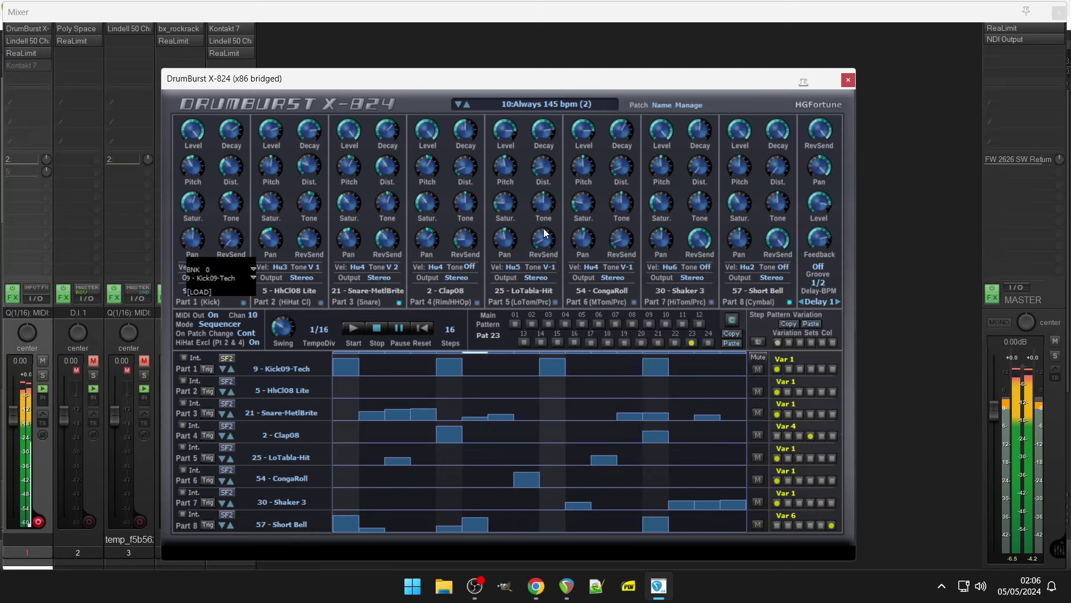
# Step: Load the patch 127:empty pattern and add full-height Part 1 kick hits on steps 1, 8, 9 and 13
pyautogui.click(537, 105)
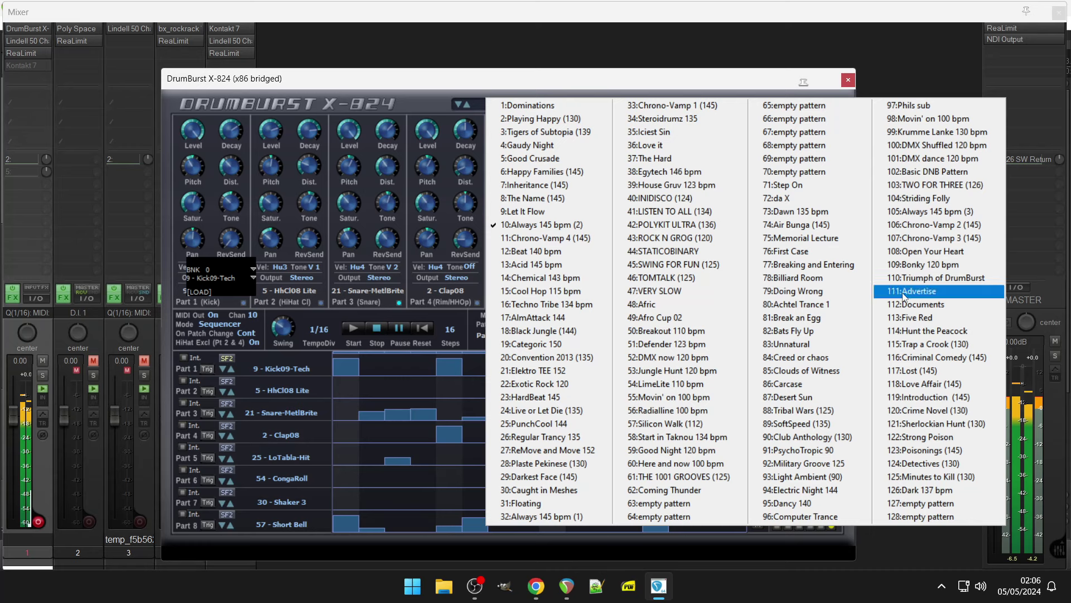
pyautogui.click(919, 503)
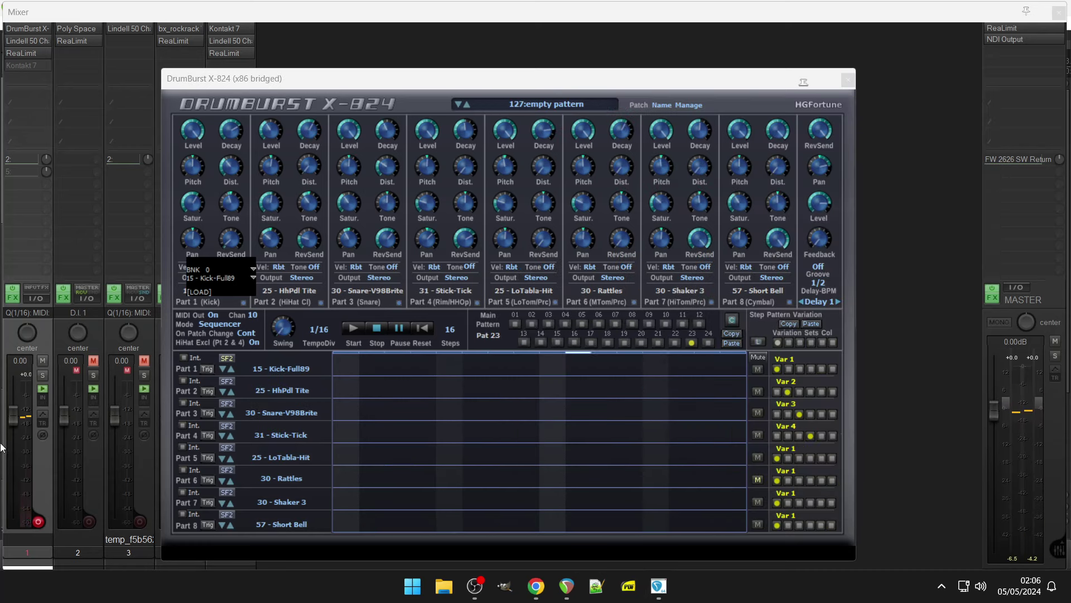
pyautogui.click(356, 357)
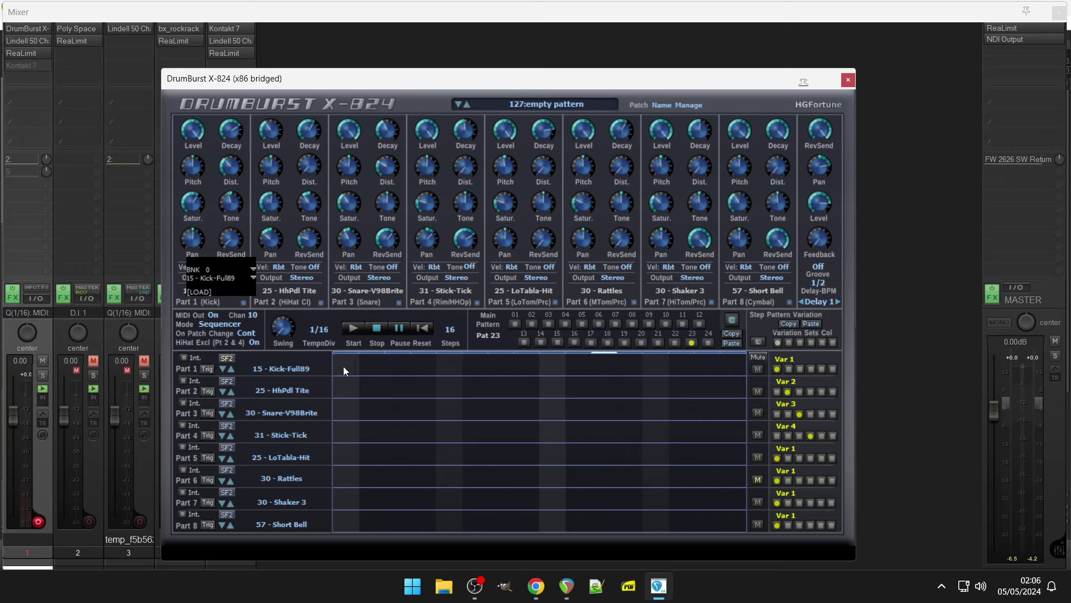
pyautogui.click(343, 366)
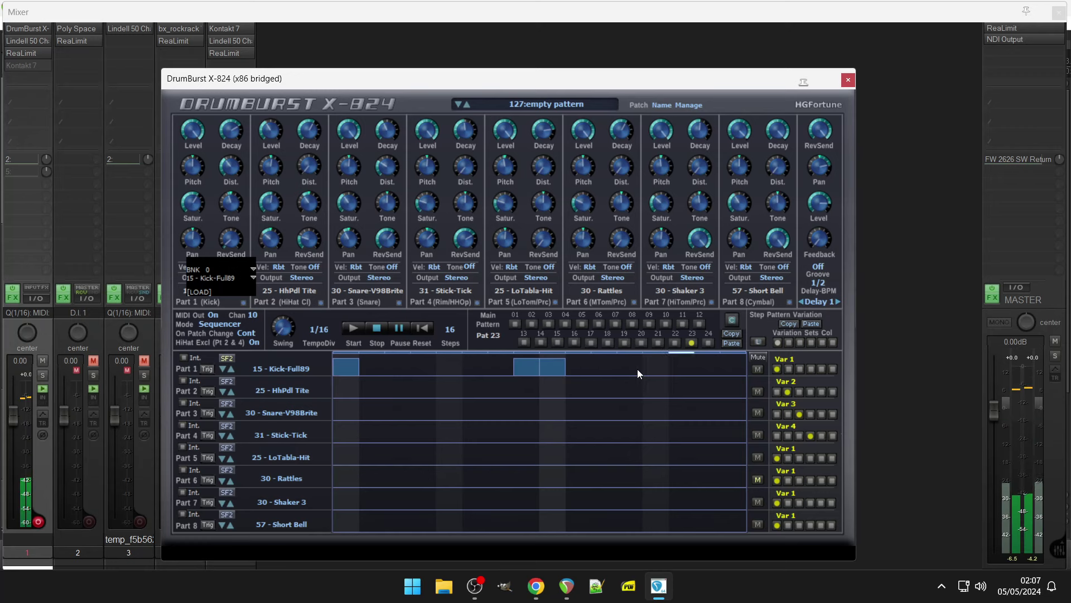
pyautogui.click(656, 367)
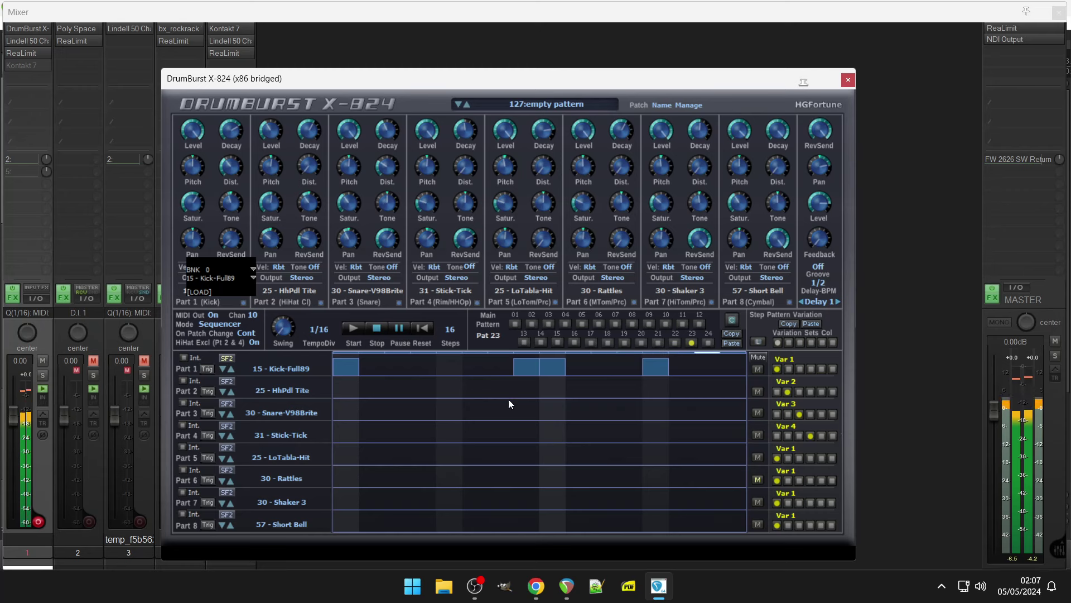
# Step: Add full-height Part 2 hi-hat hits on steps 5, 10, 11, 14, 15 and 16
pyautogui.click(453, 389)
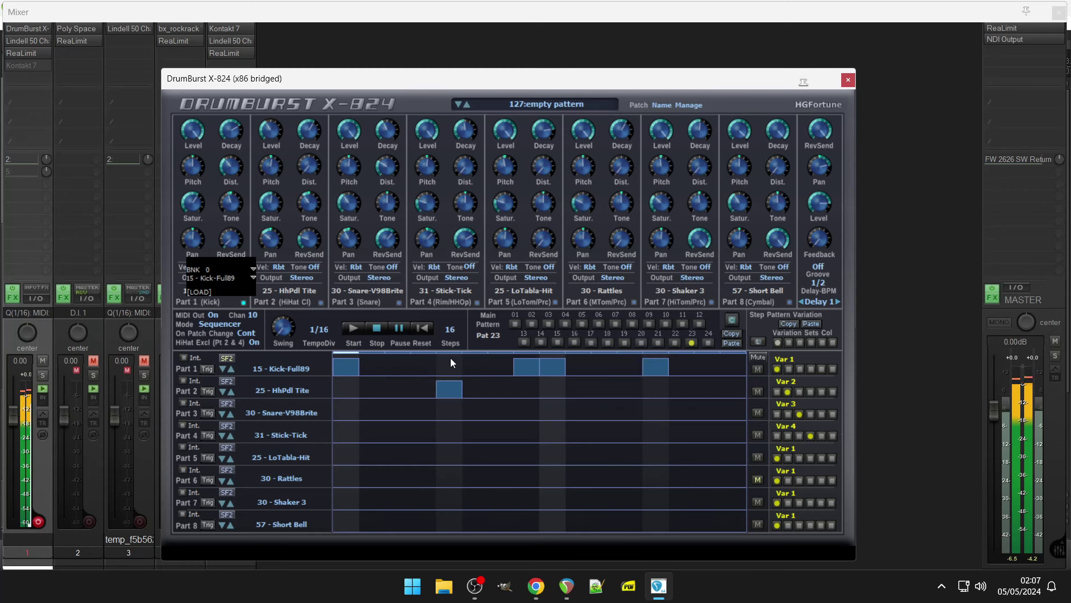
pyautogui.click(683, 392)
pyautogui.click(708, 390)
pyautogui.click(733, 390)
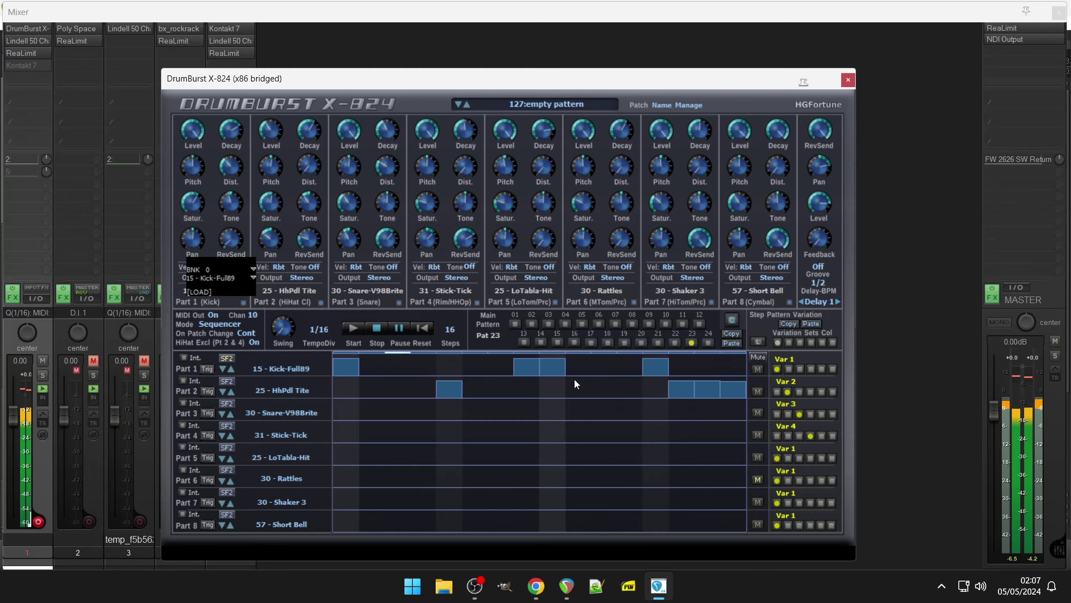
pyautogui.click(596, 390)
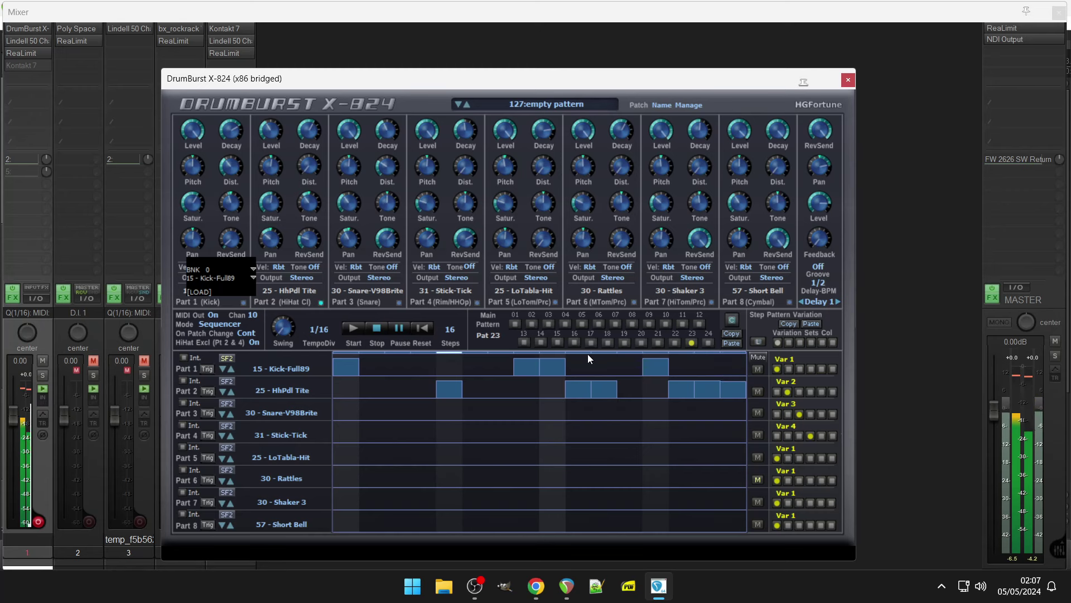
pyautogui.click(567, 384)
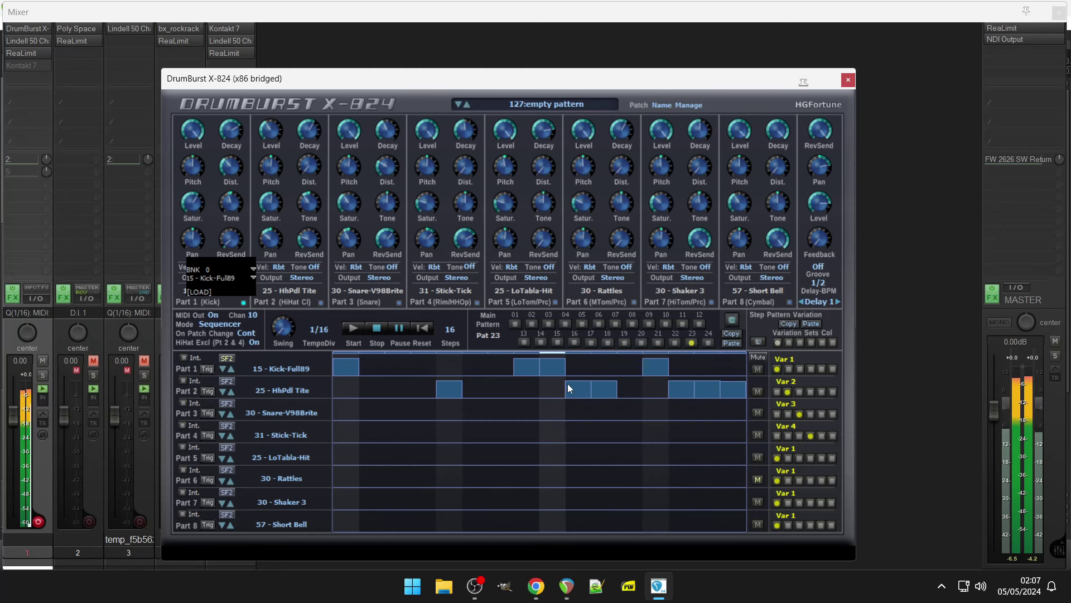
# Step: Add Part 3 snare hits on steps 6, 7 and 12, with step 6 lower, plus full-height hits on Part 4 step 3 and Part 5 step 4
pyautogui.click(489, 414)
pyautogui.click(501, 405)
pyautogui.click(475, 415)
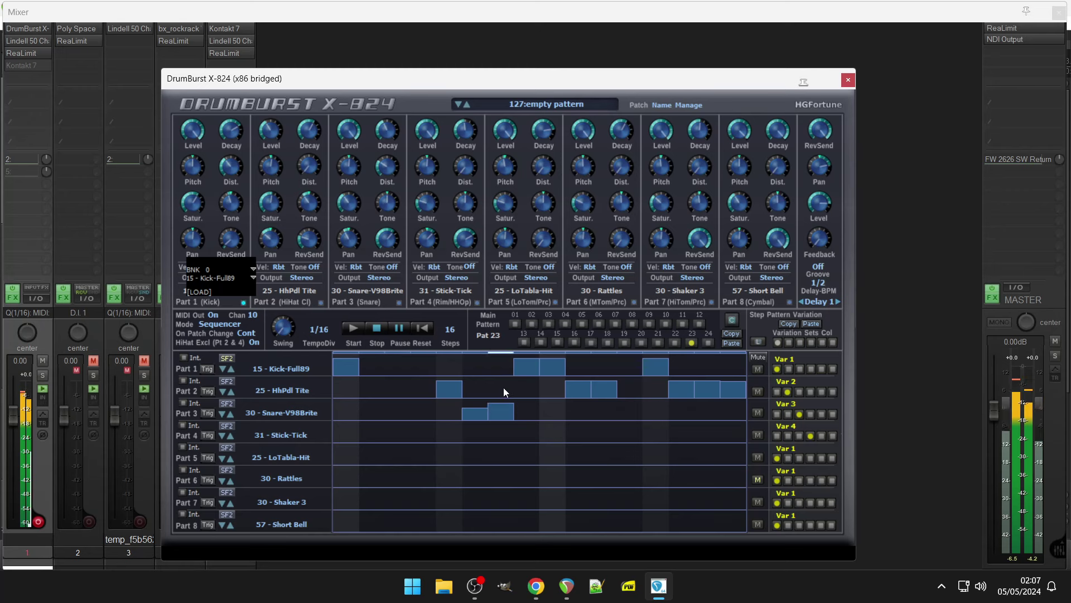
pyautogui.click(635, 408)
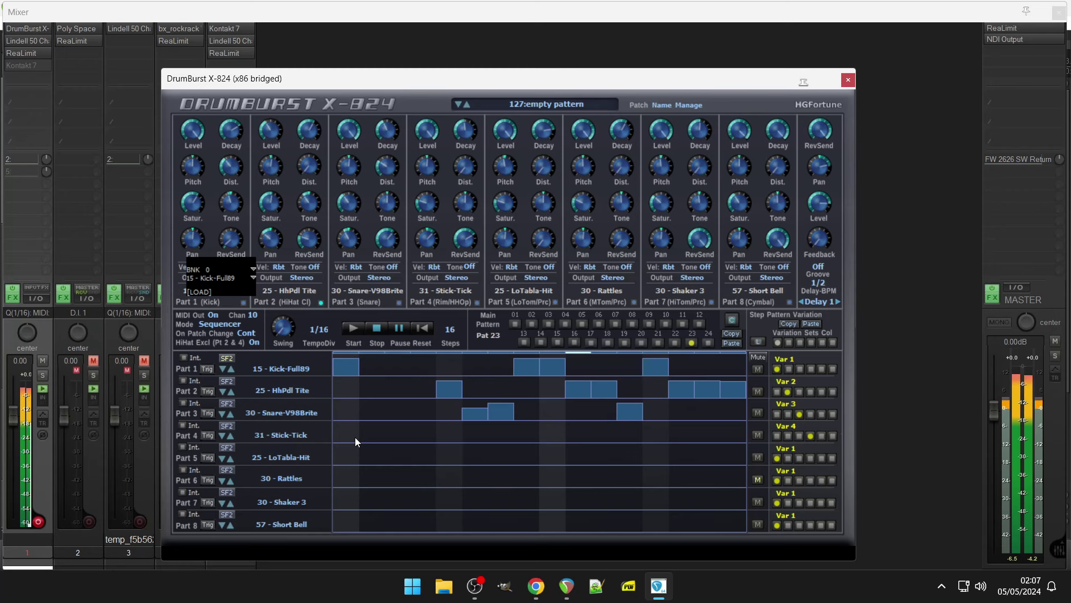
pyautogui.click(396, 427)
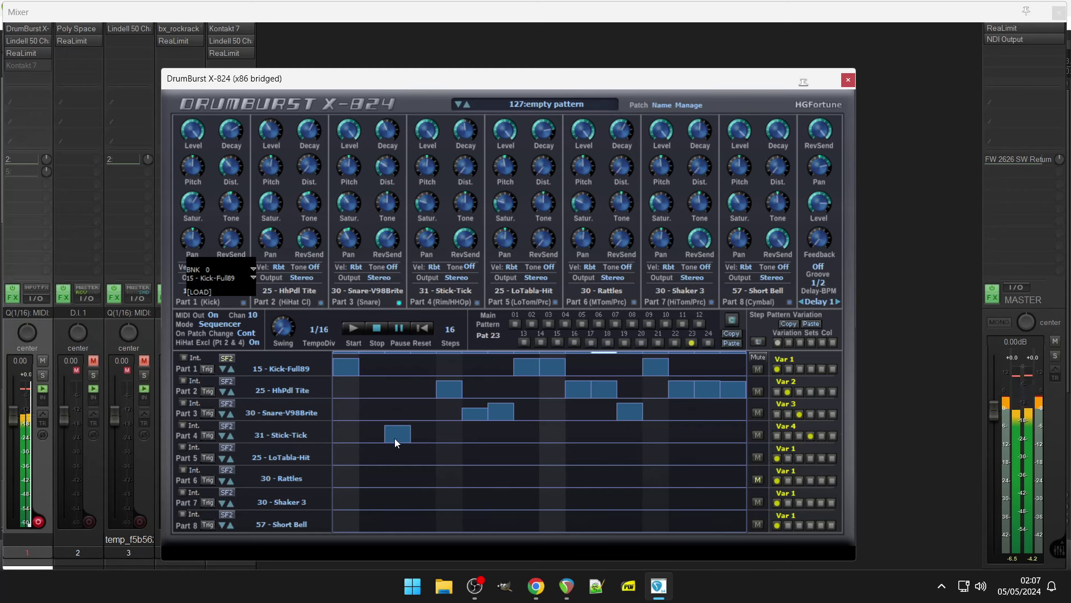
pyautogui.click(421, 456)
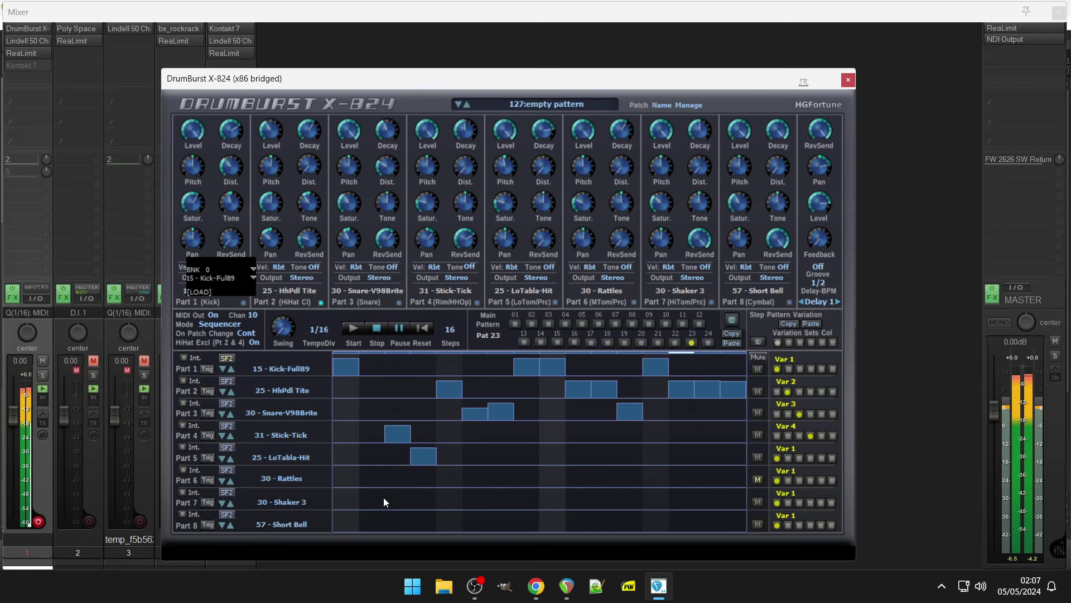
# Step: Draw Part 7 shaker hits of varying height across all 16 steps, and adjust the part's reverb send
pyautogui.moveTo(349, 504)
pyautogui.mouseDown()
pyautogui.moveTo(493, 491)
pyautogui.moveTo(737, 494)
pyautogui.mouseUp()
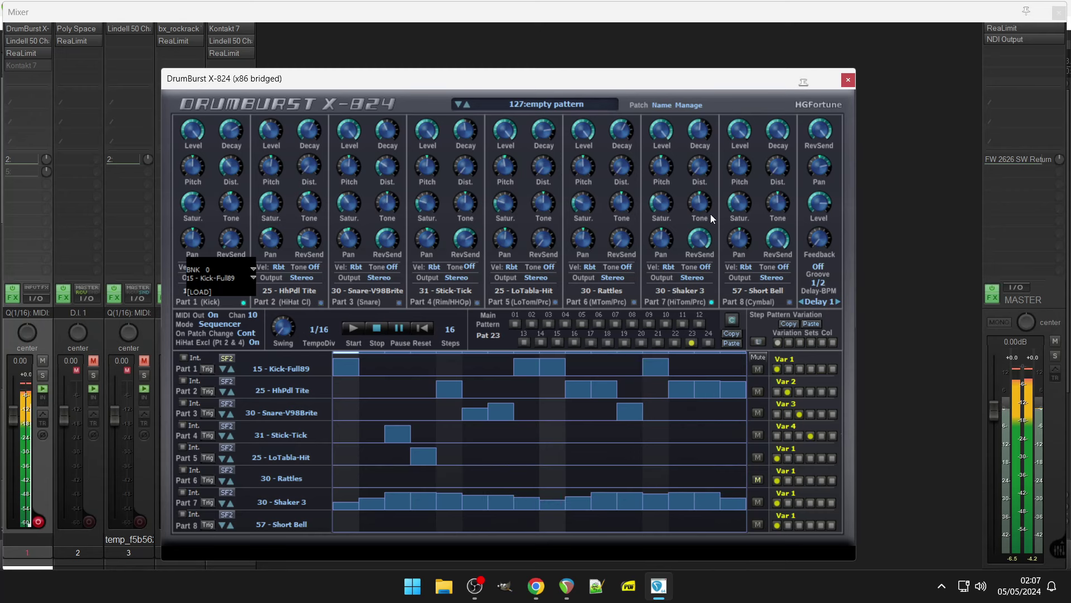
pyautogui.moveTo(699, 239); pyautogui.dragTo(698, 252)
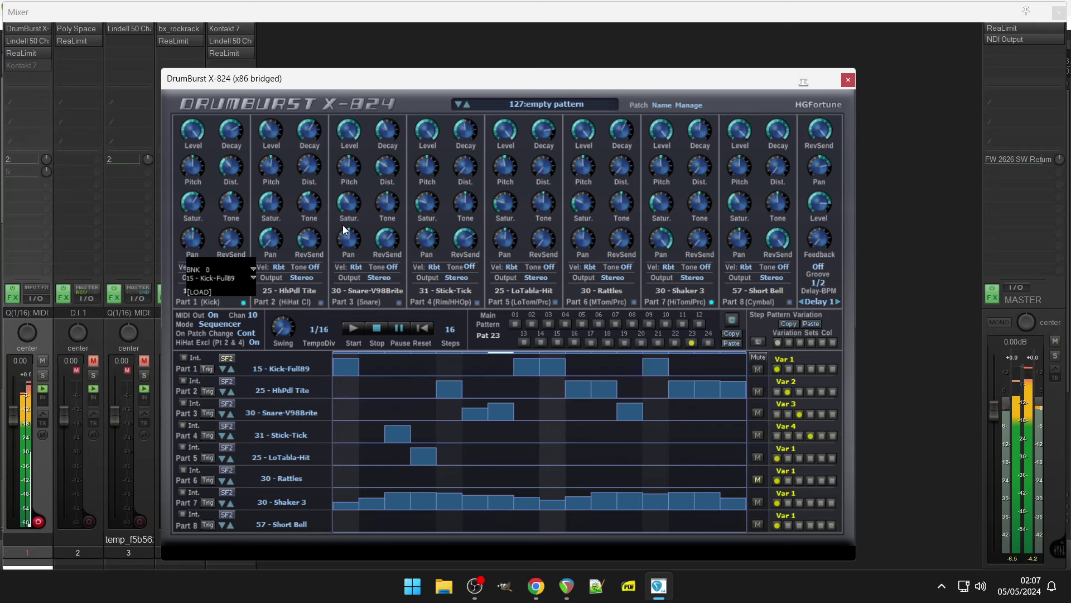
# Step: Try 19 - Snare-LiteShort as the Part 3 sound and replace it with 22 - Snare-MetlFull
pyautogui.click(289, 413)
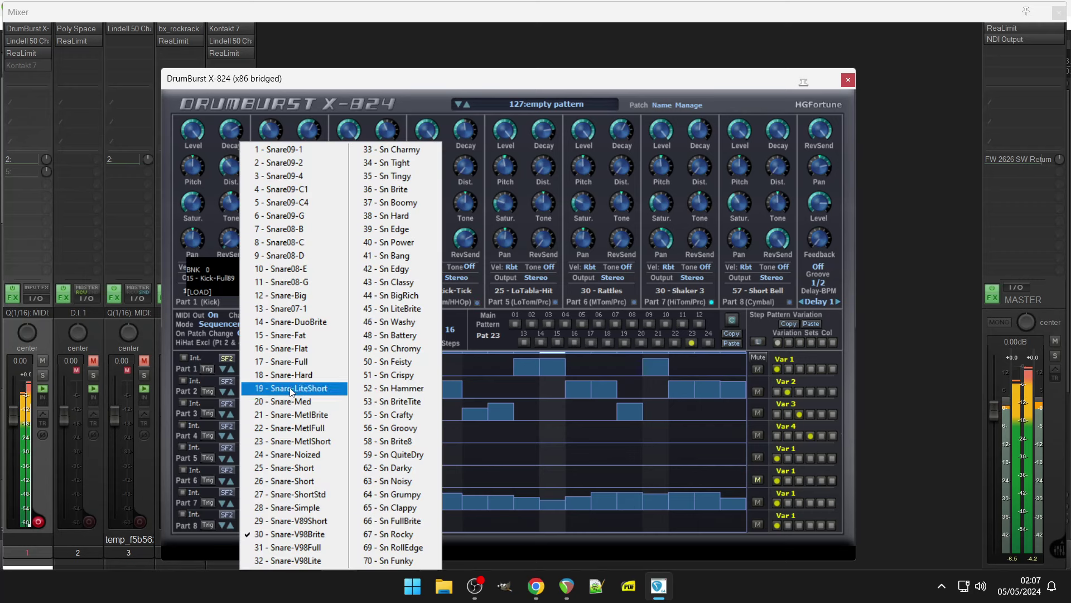
pyautogui.click(289, 390)
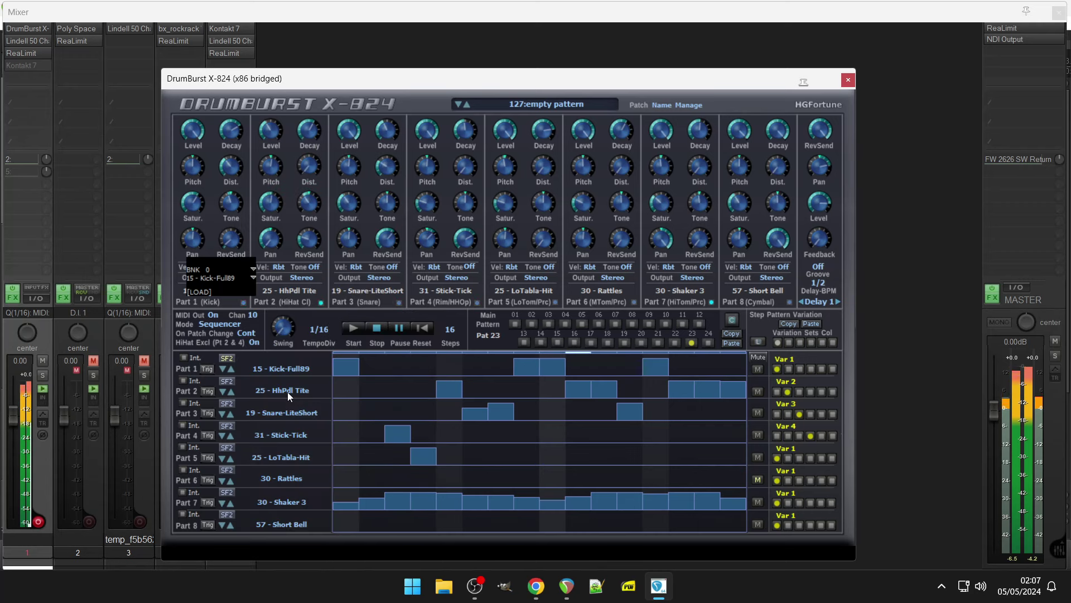
pyautogui.click(292, 409)
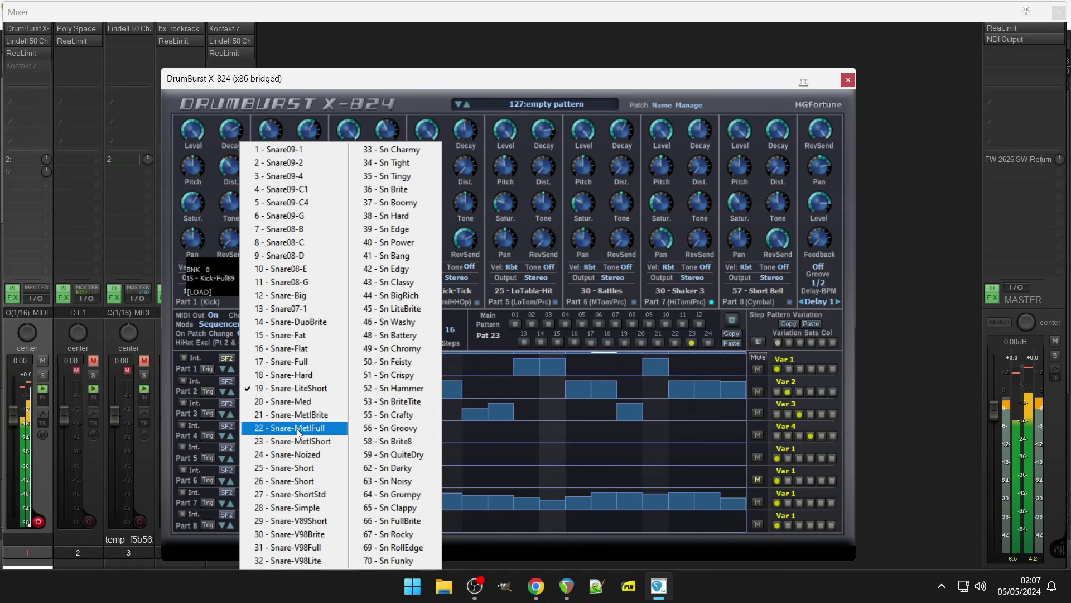
pyautogui.click(297, 429)
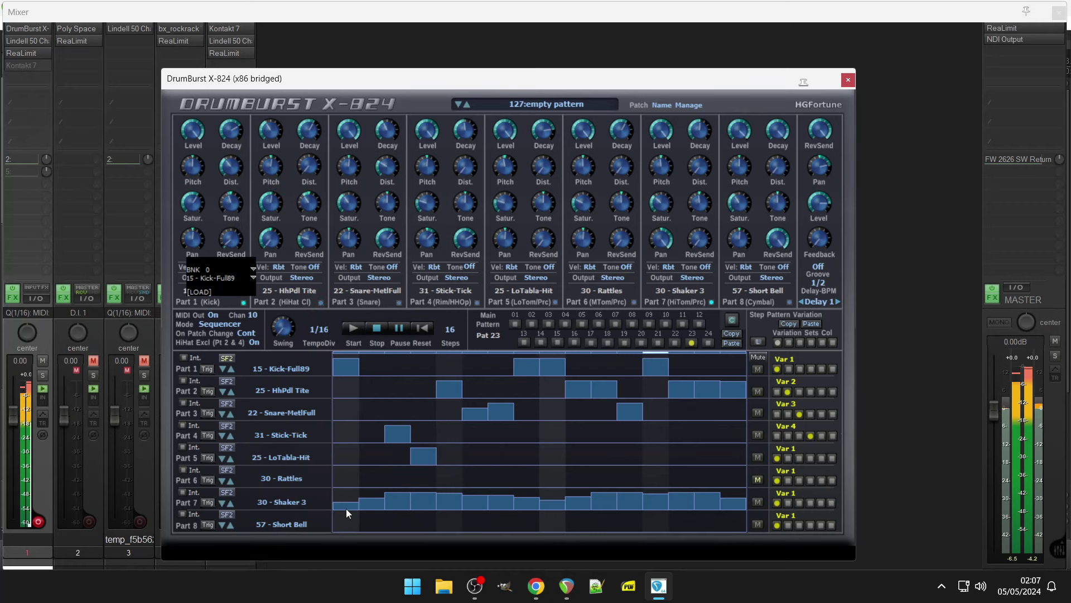
# Step: Change the Part 8 sound to 30 - F-Anvil-Hi and add full-height hits on steps 2 and 12
pyautogui.click(299, 524)
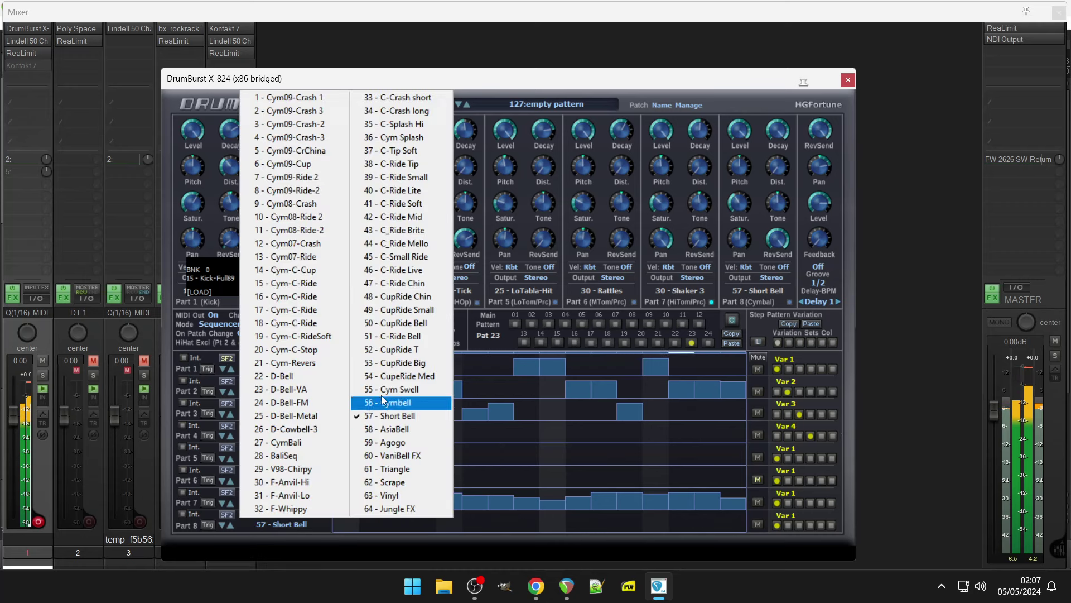
pyautogui.click(319, 481)
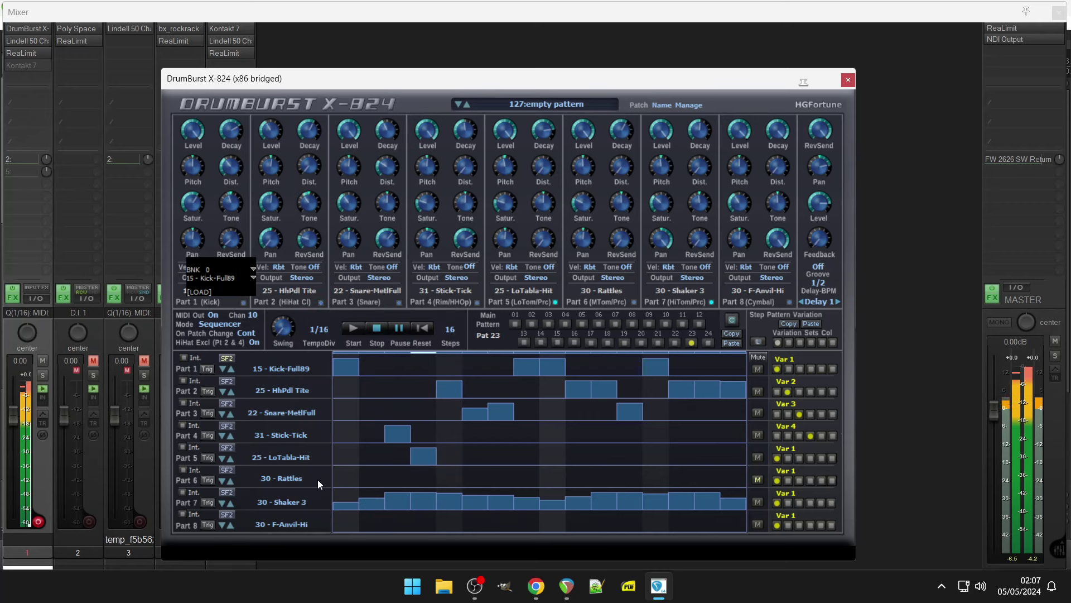
pyautogui.click(372, 523)
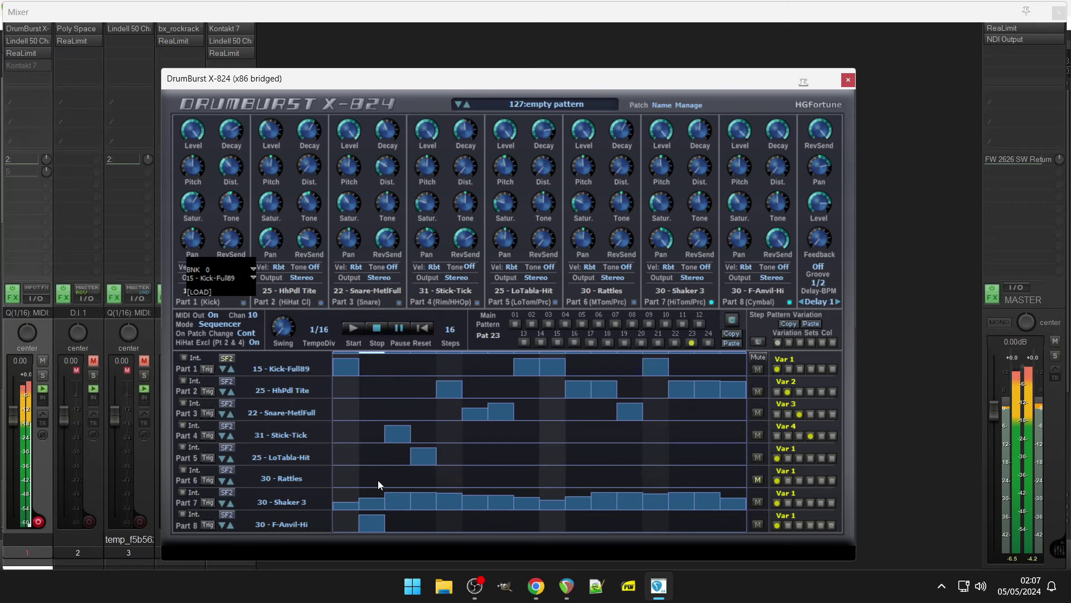
pyautogui.click(630, 523)
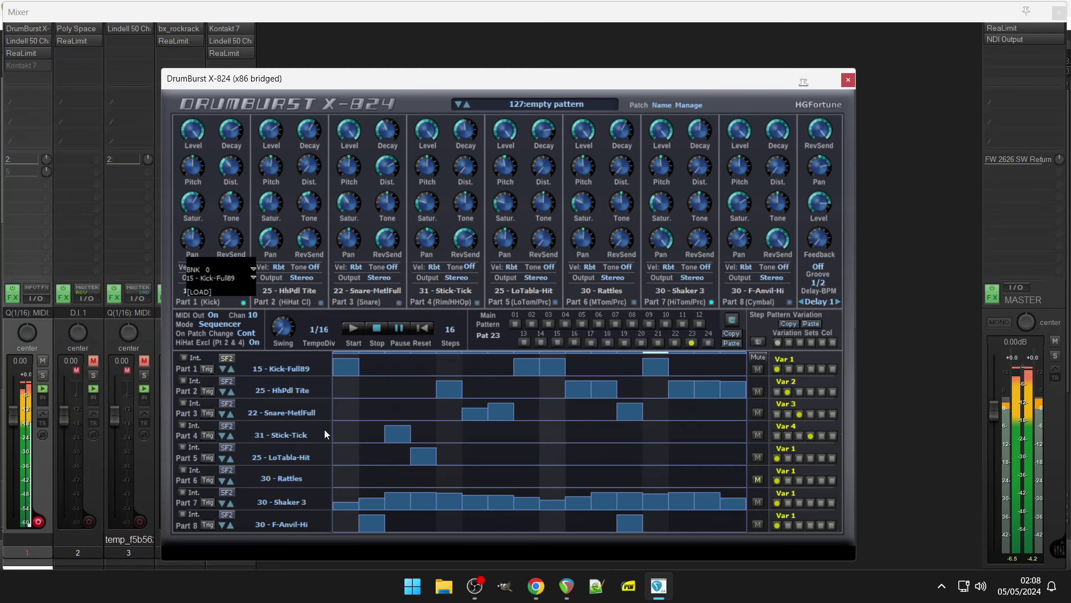
# Step: Rework the Part 3 snare to hits on steps 3, 6, 12 and 14 only, with step 14 lower, and change its sound to 23 - Snare-MetlShort
pyautogui.moveTo(478, 407)
pyautogui.mouseDown()
pyautogui.moveTo(477, 395)
pyautogui.moveTo(500, 410)
pyautogui.moveTo(504, 479)
pyautogui.mouseUp()
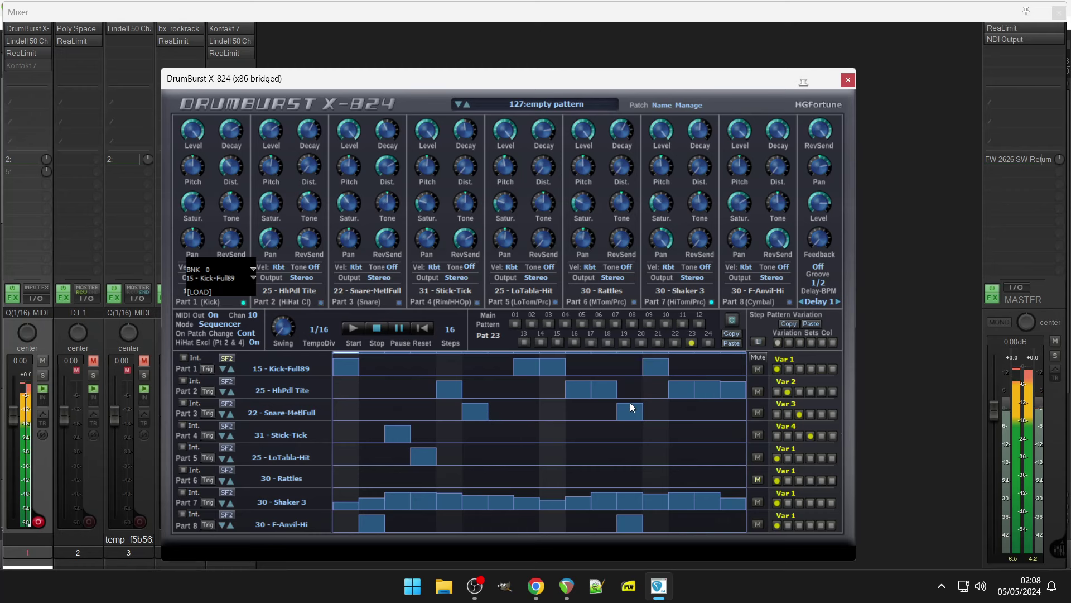
pyautogui.click(679, 407)
pyautogui.click(440, 411)
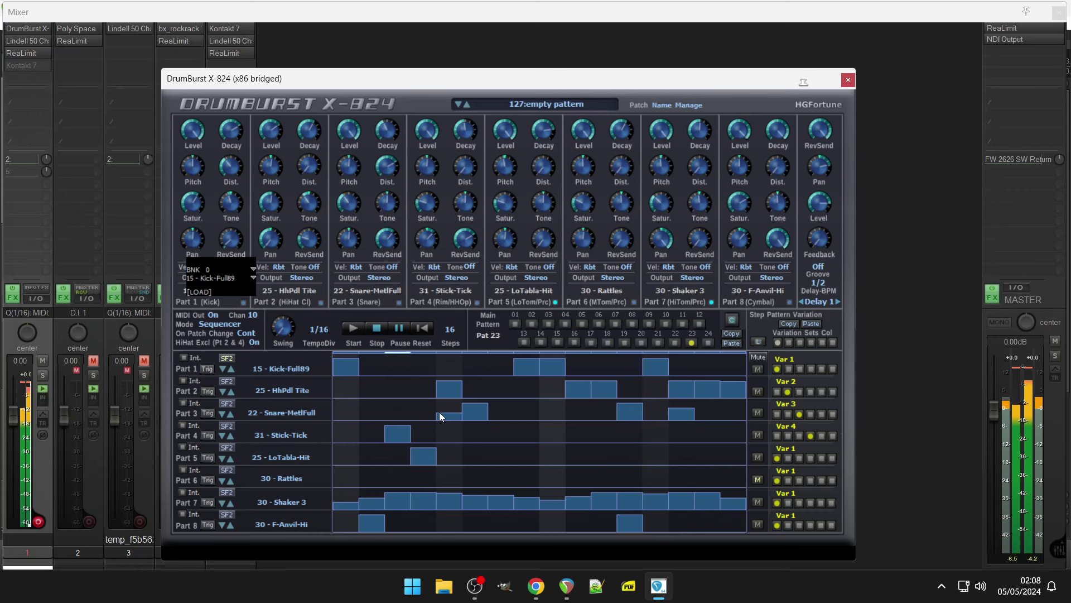
pyautogui.moveTo(398, 412); pyautogui.dragTo(392, 376)
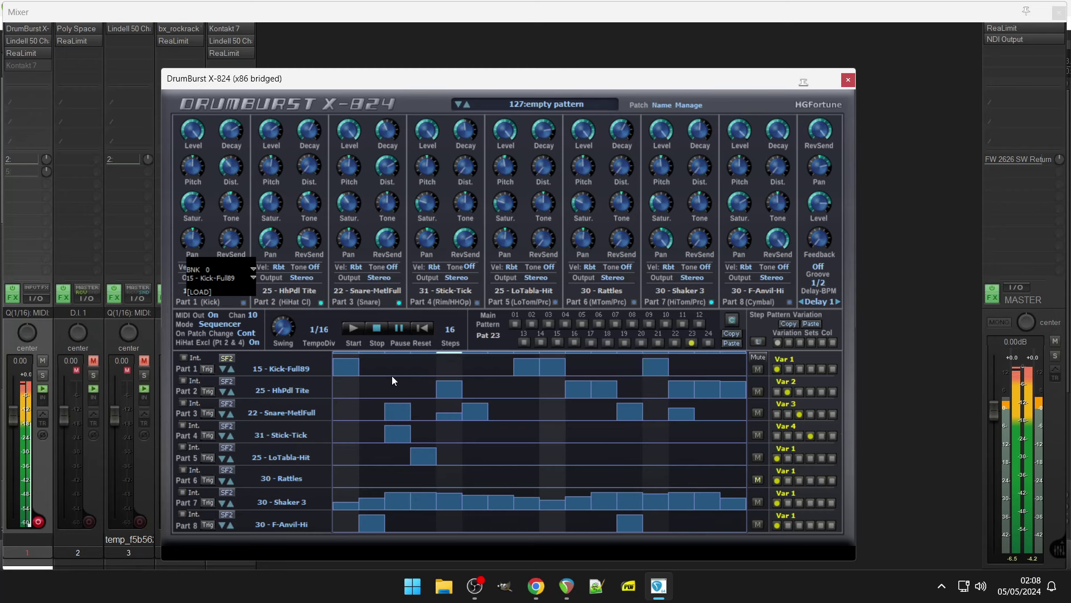
pyautogui.click(449, 417)
pyautogui.click(307, 414)
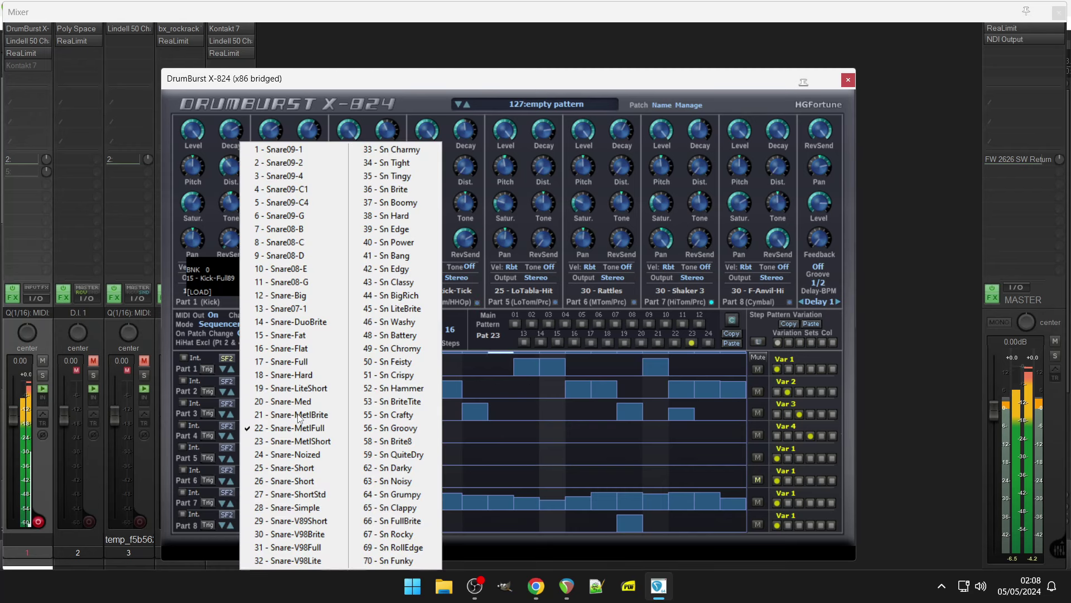
pyautogui.click(304, 441)
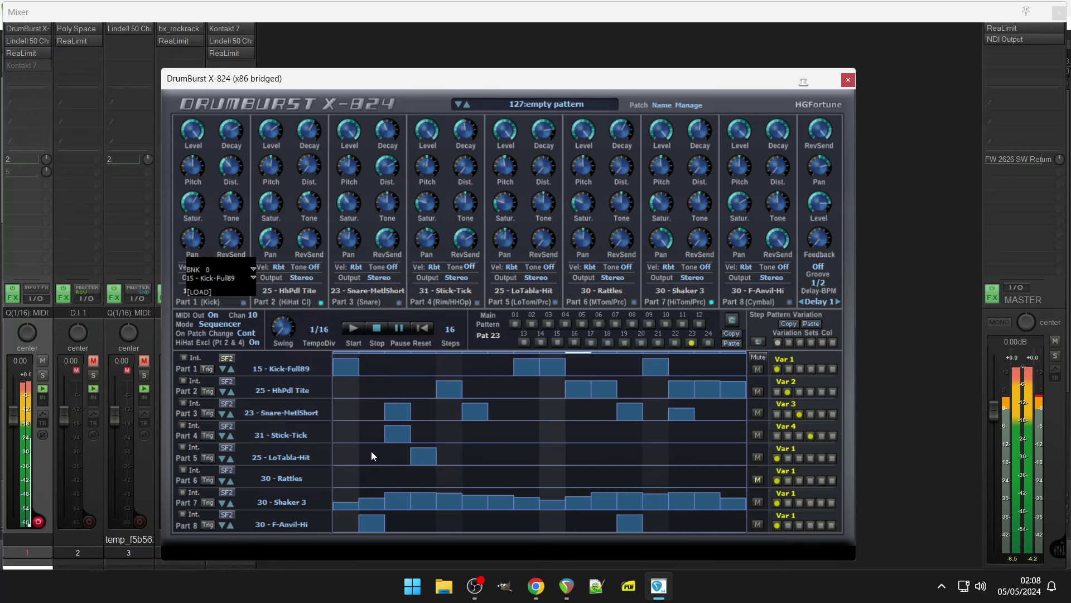
# Step: Add a medium-height Part 5 tabla hit on step 8
pyautogui.click(529, 457)
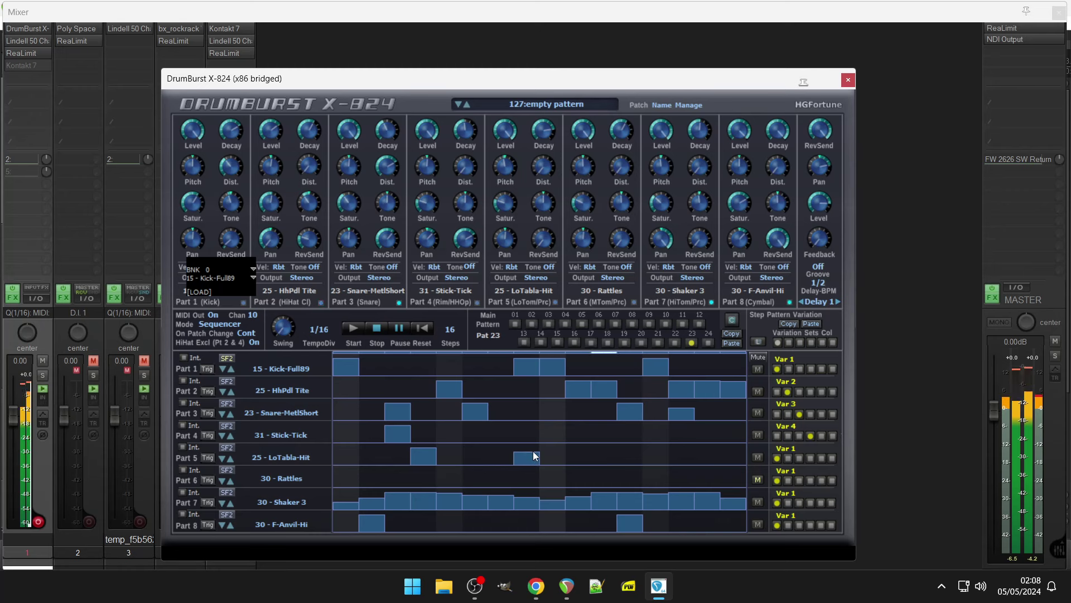
# Step: Add hits to Part 5 on steps 11 and 16, Part 6 on steps 2 and 13, and Part 4 on step 10
pyautogui.click(594, 456)
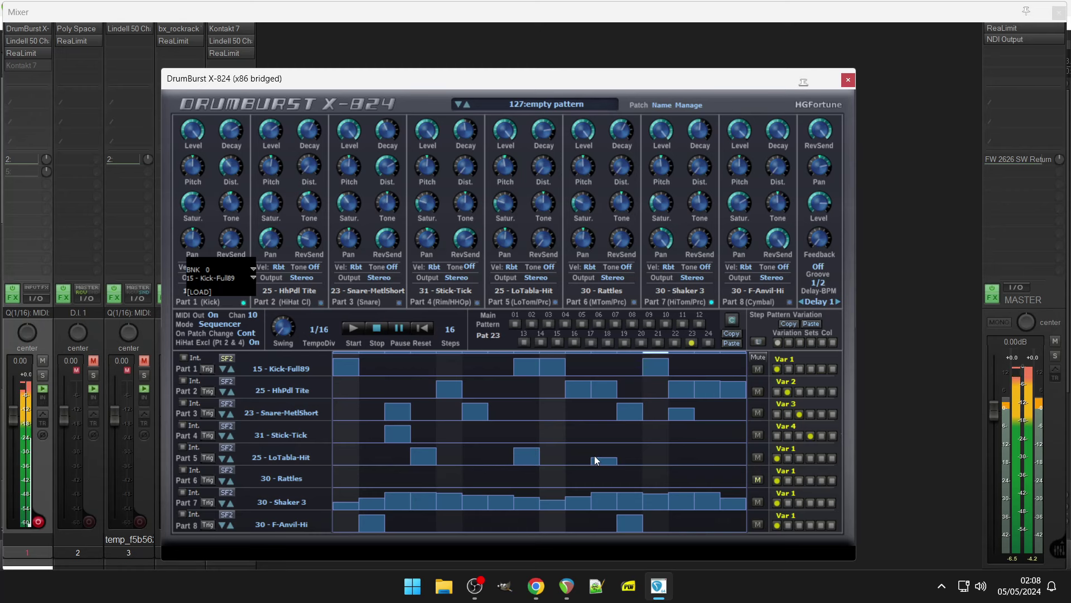
pyautogui.click(734, 456)
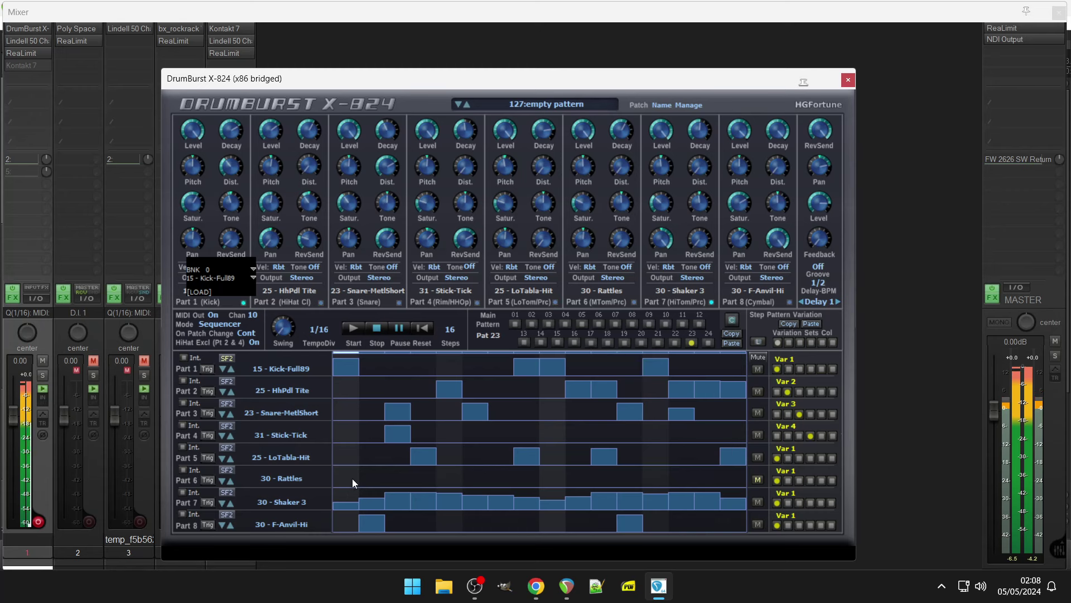
pyautogui.click(378, 473)
pyautogui.click(654, 476)
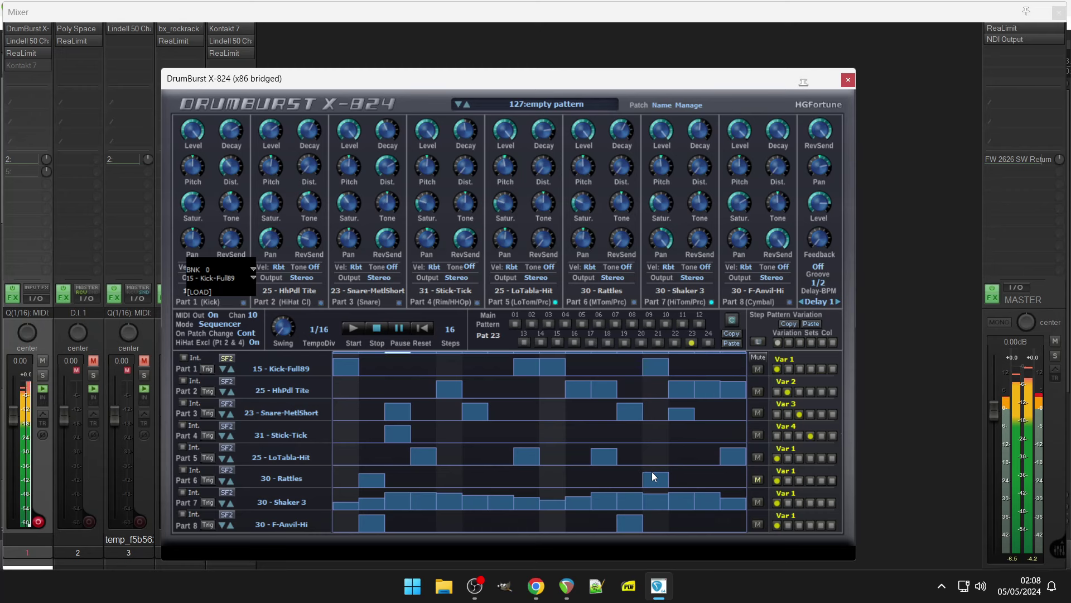
pyautogui.click(577, 427)
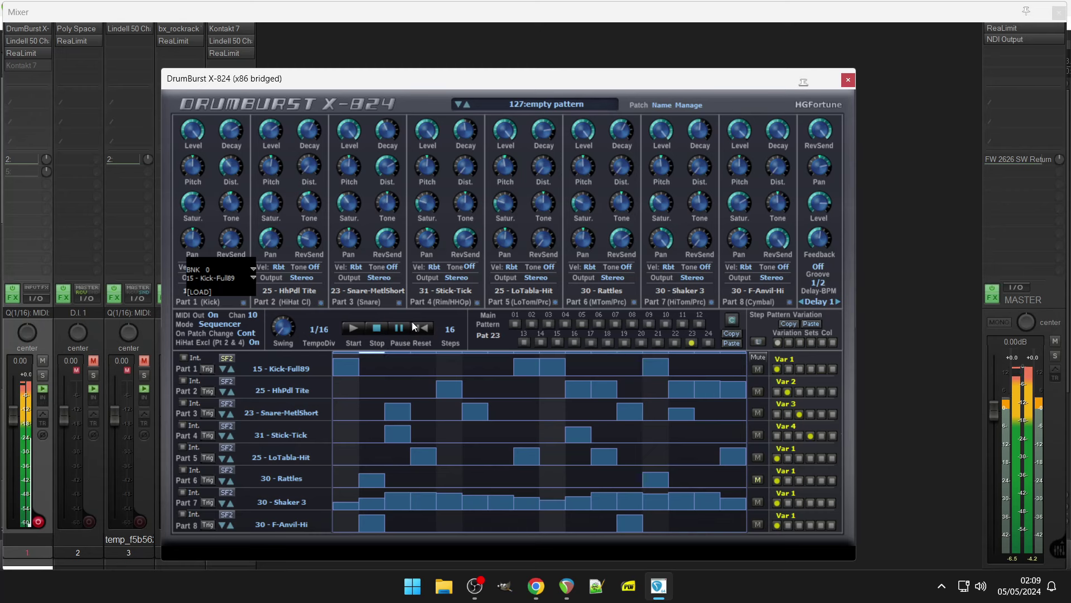
# Step: Set the Part 3 snare's tone variation to V 1 and its velocity mode to Hu1
pyautogui.click(391, 267)
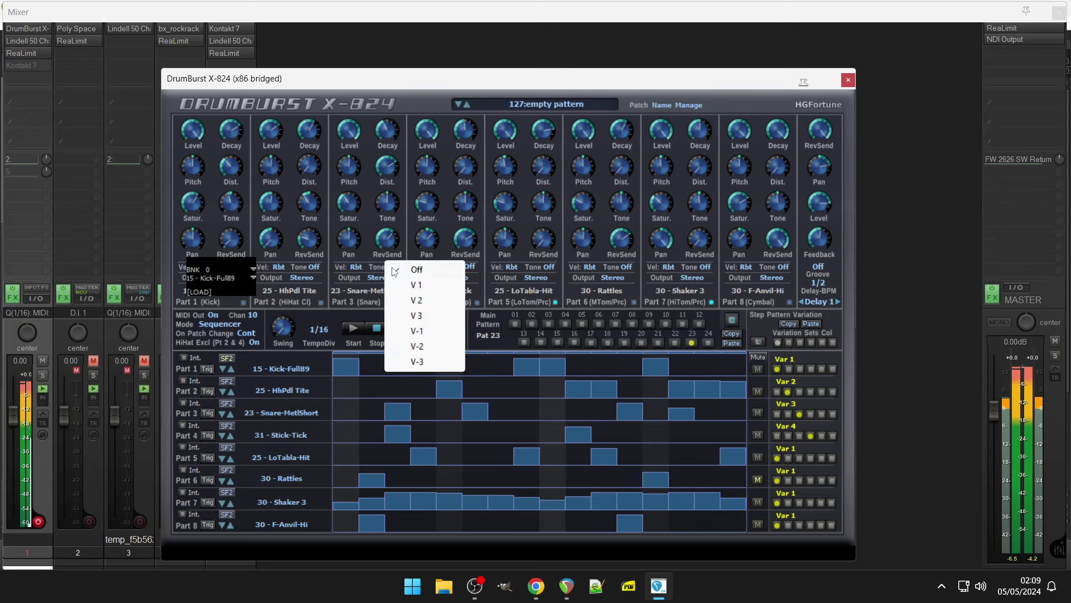
pyautogui.click(404, 283)
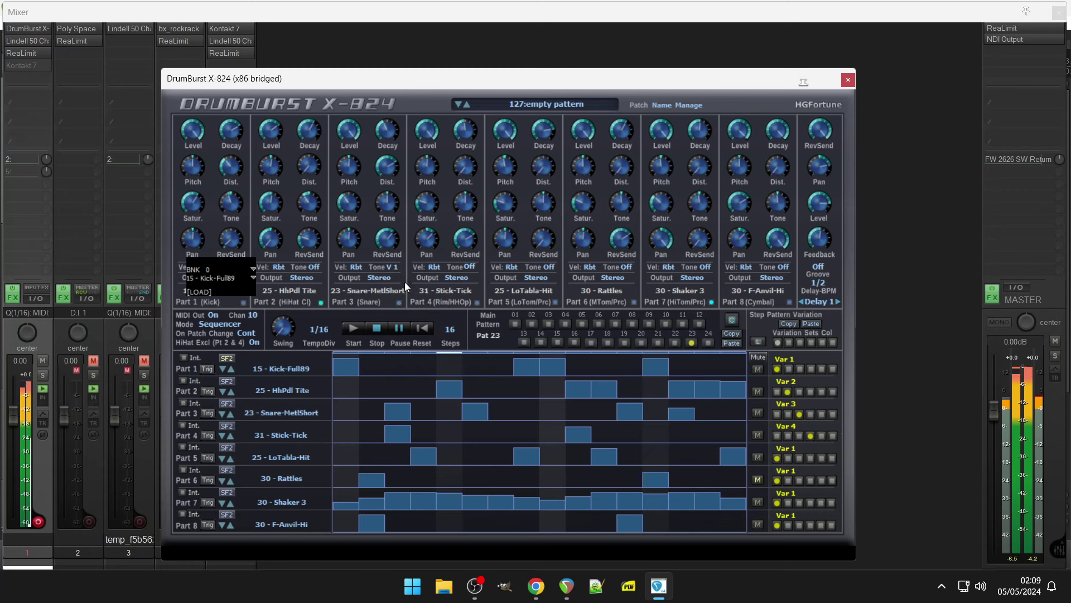
pyautogui.click(354, 267)
pyautogui.click(373, 286)
# Step: Try 24 - Snare-Noized with an extra step 7 hit on Part 3, settle on 25 - Snare-Short and remove the extra hit
pyautogui.click(502, 413)
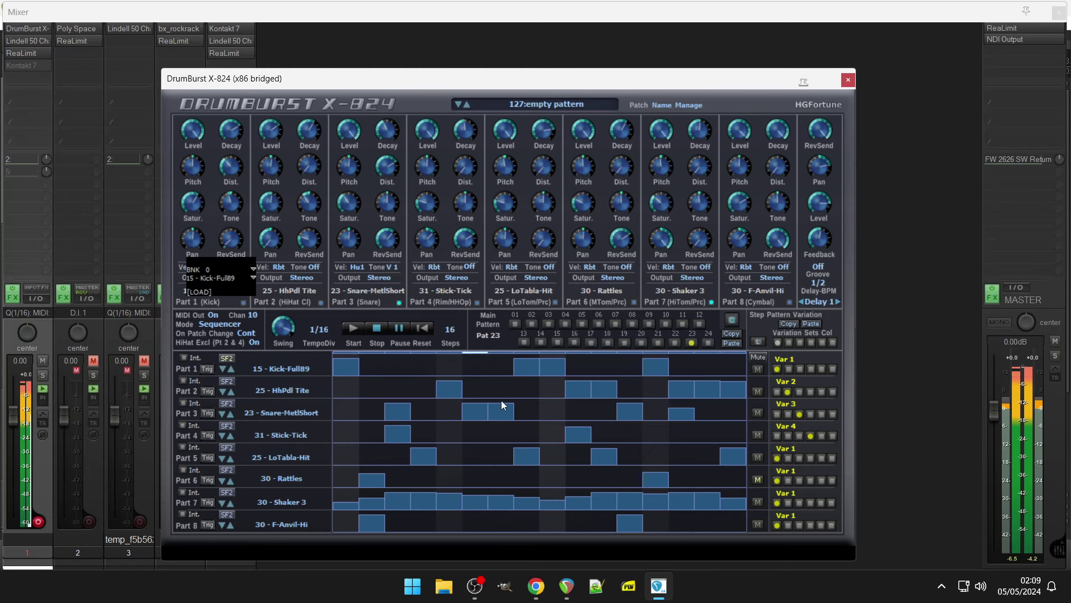
pyautogui.click(304, 417)
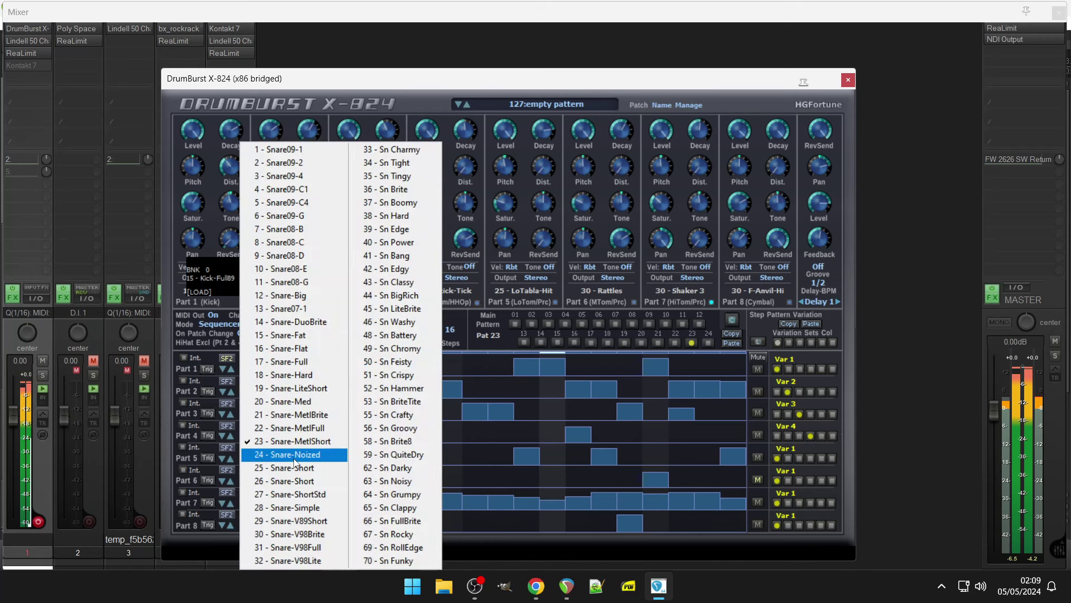
pyautogui.click(293, 456)
pyautogui.click(298, 409)
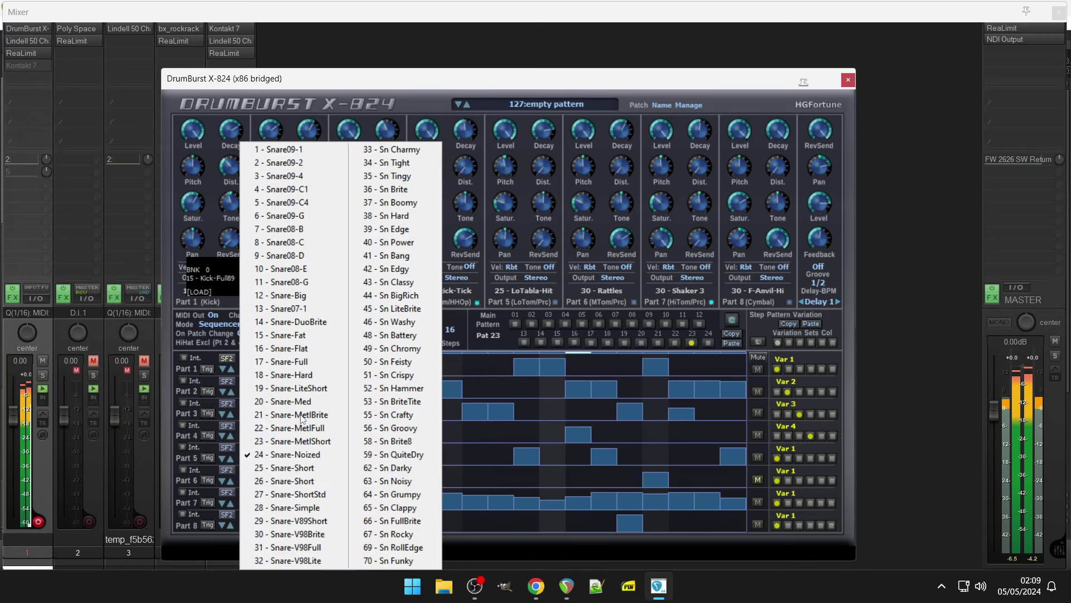
pyautogui.click(302, 470)
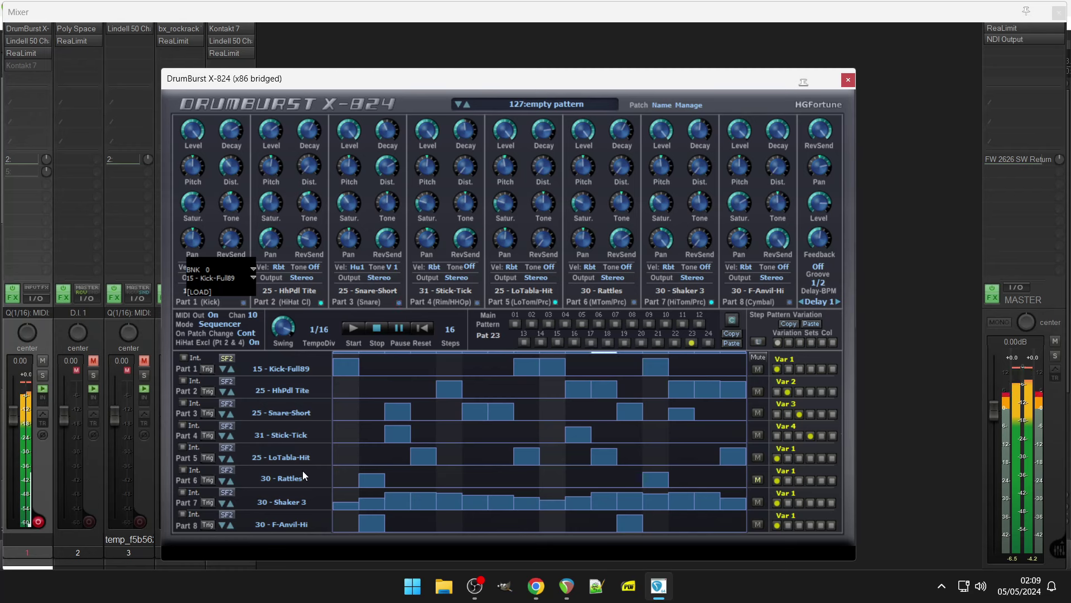
pyautogui.click(505, 419)
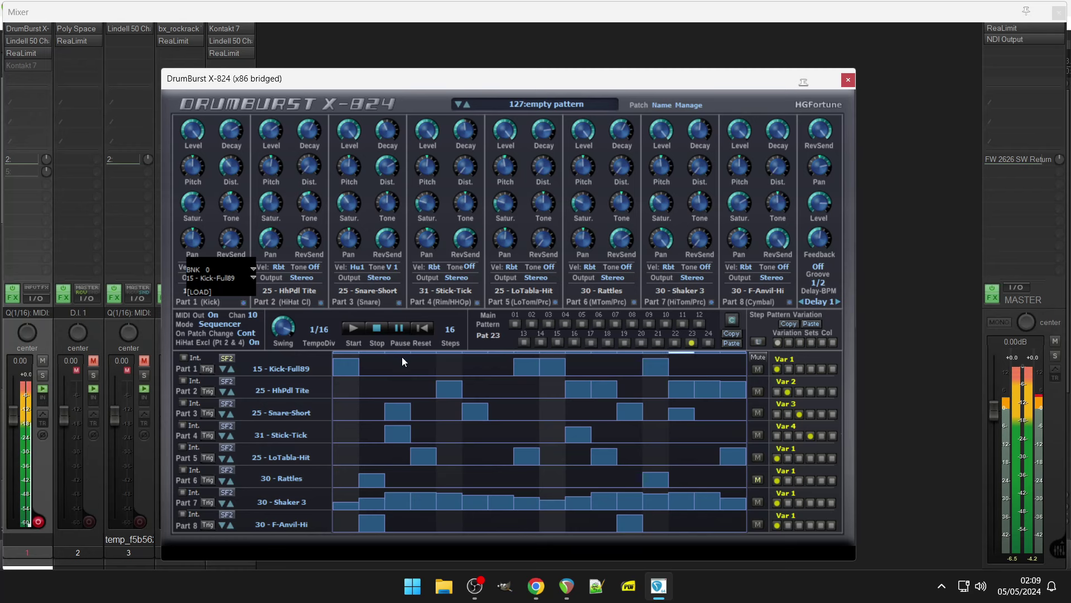
# Step: Change the Part 1 kick sound to 17 - Kick-Retro08
pyautogui.click(291, 369)
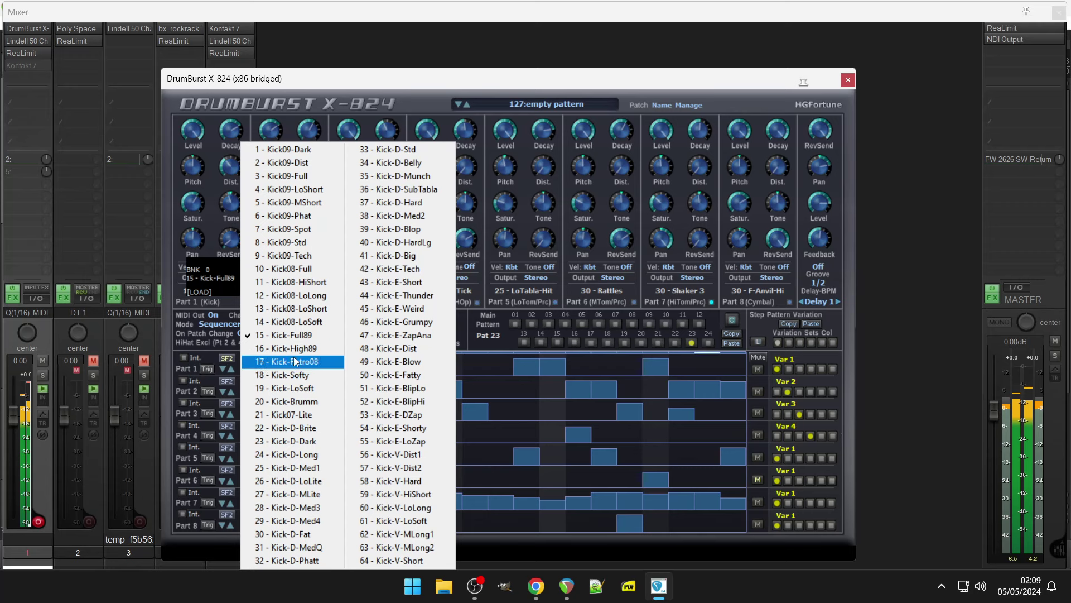
pyautogui.click(297, 362)
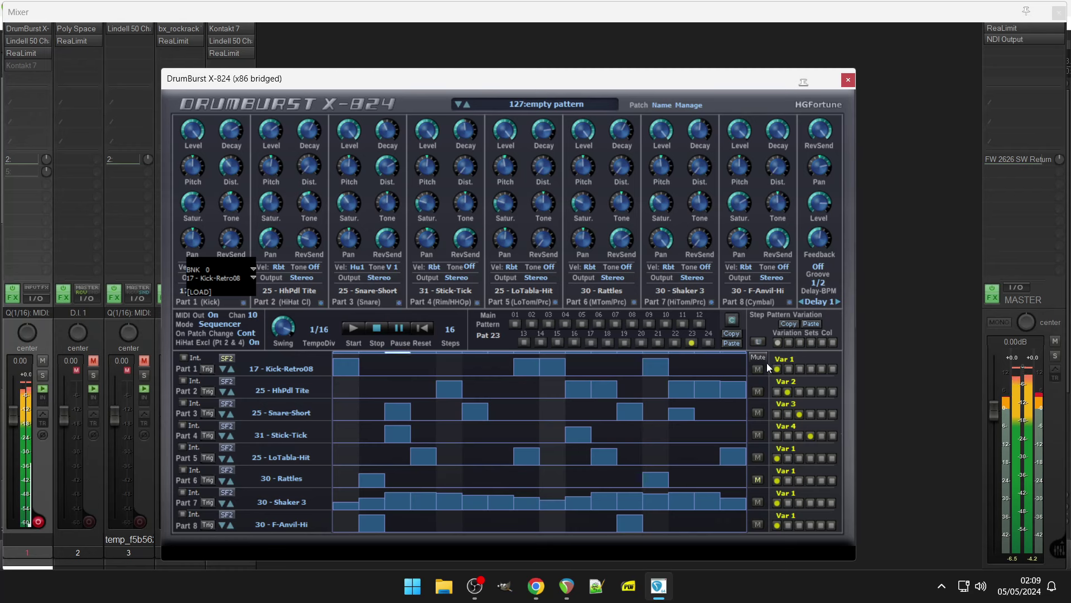
# Step: Add a Part 2 hi-hat hit on step 2, try 14 - HhCl Full and replace it with 15 - HhCl Splashy
pyautogui.click(732, 389)
pyautogui.click(375, 385)
pyautogui.click(322, 393)
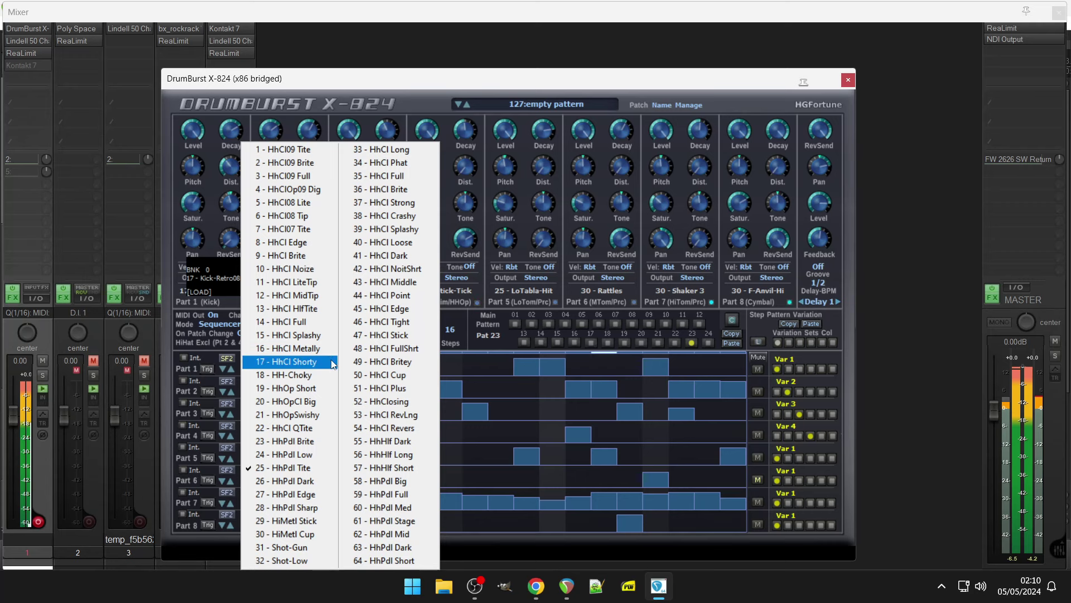
pyautogui.click(311, 322)
pyautogui.click(306, 392)
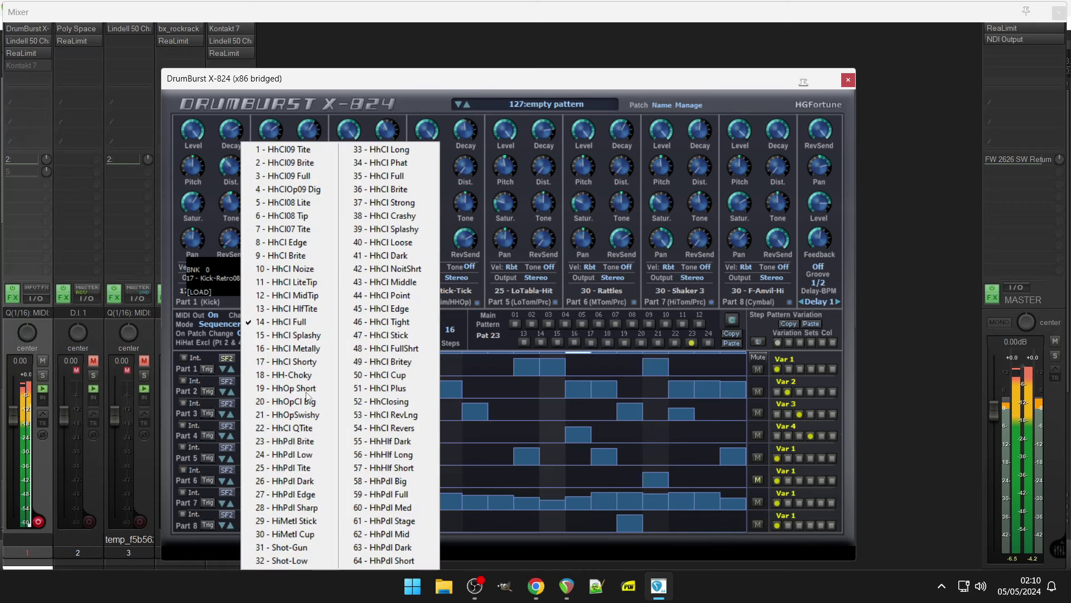
pyautogui.click(311, 335)
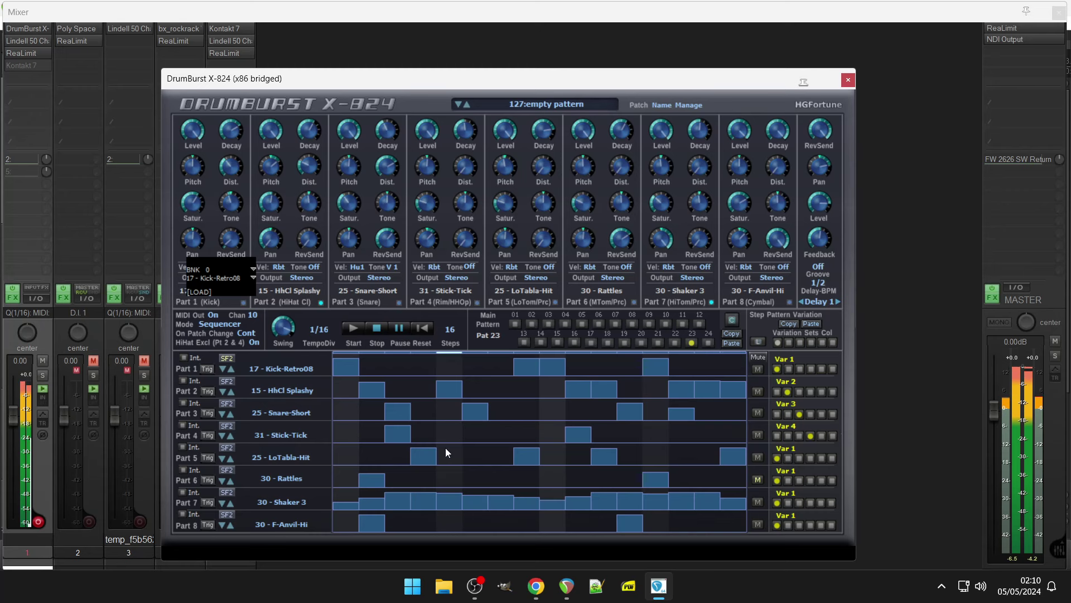
# Step: Add Part 5 tabla hits on steps 5 and 14 and a slightly lowered Part 1 kick hit on step 5
pyautogui.moveTo(445, 463); pyautogui.dragTo(444, 447)
pyautogui.click(678, 449)
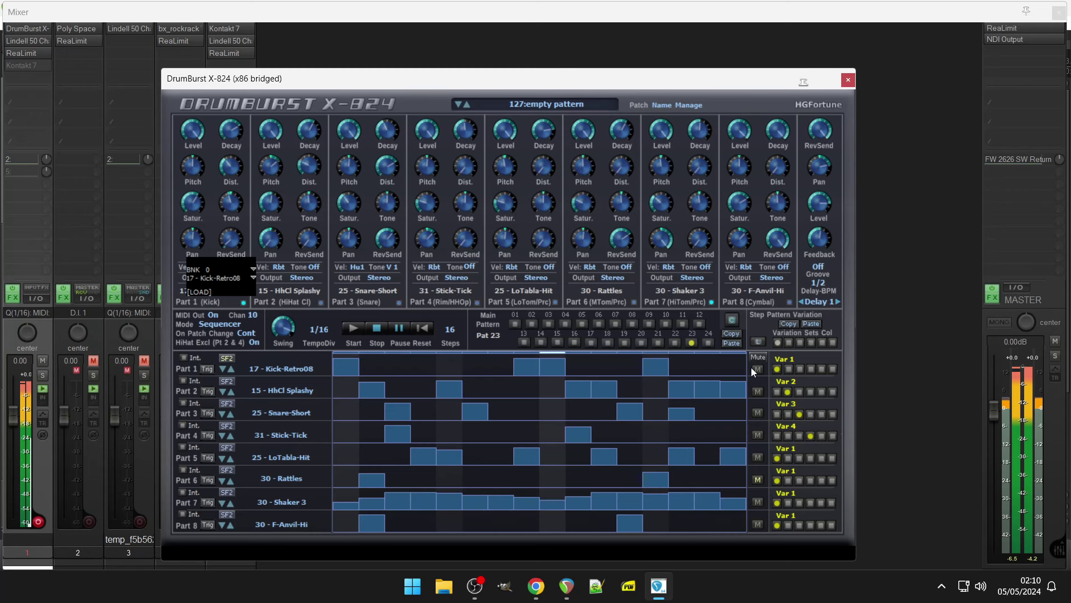
pyautogui.click(442, 365)
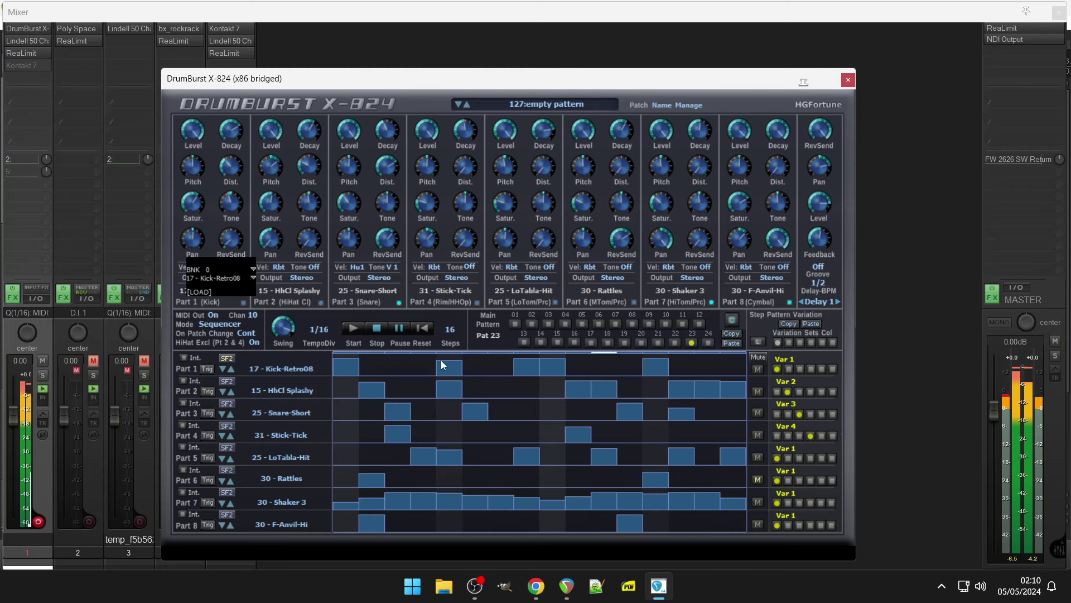
# Step: Try pattern lengths of 14, 12 and 10 steps
pyautogui.click(449, 330)
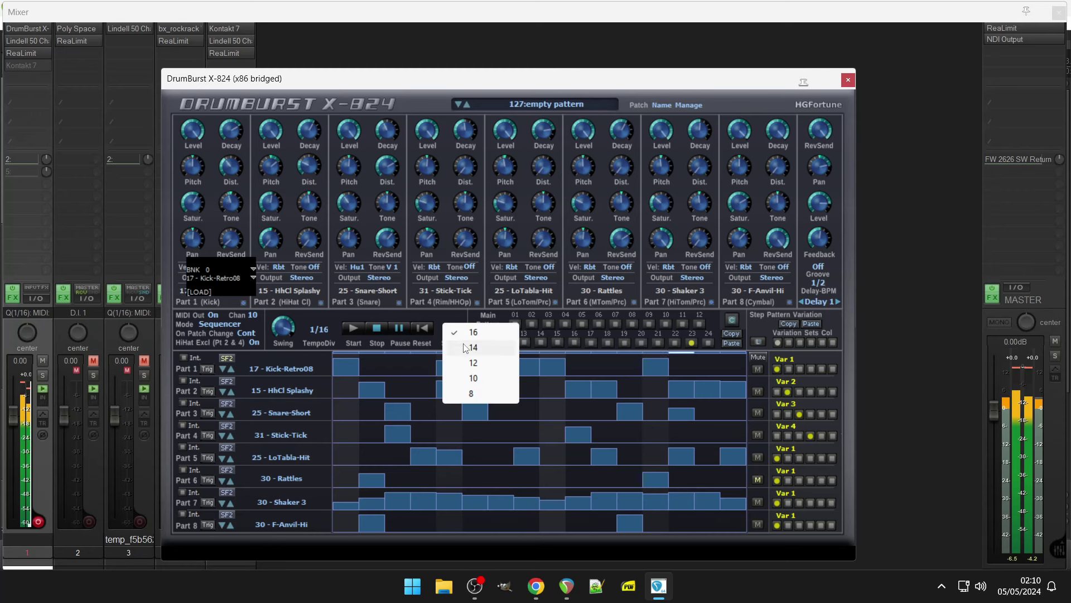
pyautogui.click(466, 346)
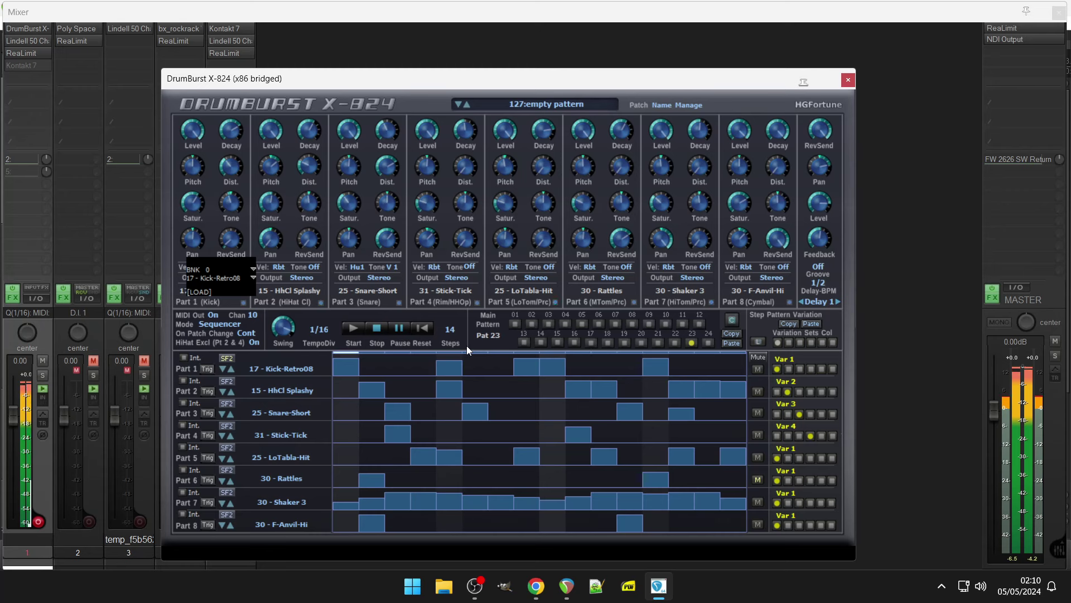
pyautogui.click(451, 332)
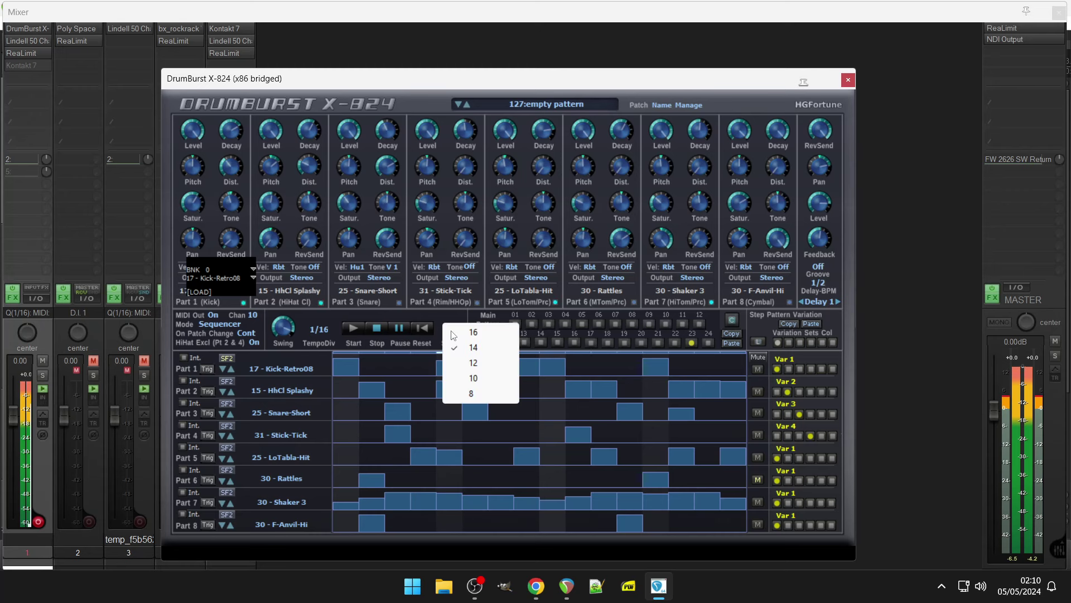
pyautogui.click(463, 363)
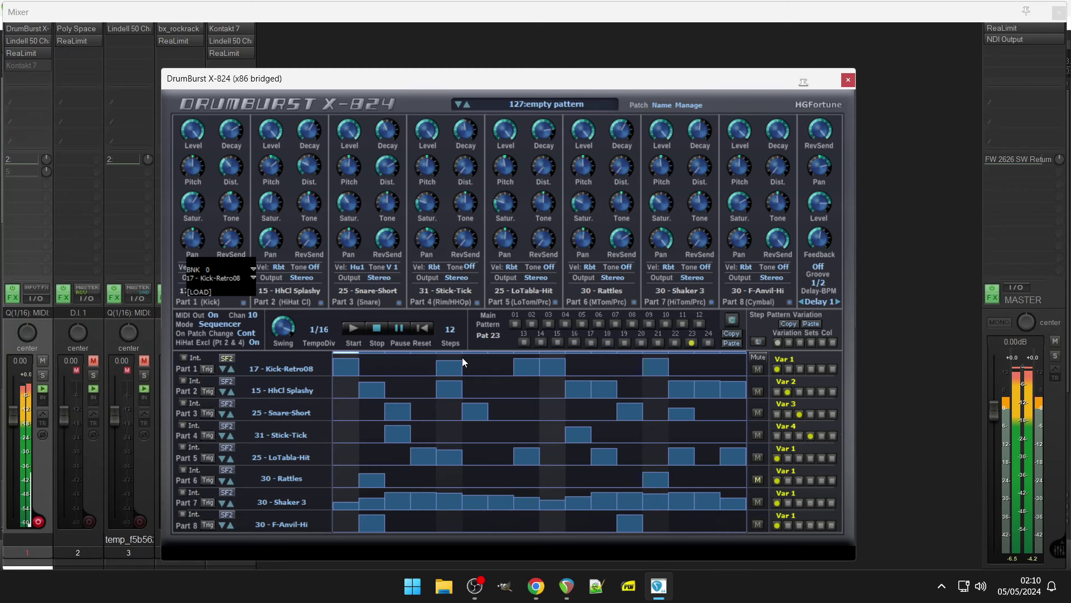
pyautogui.click(450, 330)
pyautogui.click(469, 378)
# Step: Try a 1/6 tempo division, return it to 1/16 and add a low Part 2 hit on step 1
pyautogui.click(317, 331)
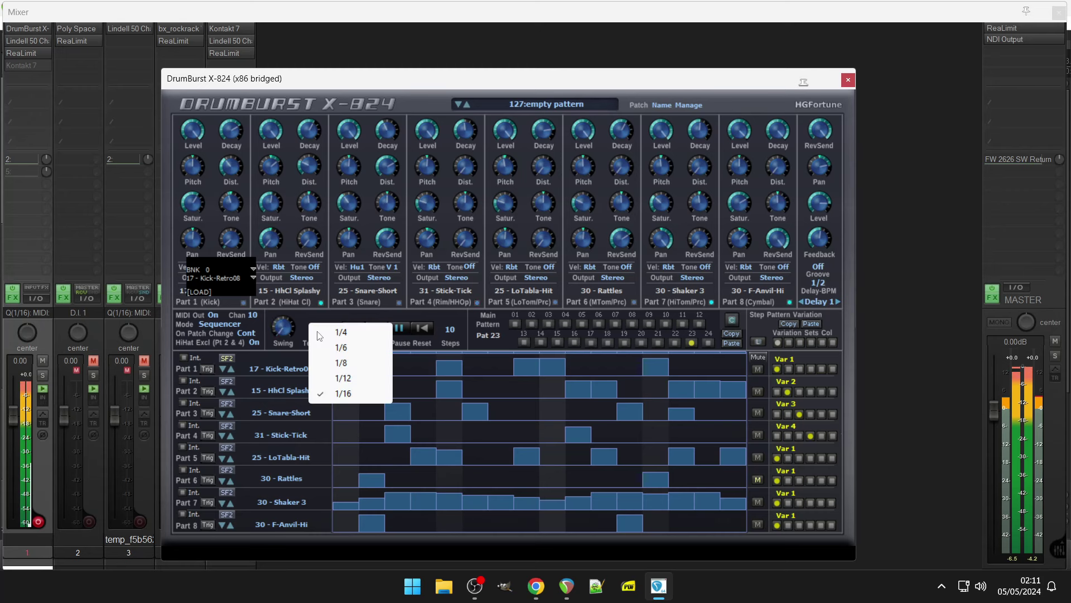
pyautogui.click(333, 345)
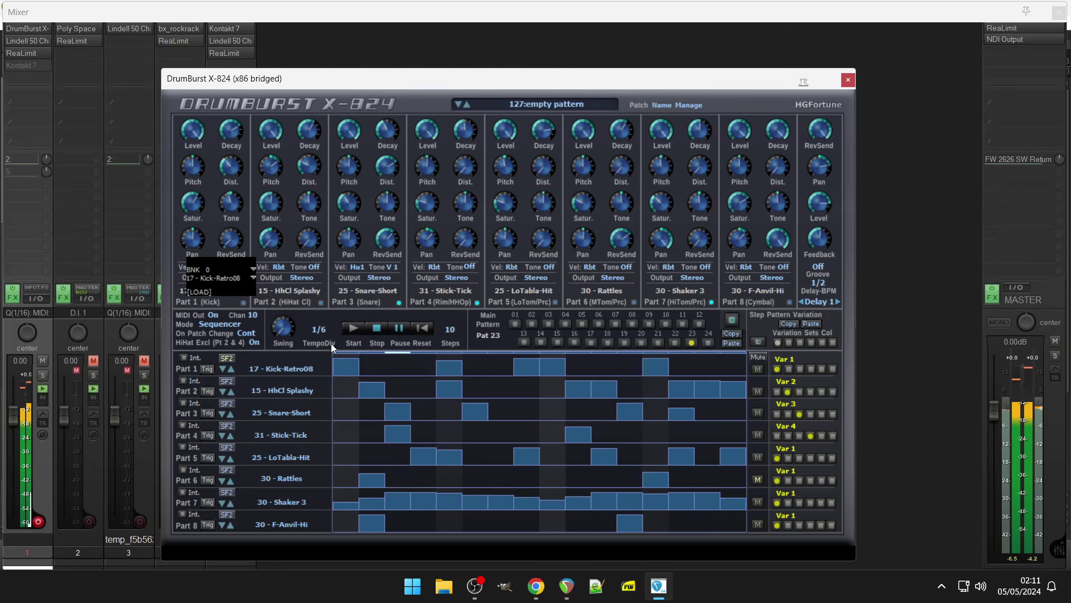
pyautogui.click(320, 329)
pyautogui.click(339, 392)
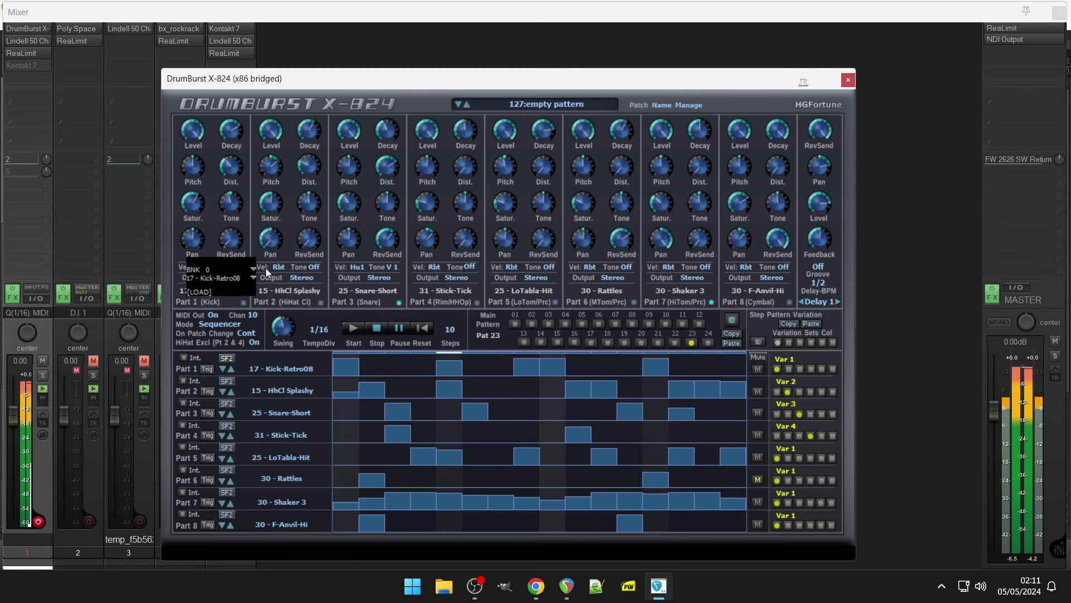
# Step: Try an 8-step pattern length, add a Part 2 hi-hat hit on step 6 and set the length to 16 steps
pyautogui.click(446, 329)
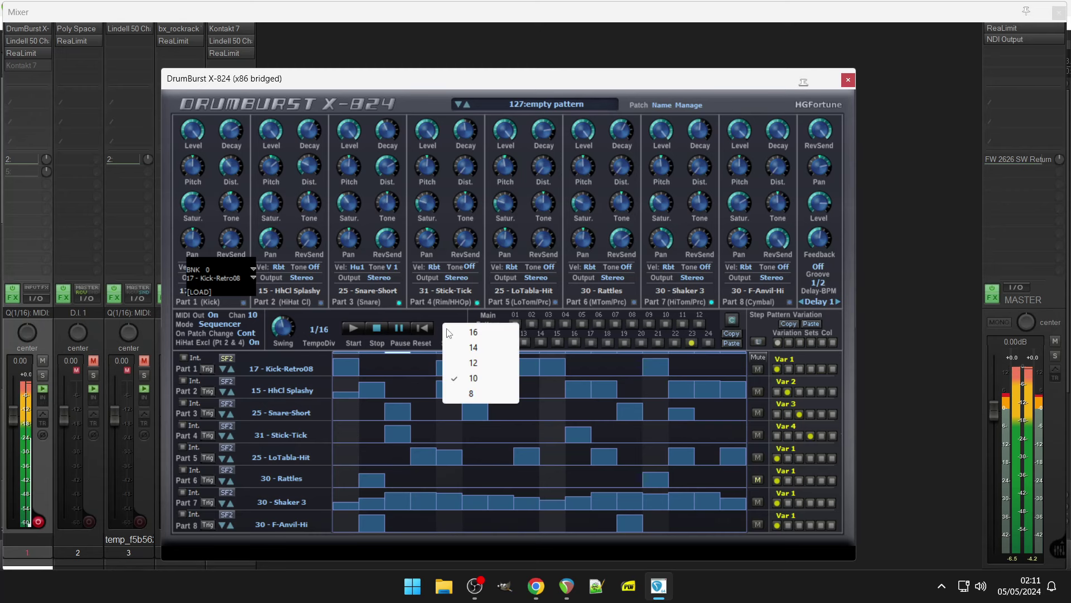
pyautogui.click(469, 395)
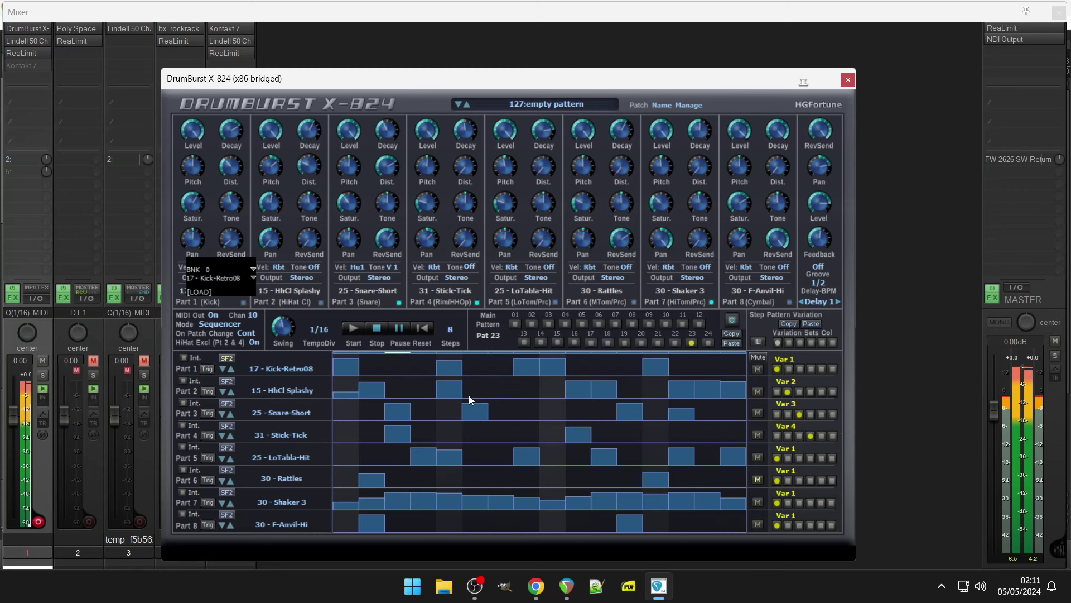
pyautogui.click(478, 391)
pyautogui.click(450, 329)
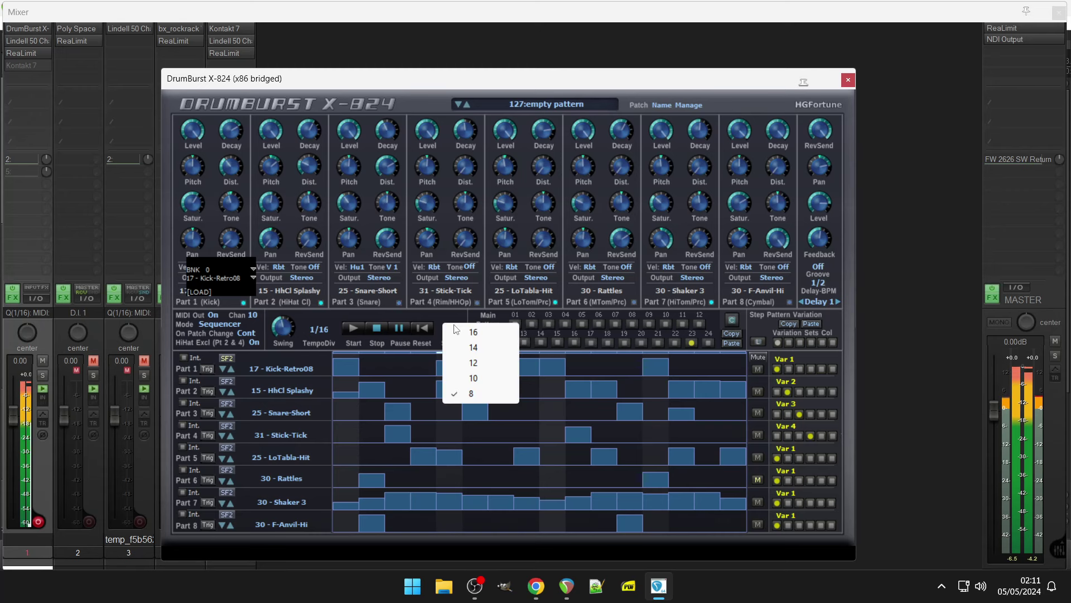
pyautogui.click(456, 337)
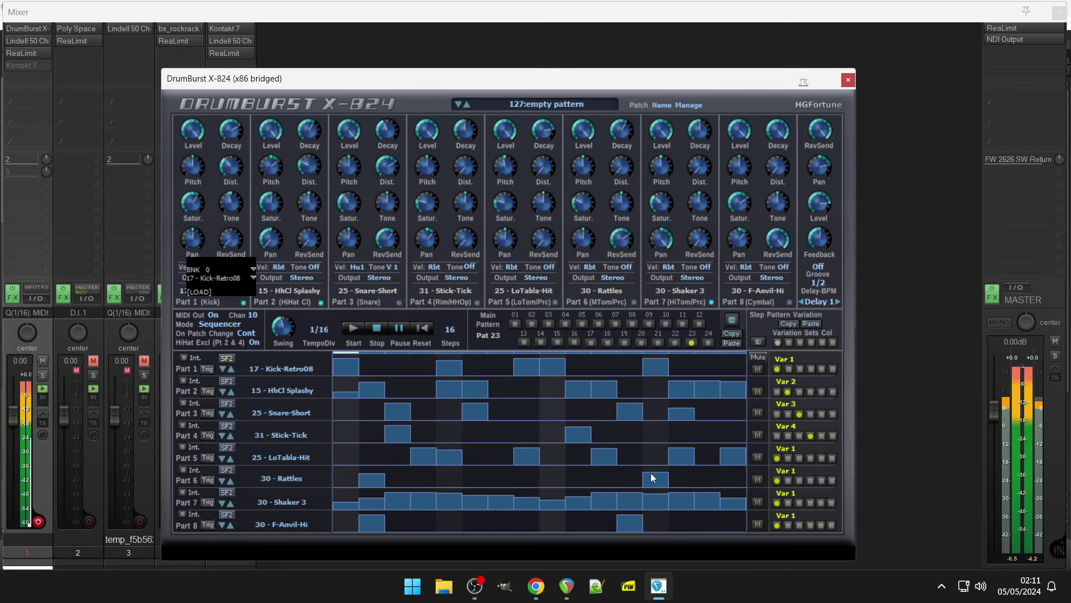
# Step: Add a Part 6 rattles hit on step 12 and show the Main controls in place of Delay 1
pyautogui.click(628, 471)
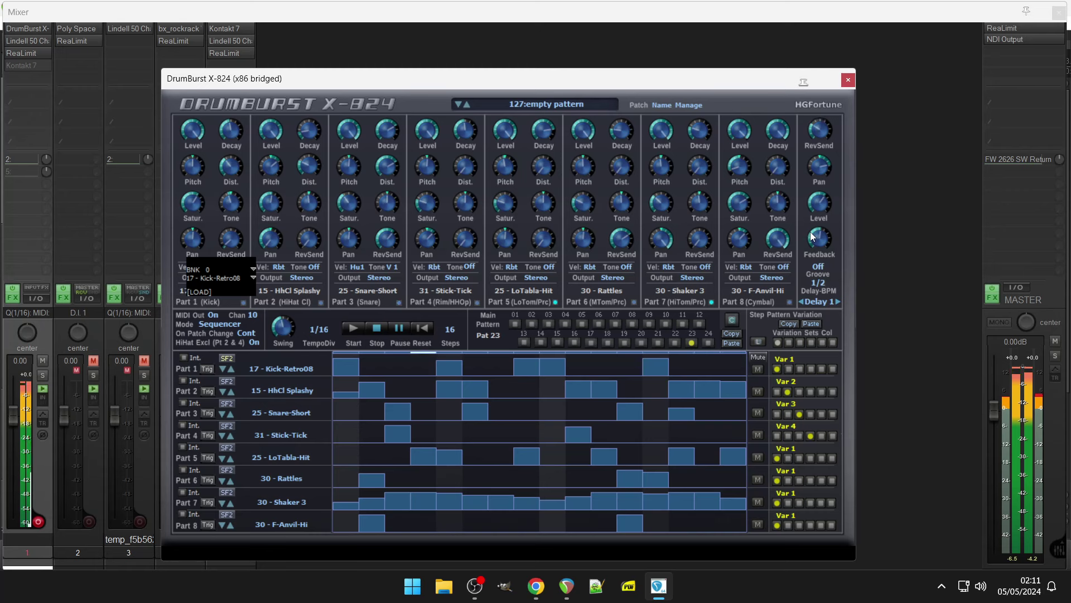
pyautogui.click(823, 295)
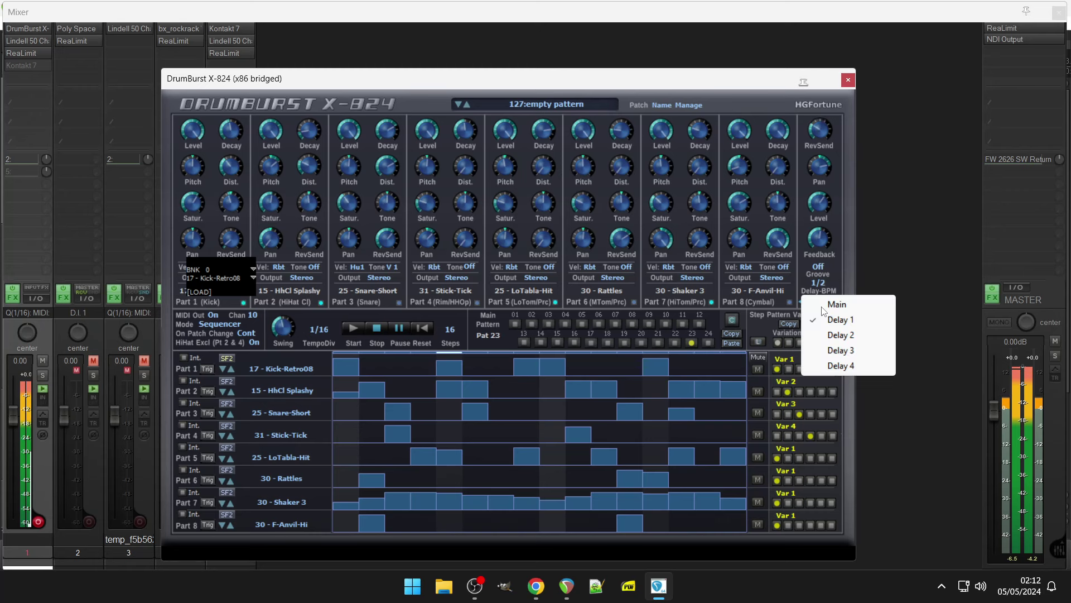
pyautogui.click(826, 303)
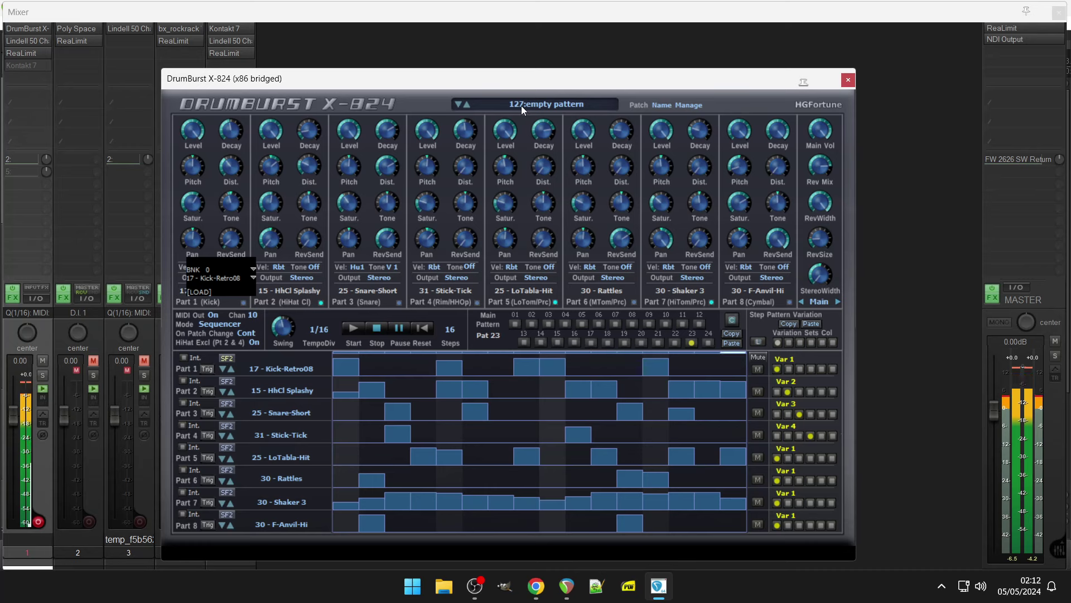
# Step: Audition the preset patches Criminal Comedy (145), Billiard Room and Step On
pyautogui.click(539, 101)
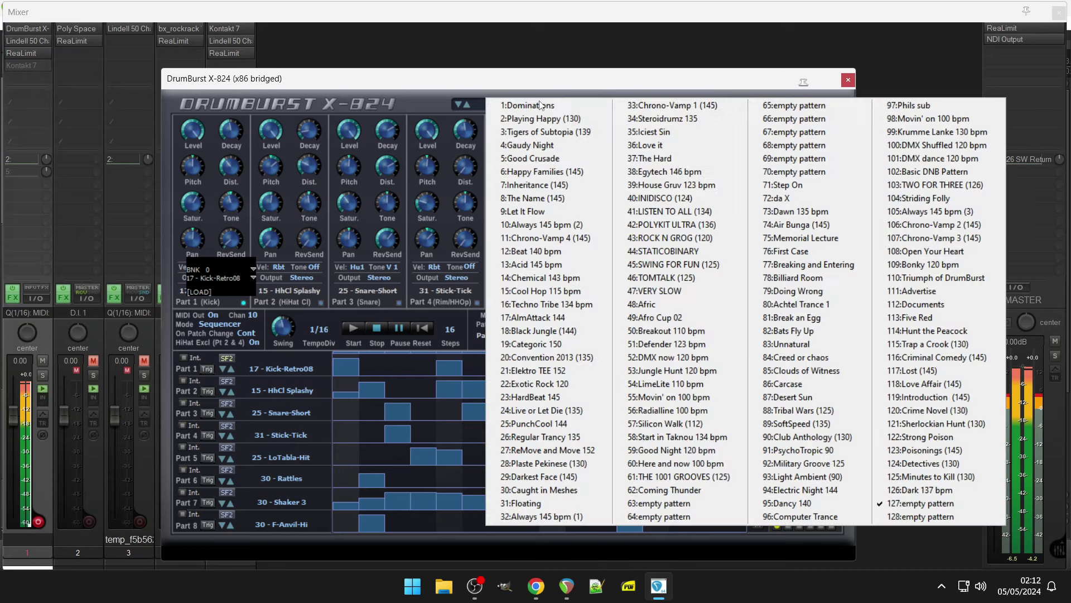
pyautogui.click(897, 358)
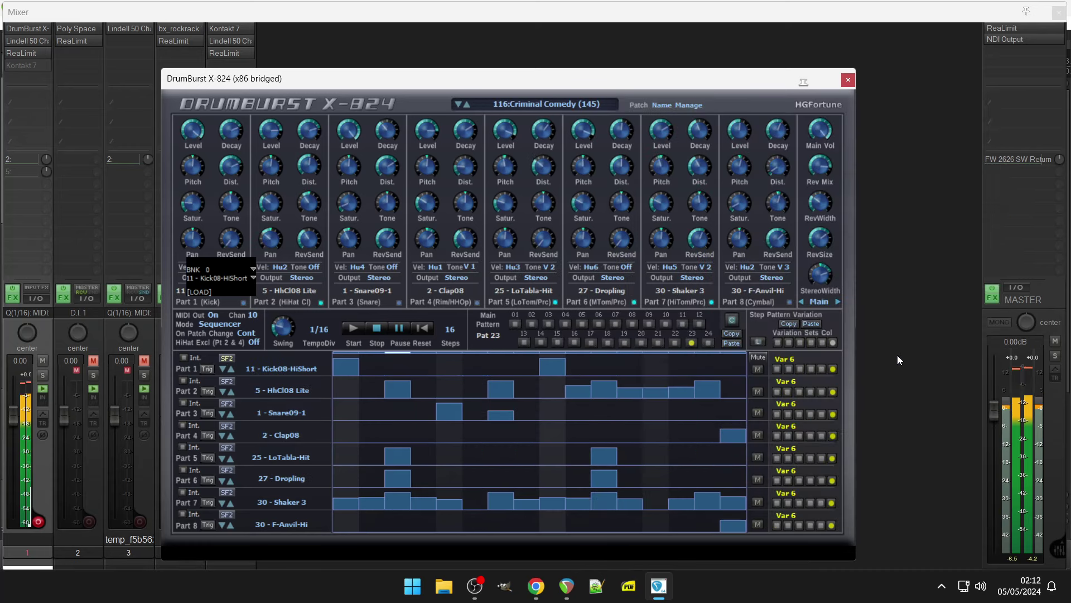
pyautogui.click(579, 101)
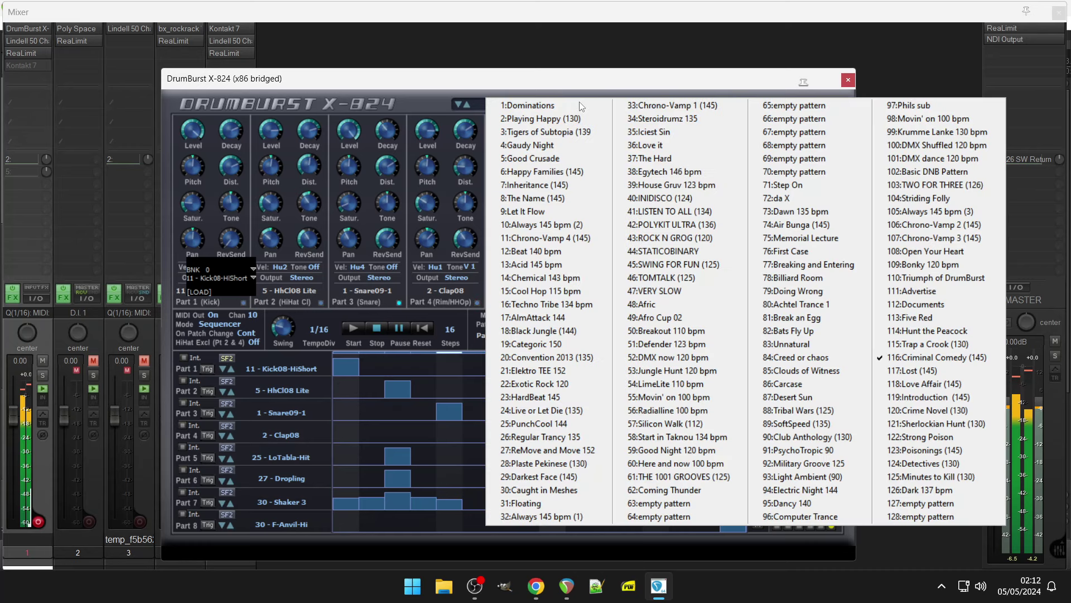
pyautogui.click(789, 278)
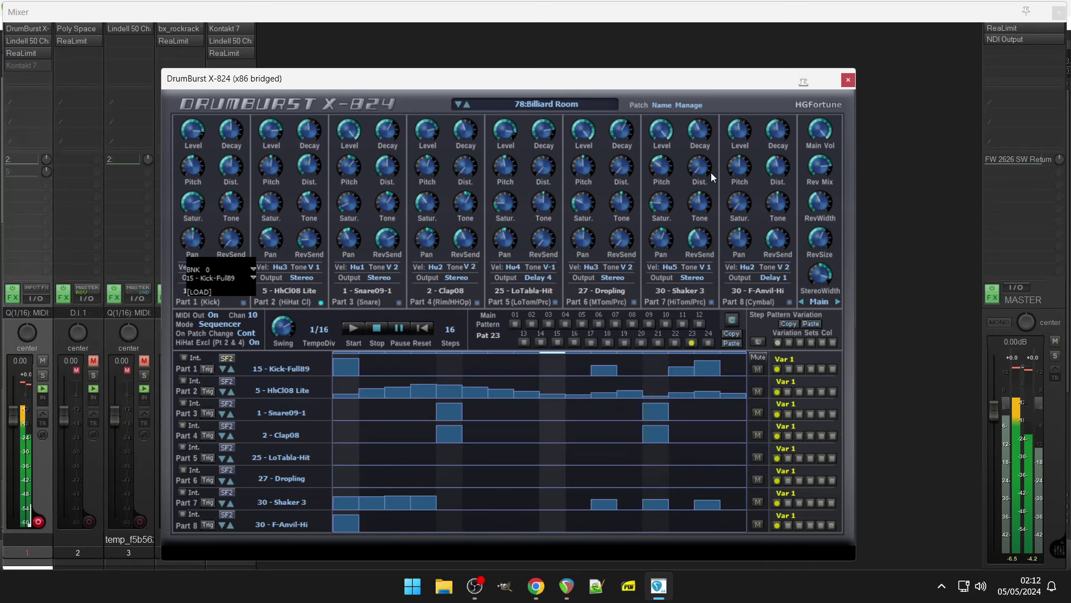
pyautogui.click(560, 101)
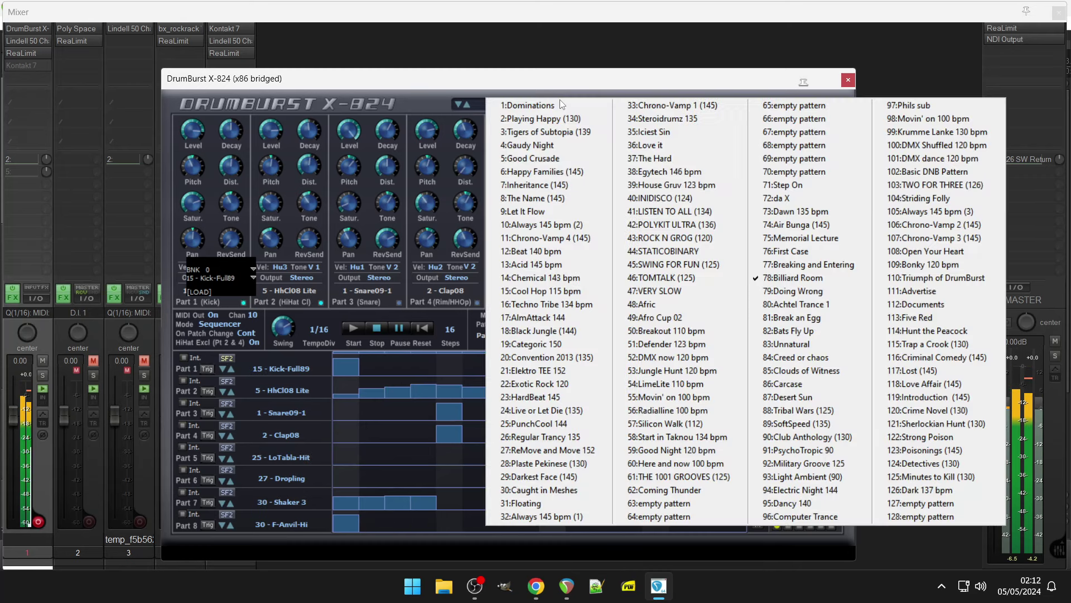
pyautogui.click(797, 189)
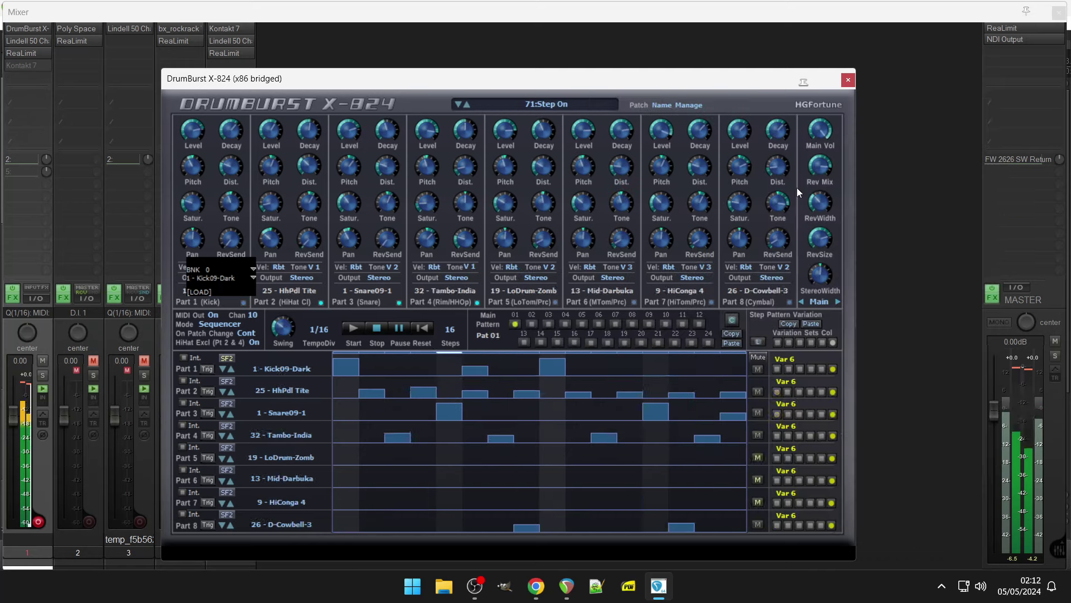
# Step: Audition the patches TOMTALK (125) and Afro Cup 02, and load Convention 2013 (135)
pyautogui.click(546, 108)
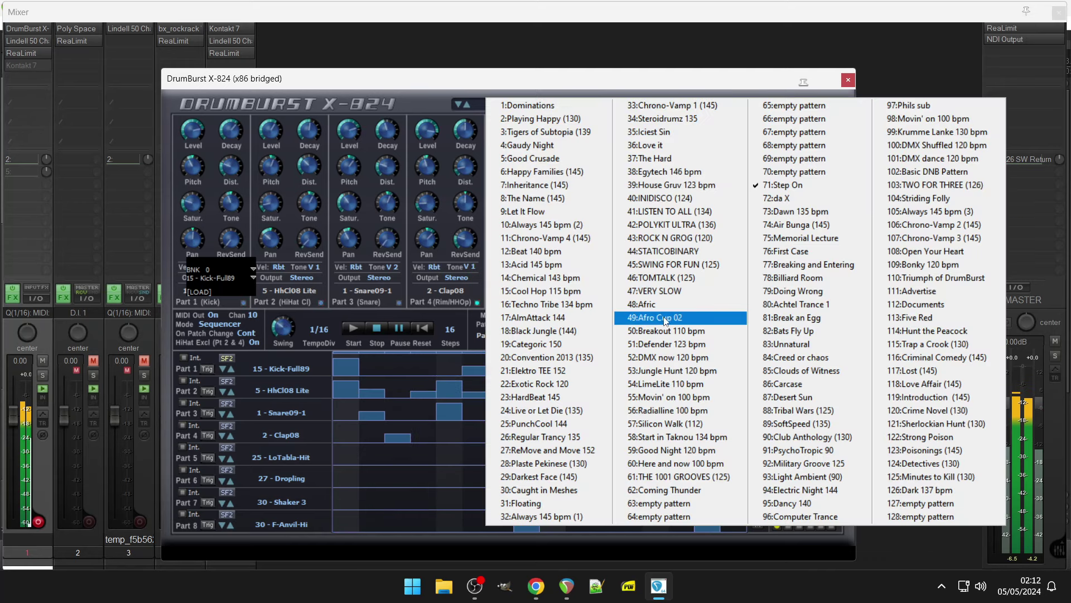
pyautogui.click(660, 281)
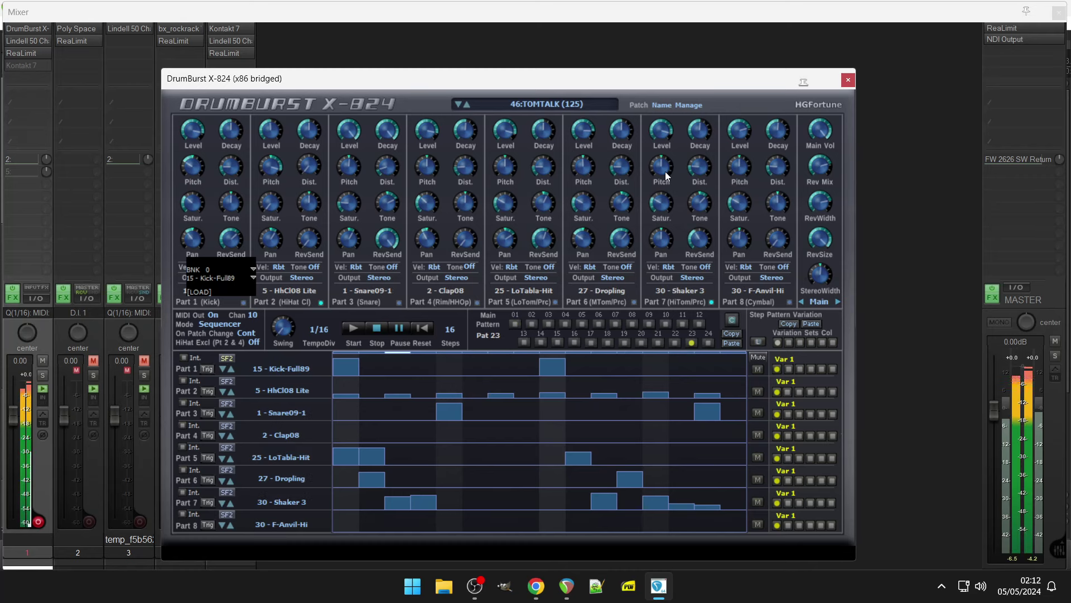
pyautogui.click(575, 105)
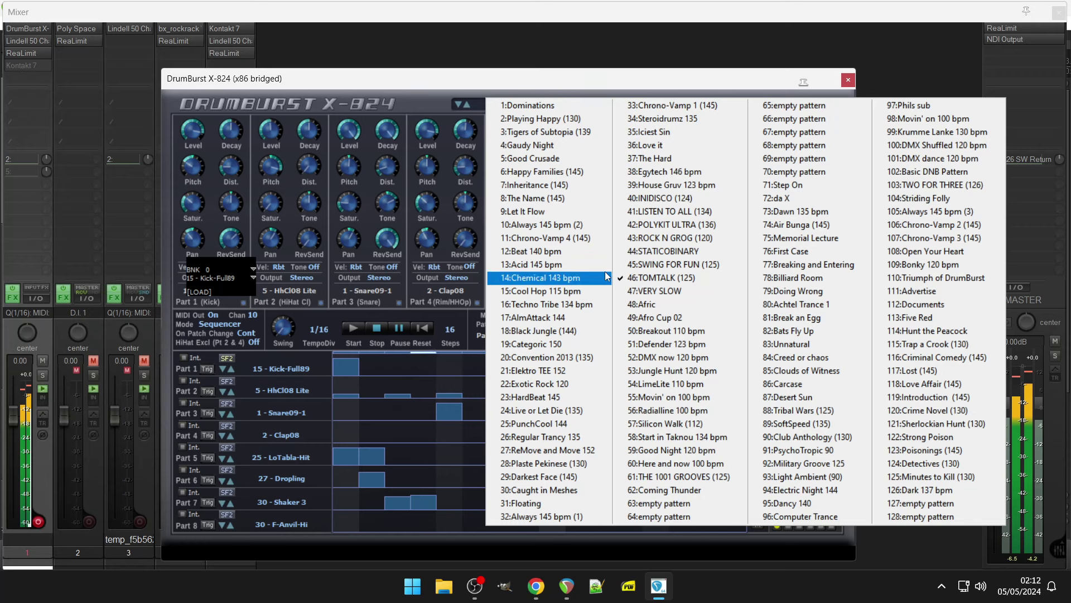
pyautogui.click(682, 317)
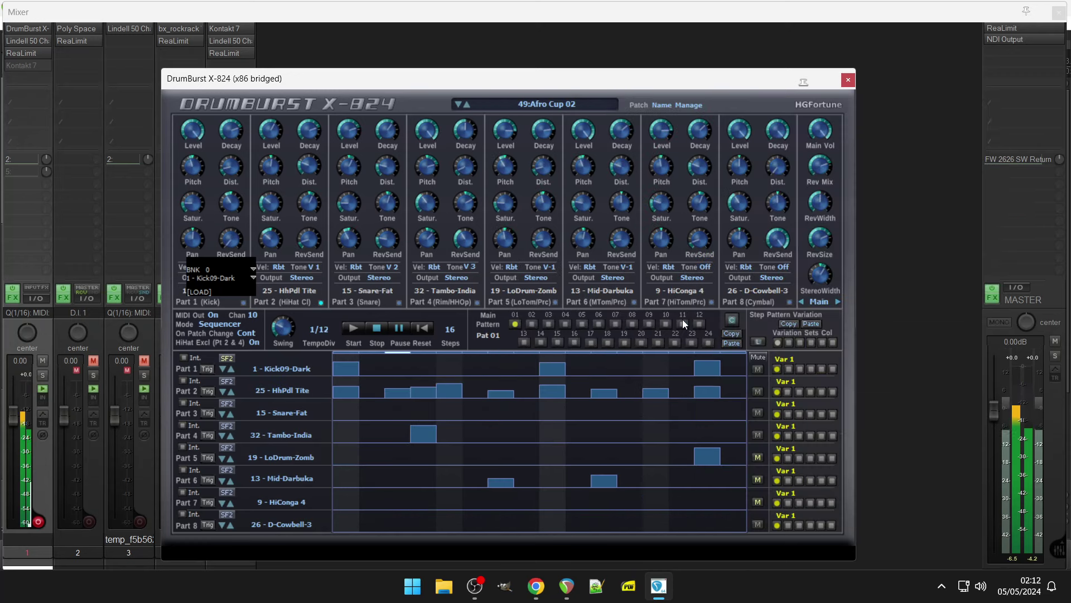
pyautogui.click(531, 107)
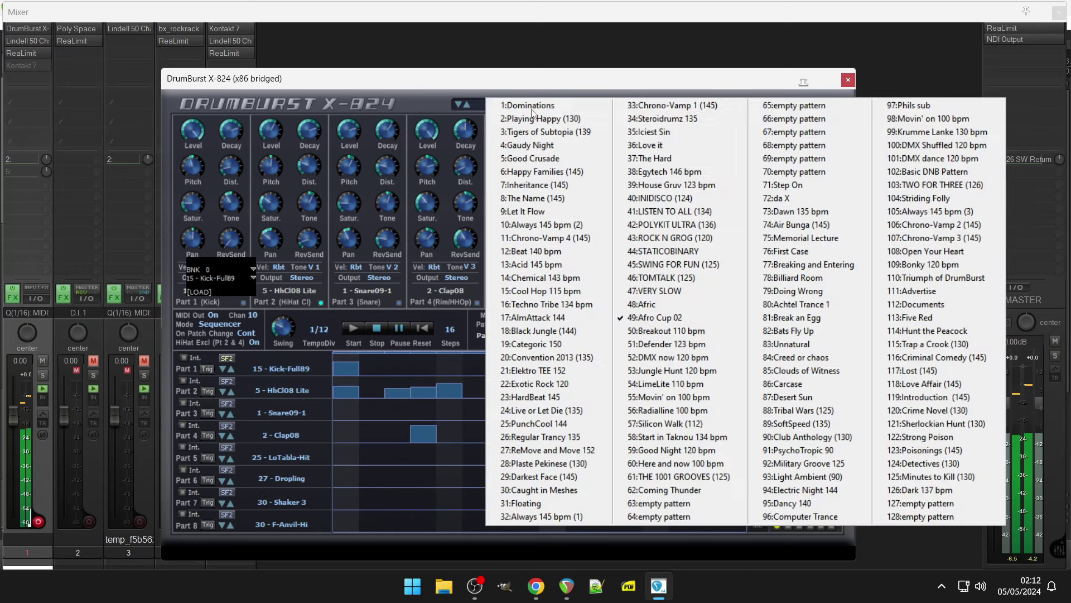
pyautogui.click(520, 355)
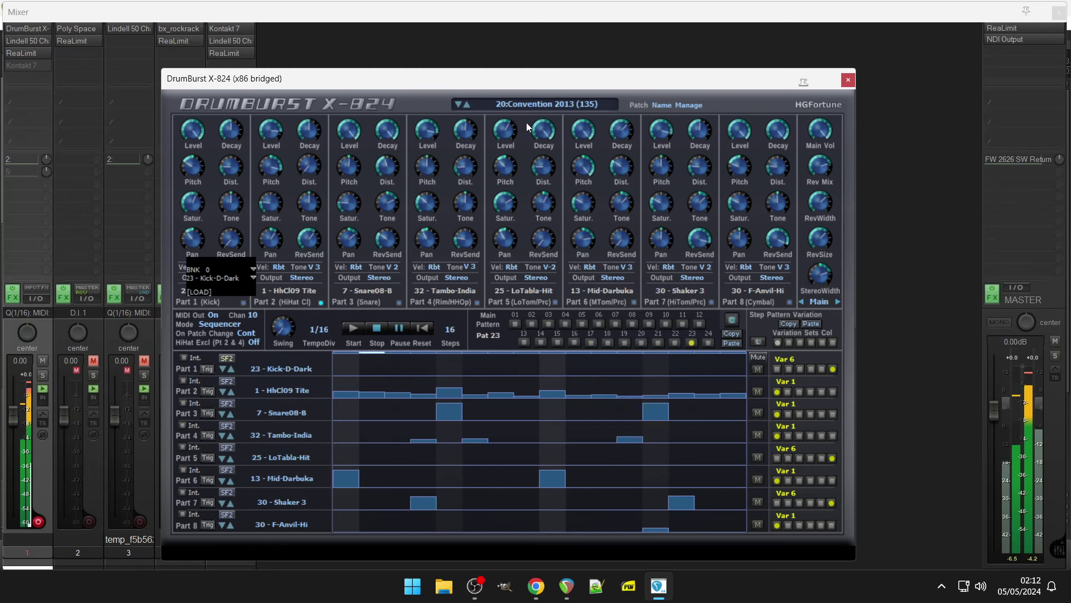
# Step: Add kick hits on steps 2, 10 and 14, a snare hit on step 14 and a full-height Part 5 hit on step 10
pyautogui.moveTo(347, 364); pyautogui.dragTo(383, 362)
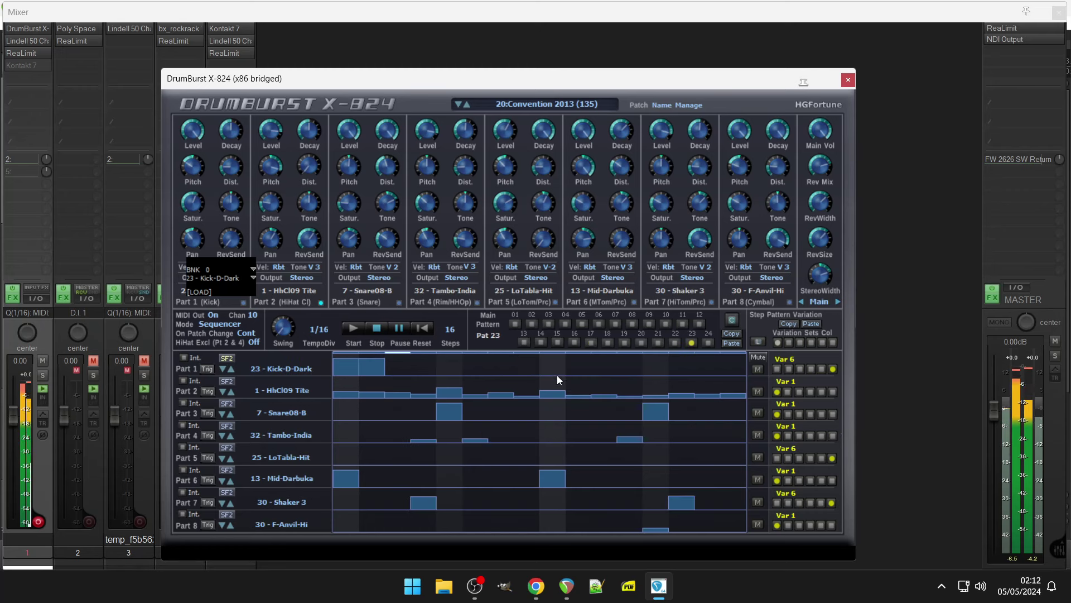
pyautogui.click(580, 366)
pyautogui.click(672, 369)
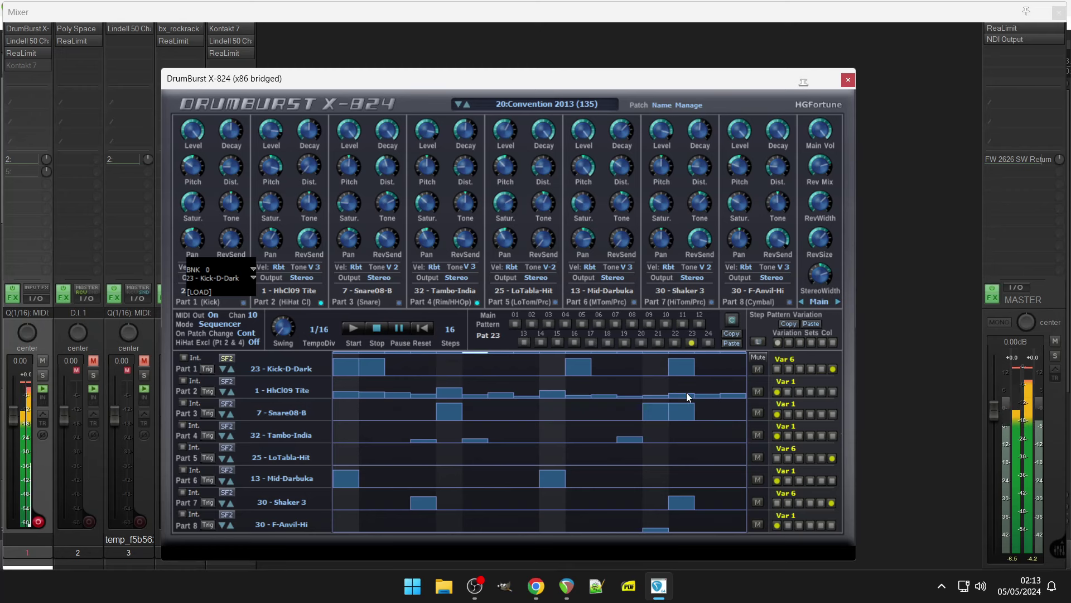
pyautogui.click(589, 457)
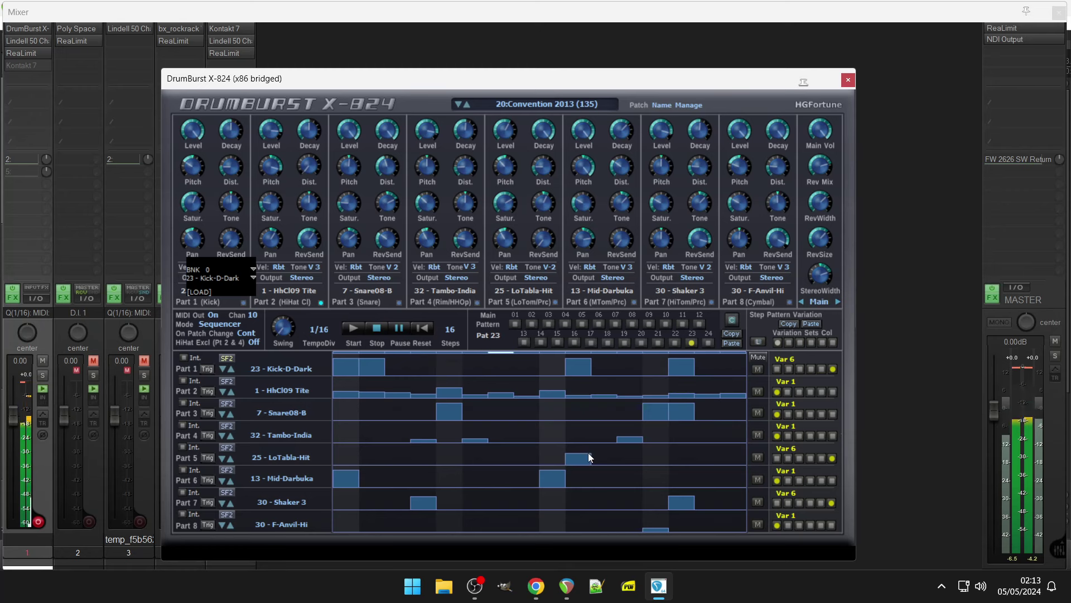
pyautogui.moveTo(588, 453); pyautogui.dragTo(587, 412)
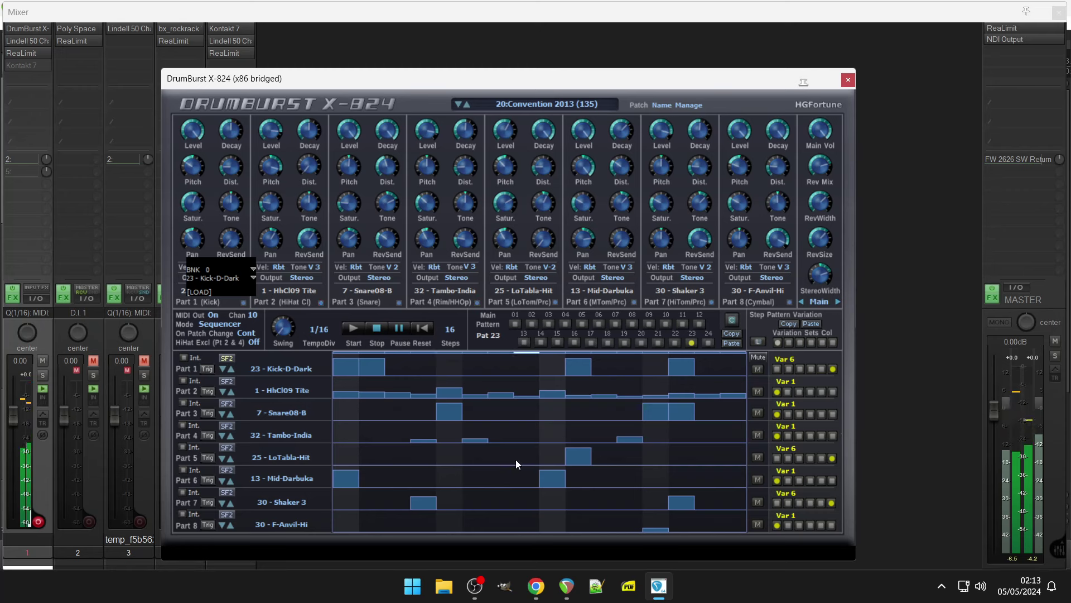
# Step: Add Part 6 hits on steps 3, 11 and 16 and a Part 8 hit on step 2, raising Part 8's step 13 to full height
pyautogui.click(608, 478)
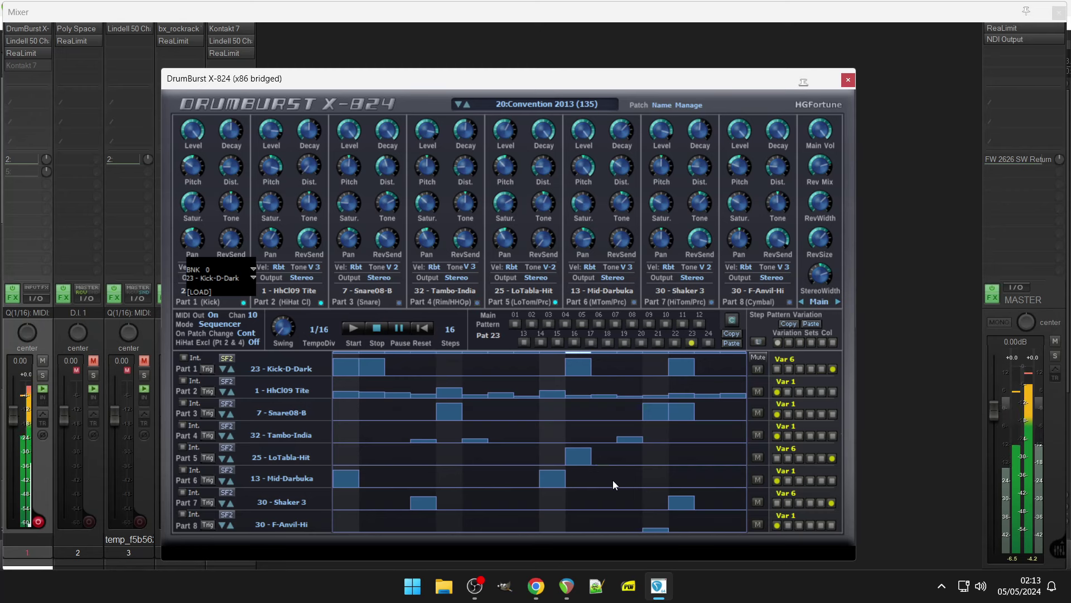
pyautogui.click(733, 475)
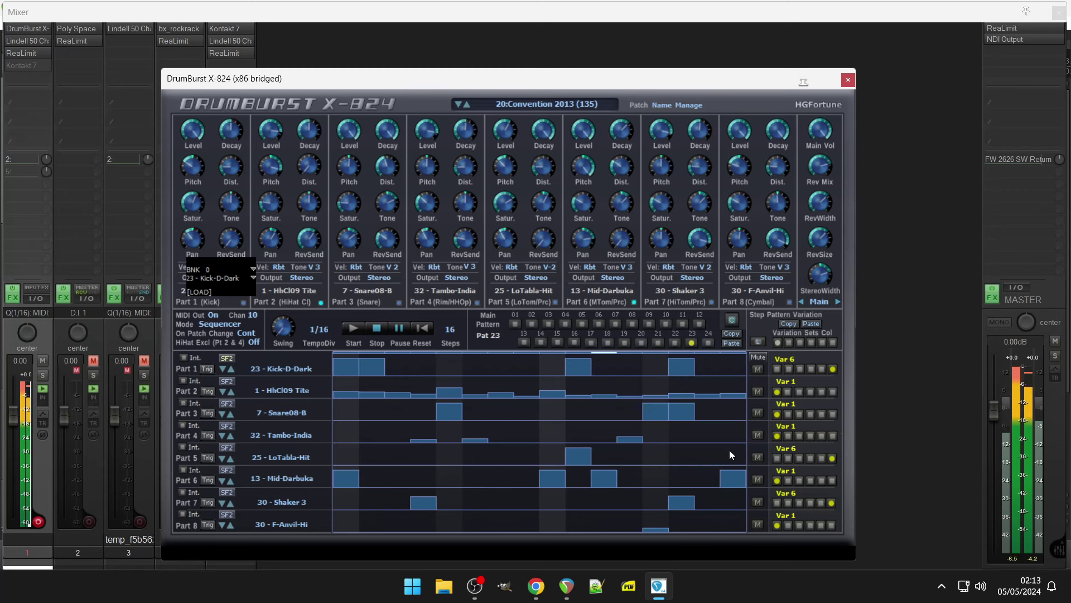
pyautogui.click(394, 481)
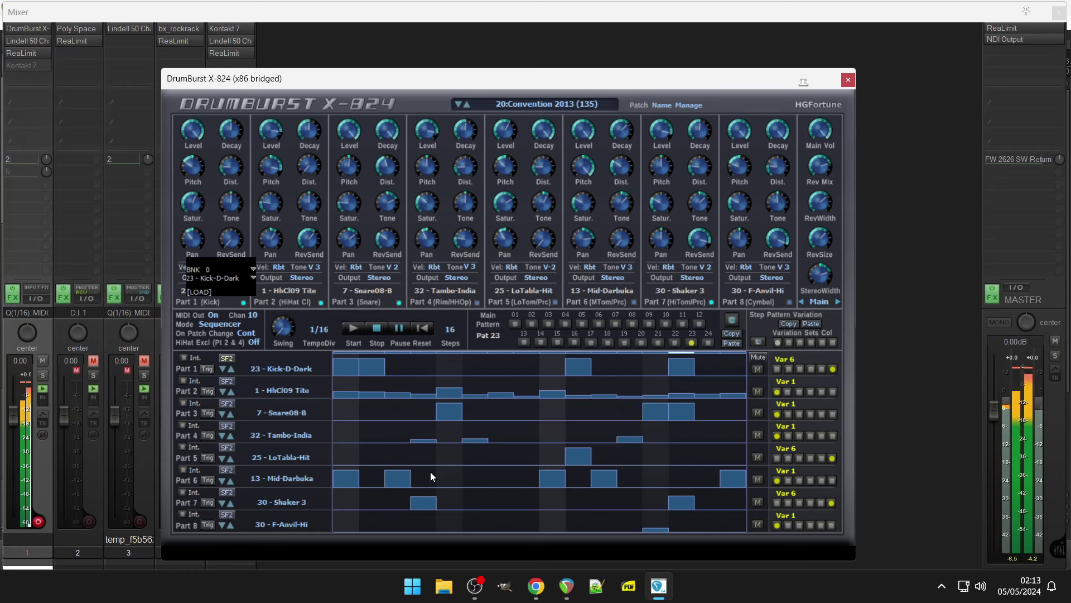
pyautogui.click(369, 523)
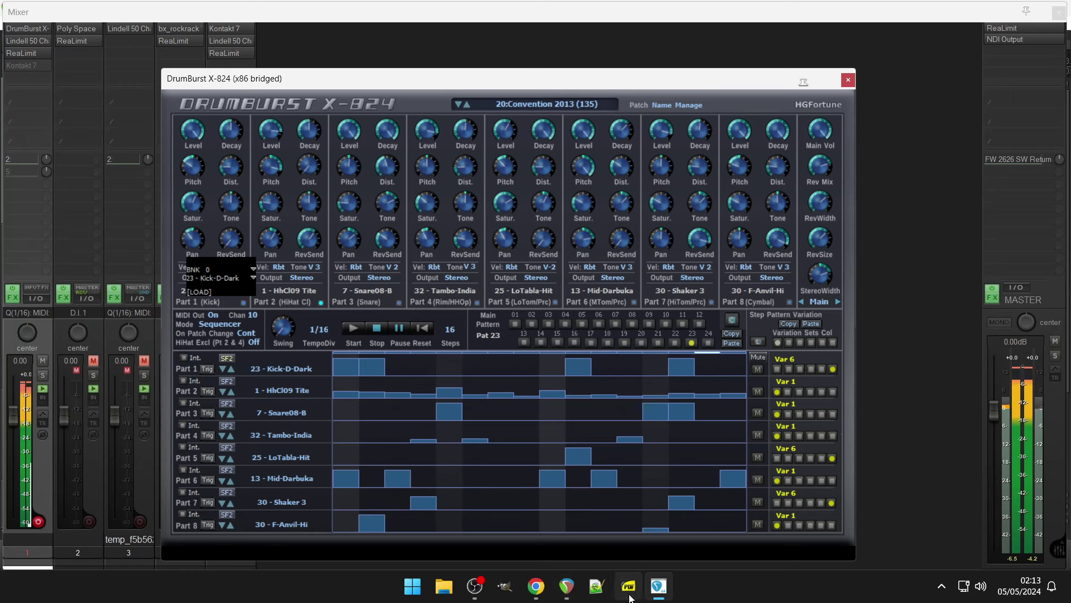
pyautogui.moveTo(660, 507); pyautogui.dragTo(651, 469)
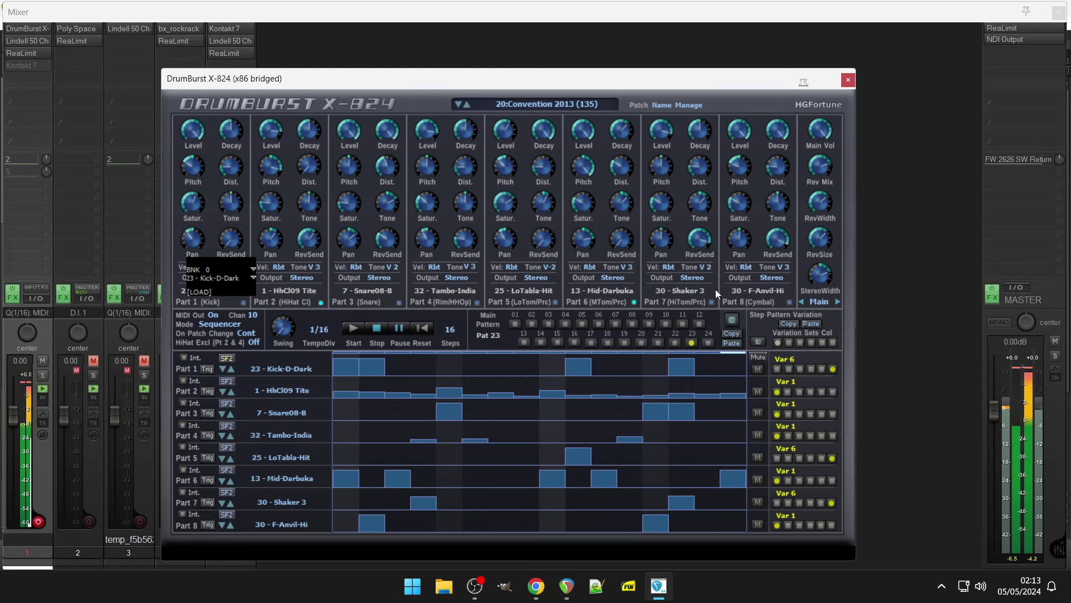
# Step: Try AsiaBell, Jungle FX, F-Whippy, Scrape, Triangle and VaniBell FX as the Part 8 sound
pyautogui.click(300, 522)
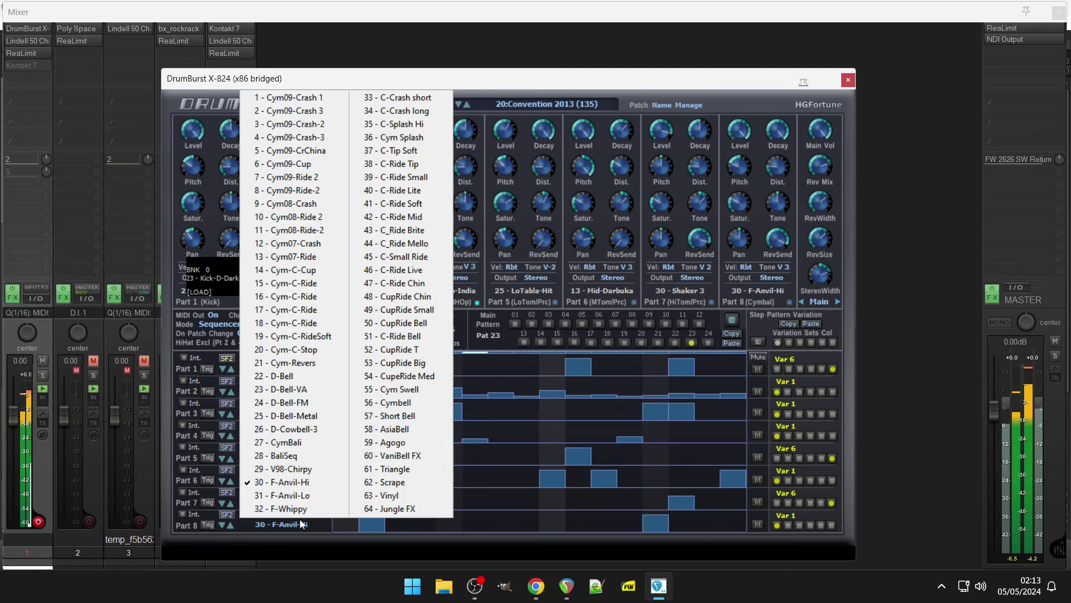
pyautogui.click(394, 423)
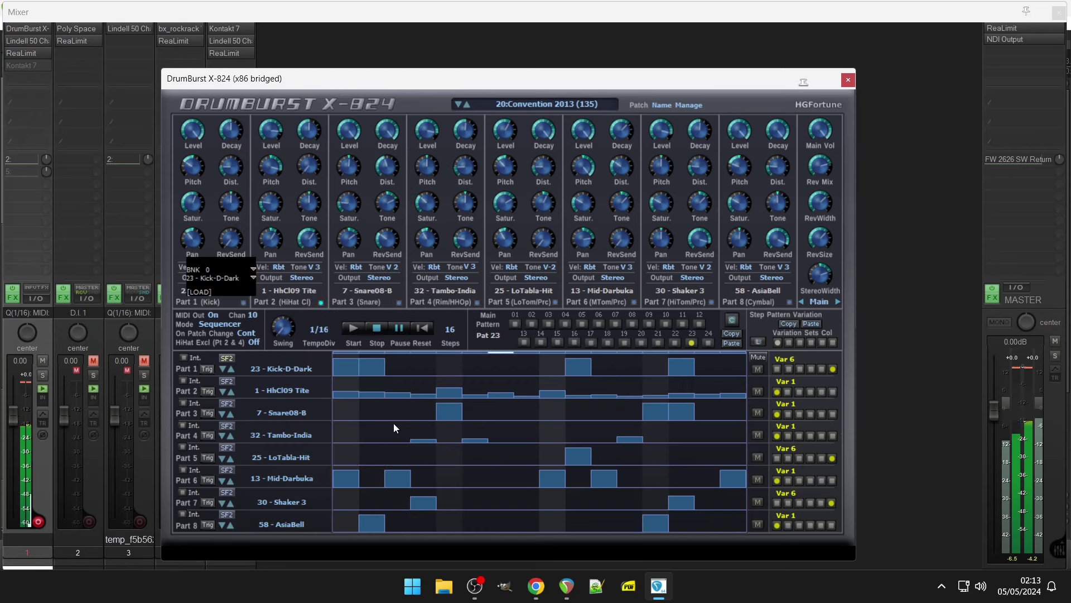
pyautogui.click(294, 526)
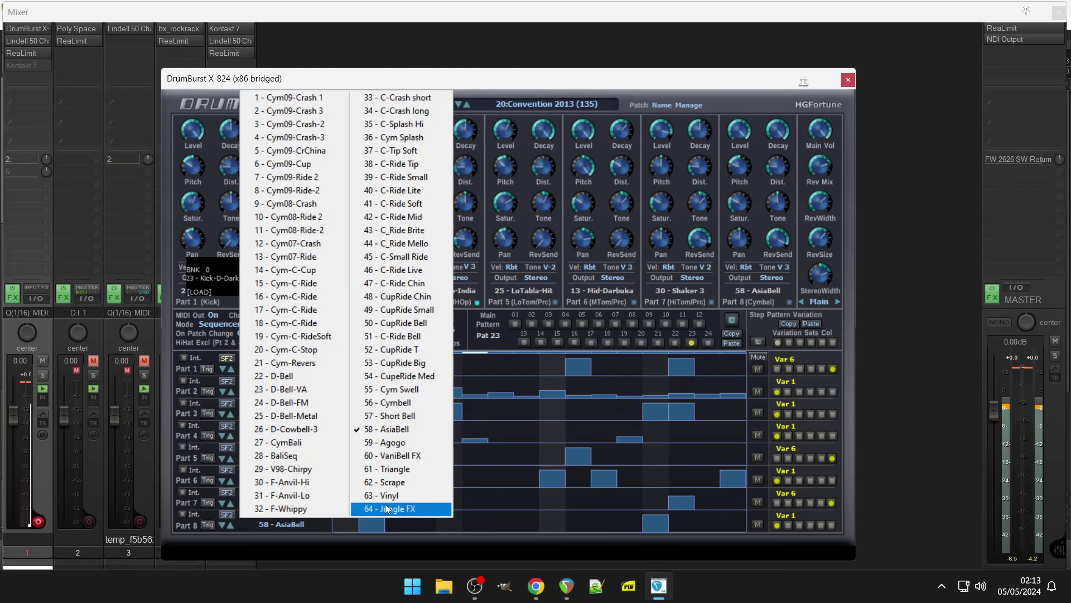
pyautogui.click(385, 506)
pyautogui.click(301, 525)
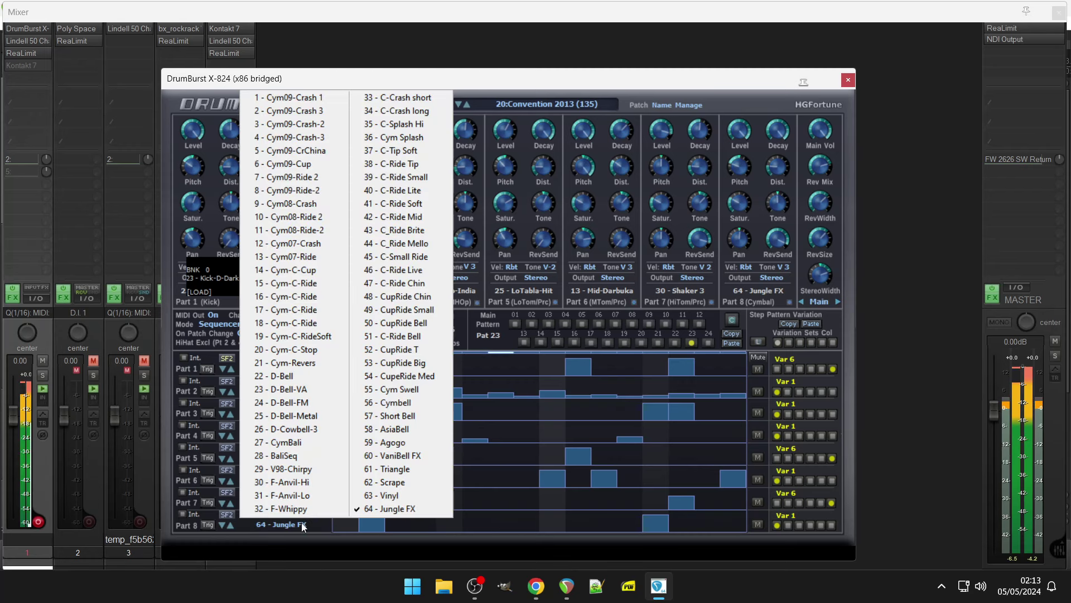
pyautogui.click(297, 509)
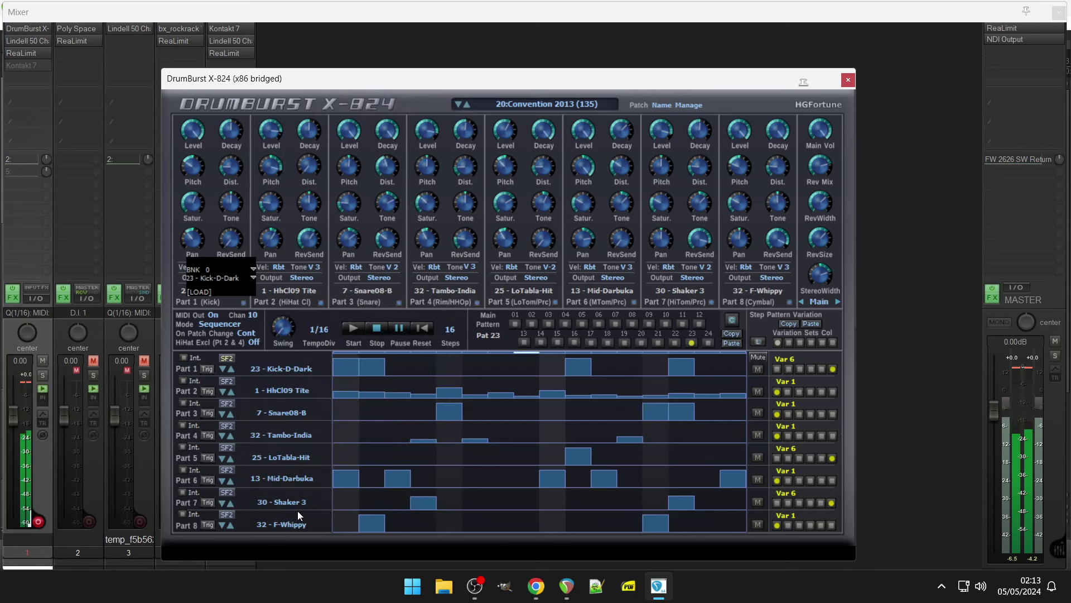
pyautogui.click(297, 525)
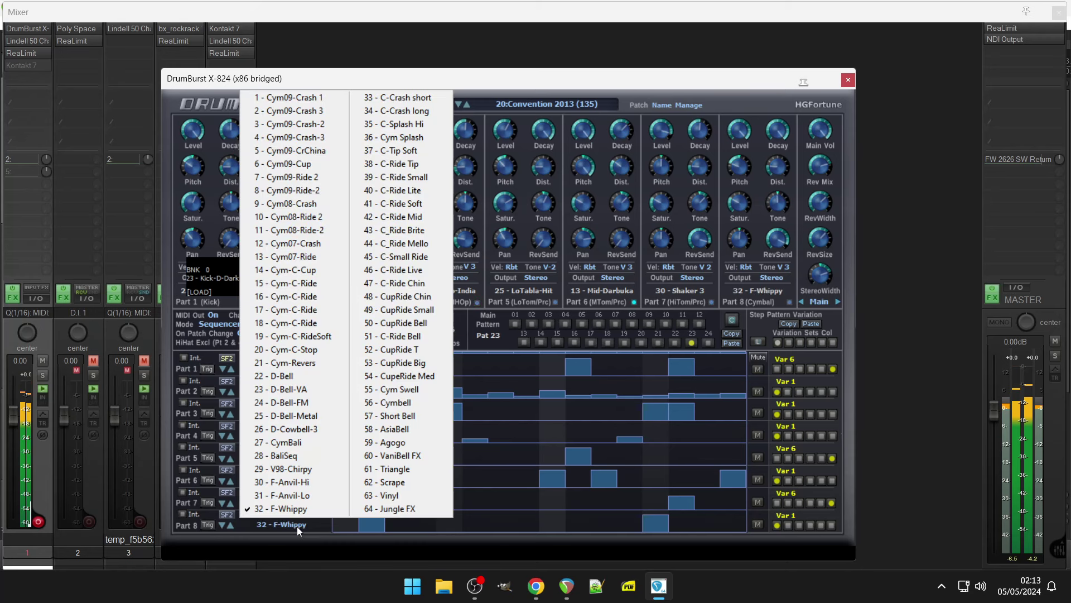
pyautogui.click(368, 483)
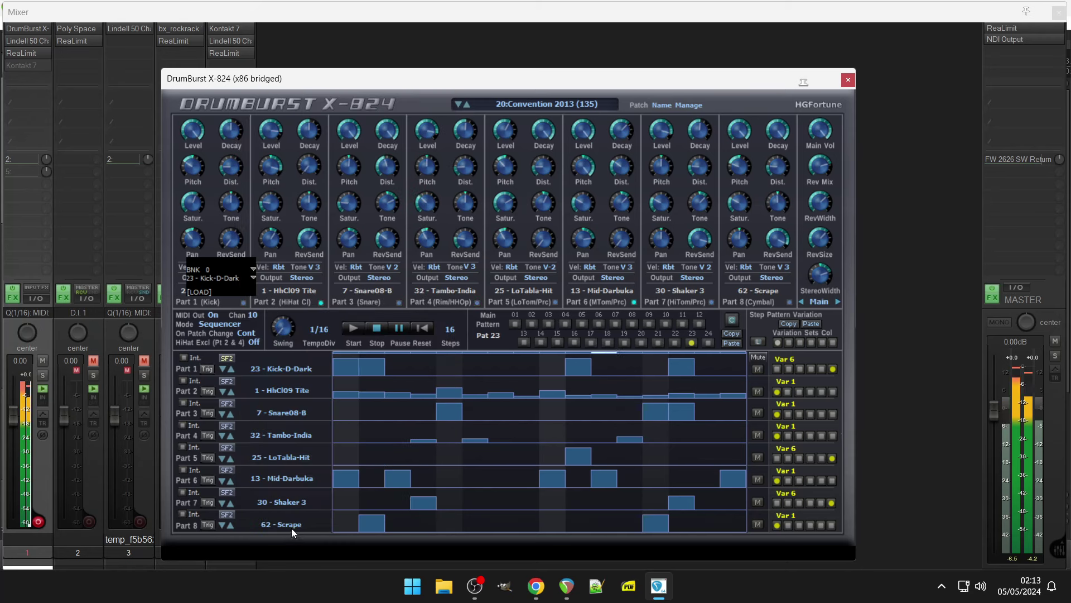
pyautogui.click(291, 527)
pyautogui.click(385, 472)
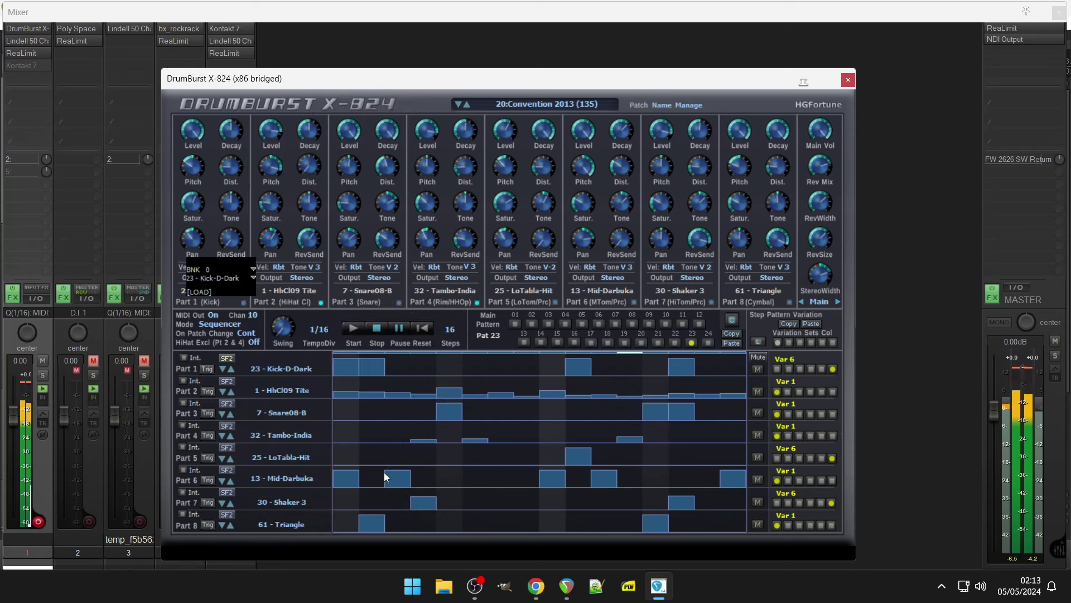
pyautogui.click(301, 524)
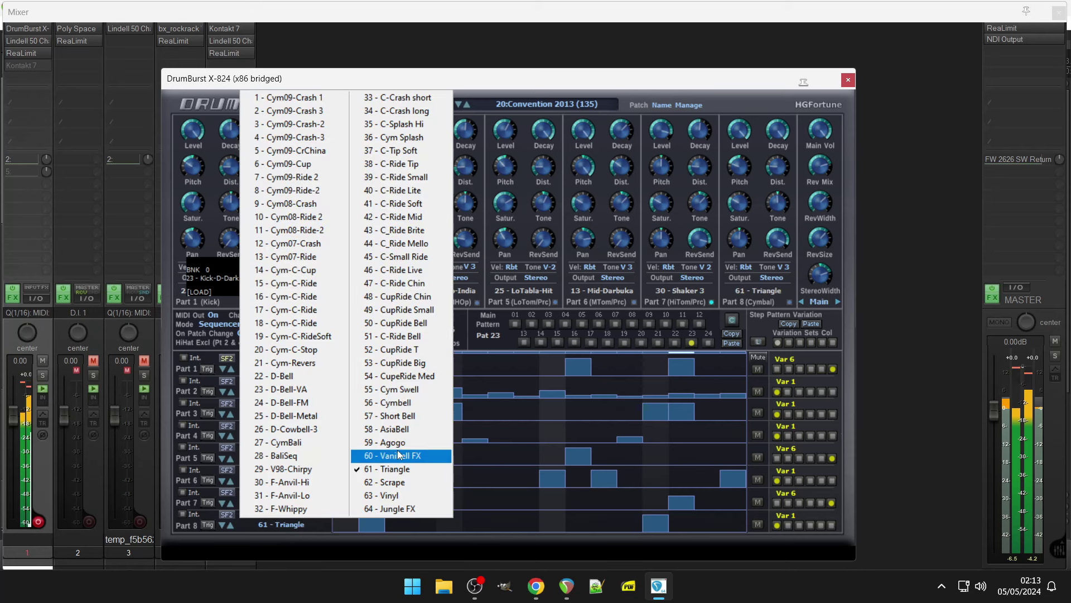
pyautogui.click(397, 456)
# Step: Set the Part 8 sound to D-Bell-Metal and the Part 1 kick sound to Kick-E-Grumpy
pyautogui.click(296, 525)
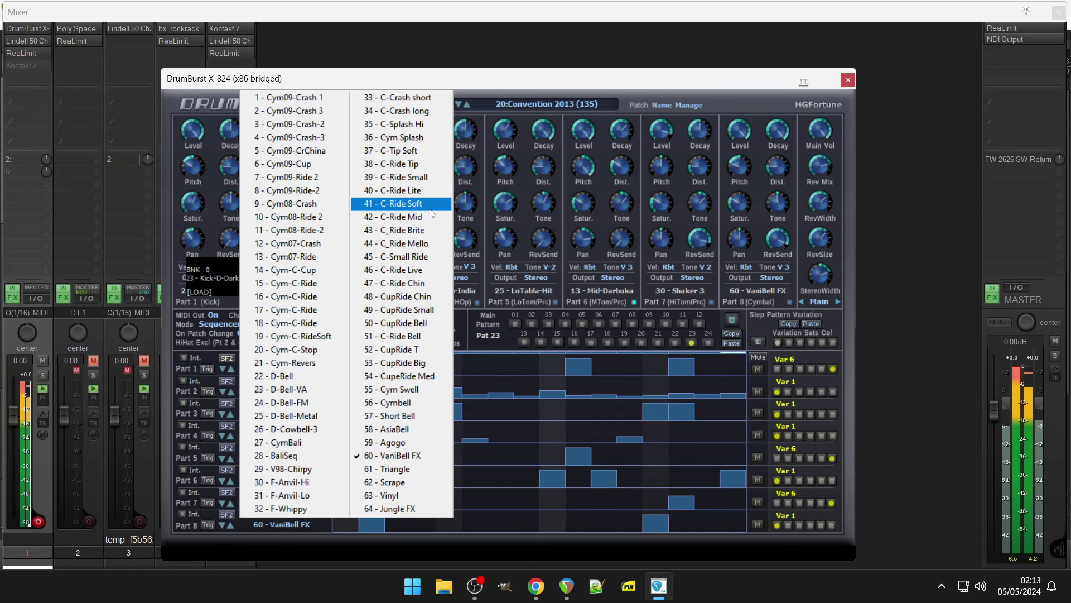
pyautogui.click(299, 417)
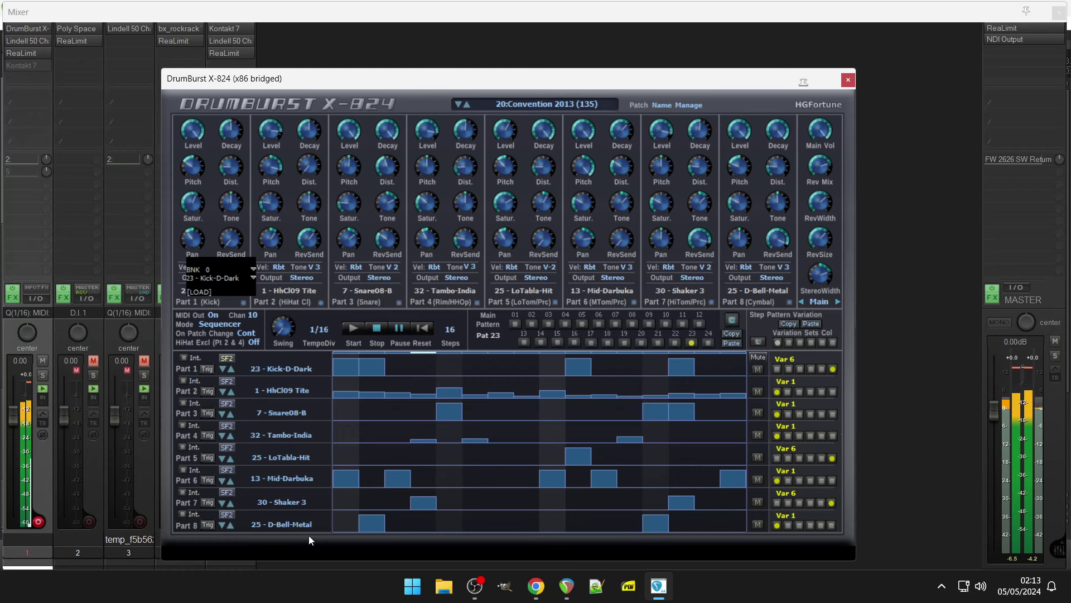
pyautogui.click(283, 369)
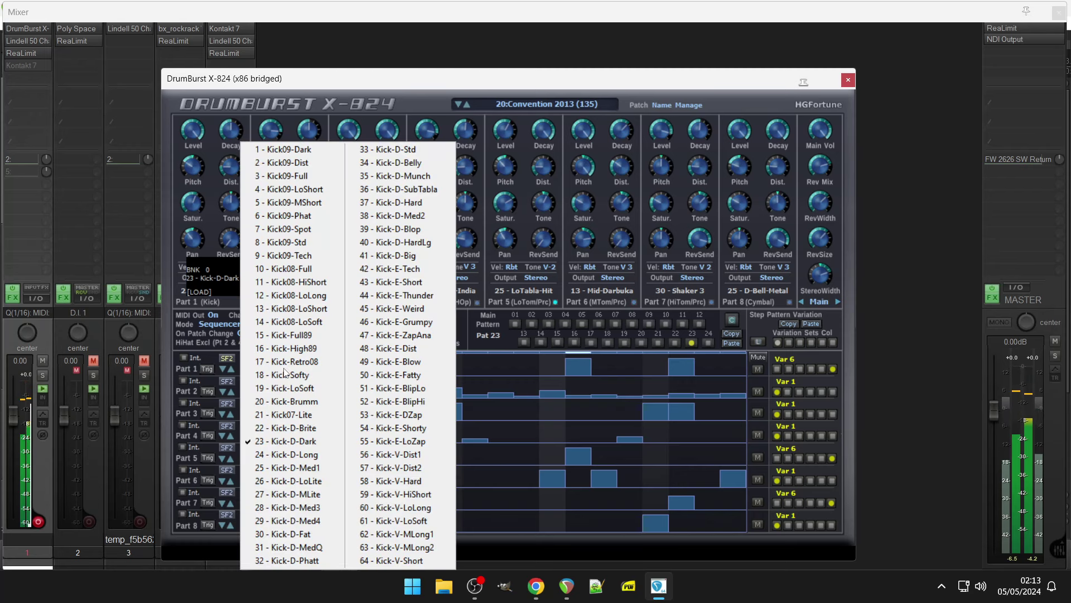
pyautogui.click(391, 323)
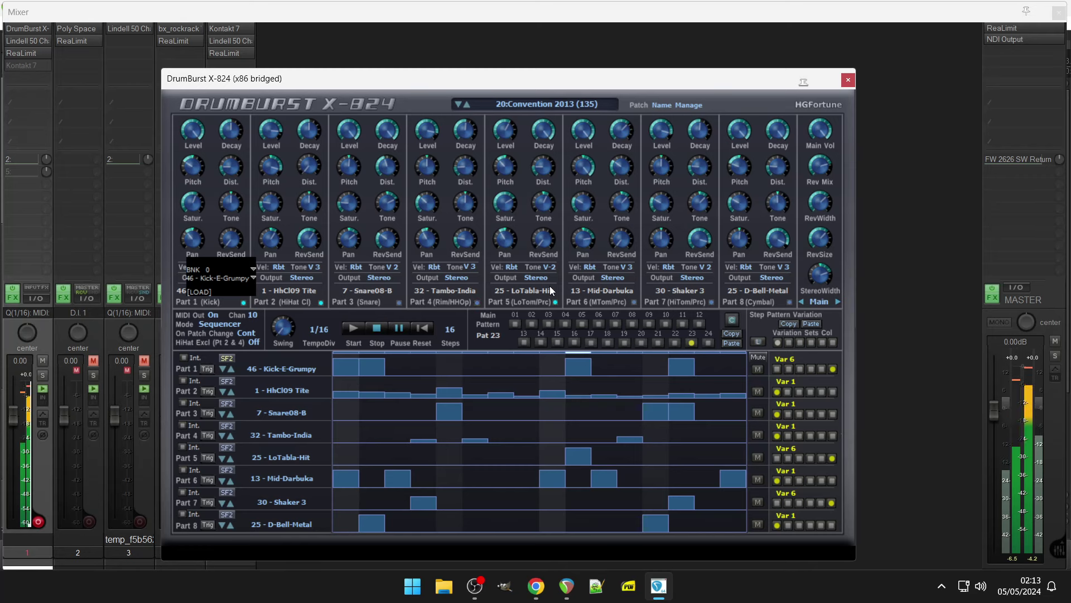
# Step: Load the preset patch 8:The Name (145), followed by 22:Exotic Rock 120
pyautogui.click(511, 106)
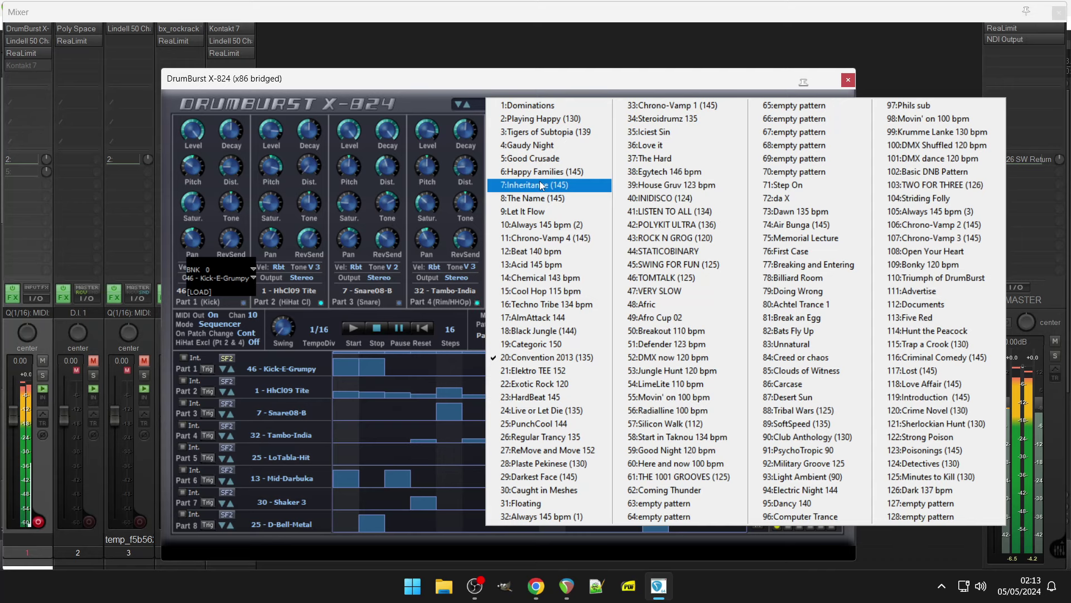
pyautogui.click(540, 195)
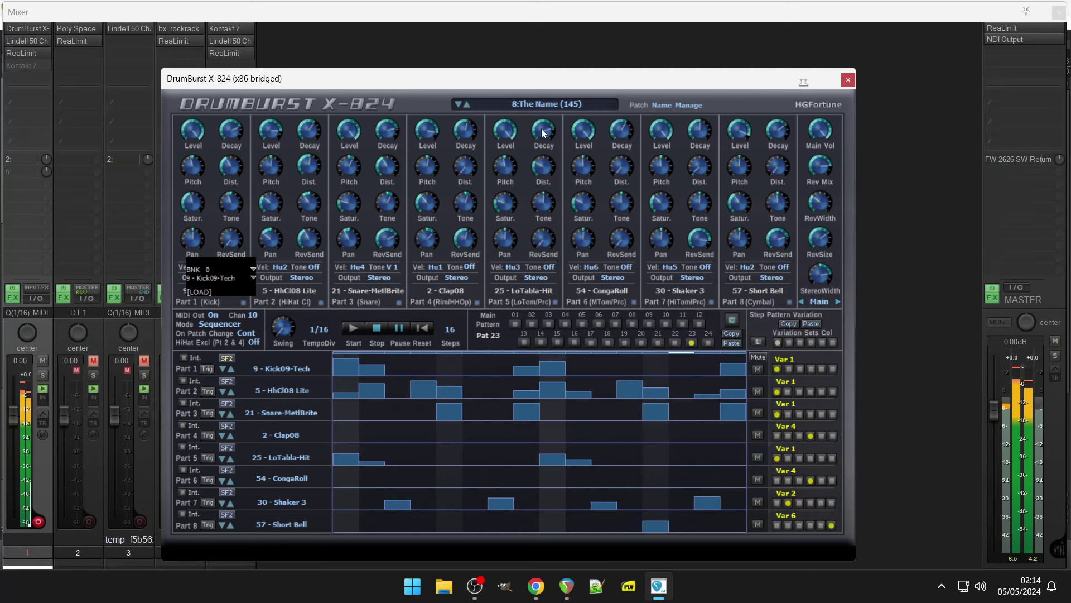
pyautogui.click(543, 104)
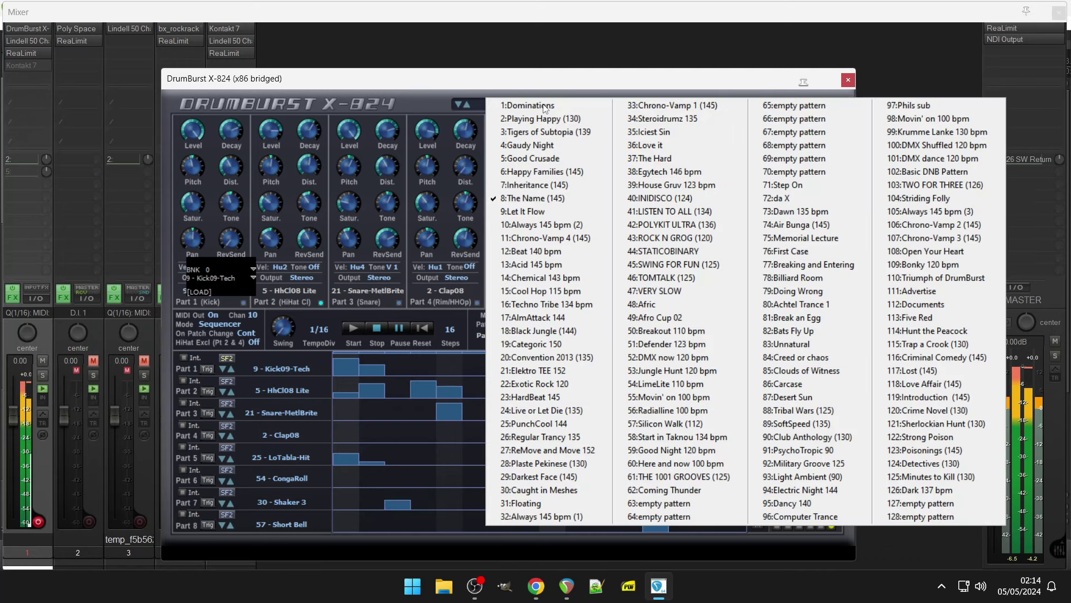
pyautogui.click(583, 389)
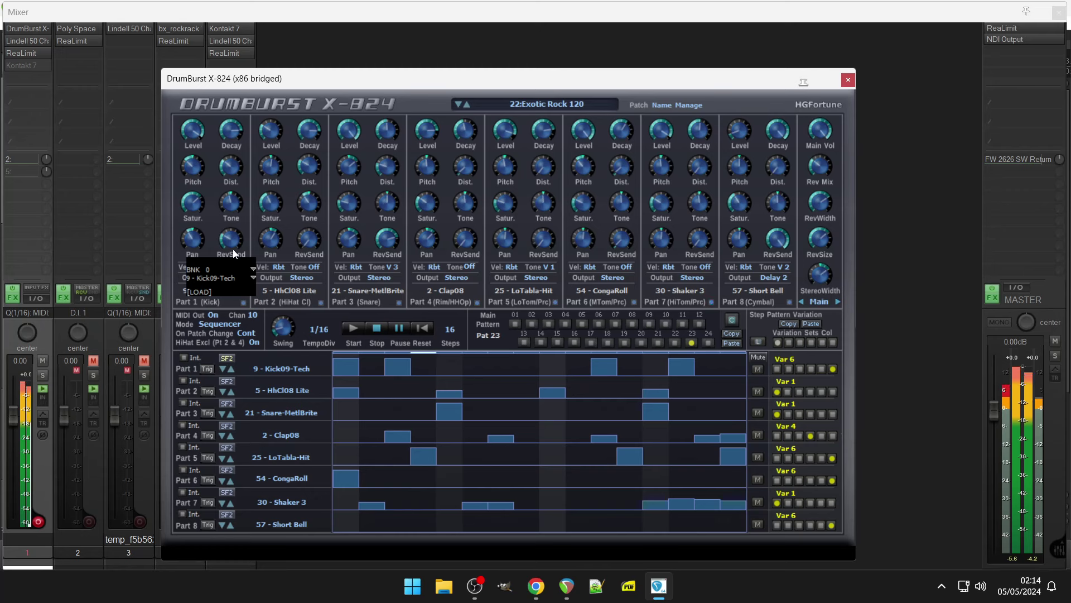
# Step: Lower track 1's volume to -inf dB and unmute its send to track 5
pyautogui.moveTo(12, 414); pyautogui.dragTo(17, 534)
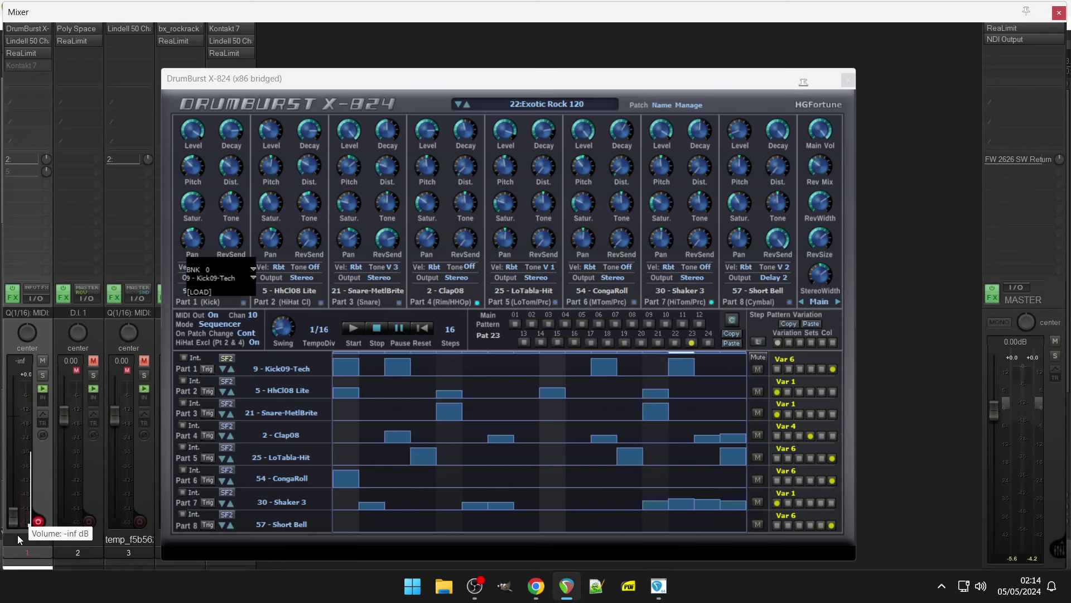
pyautogui.rightClick(28, 172)
pyautogui.click(47, 201)
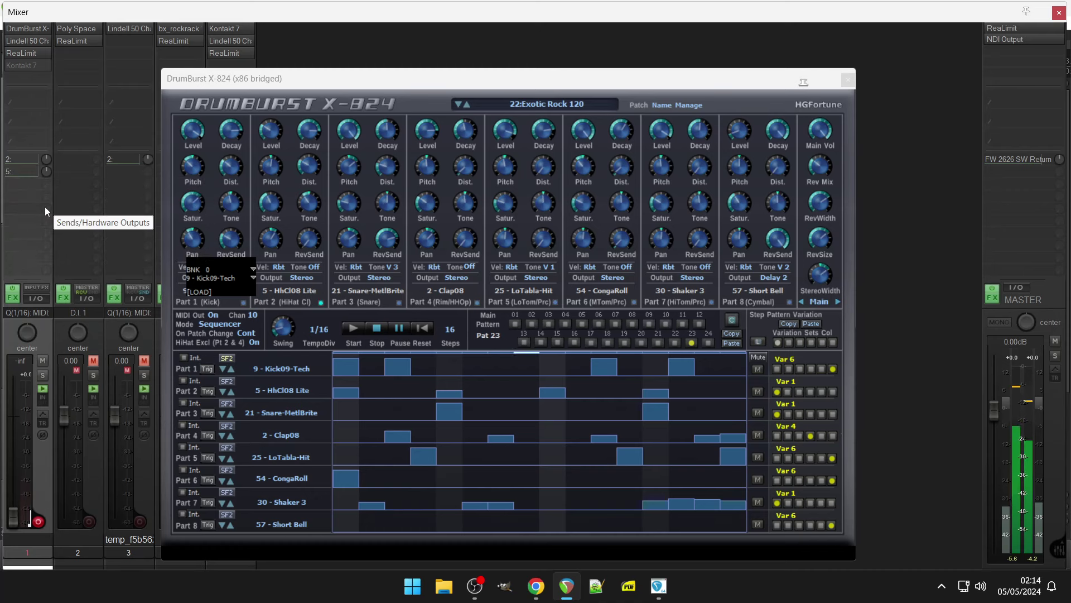
# Step: Open track 5's Kontakt 7 in place of the DrumBurst X-824 window and show the DS drum kit's mixer page
pyautogui.click(240, 28)
pyautogui.moveTo(652, 3); pyautogui.dragTo(772, 6)
pyautogui.click(848, 80)
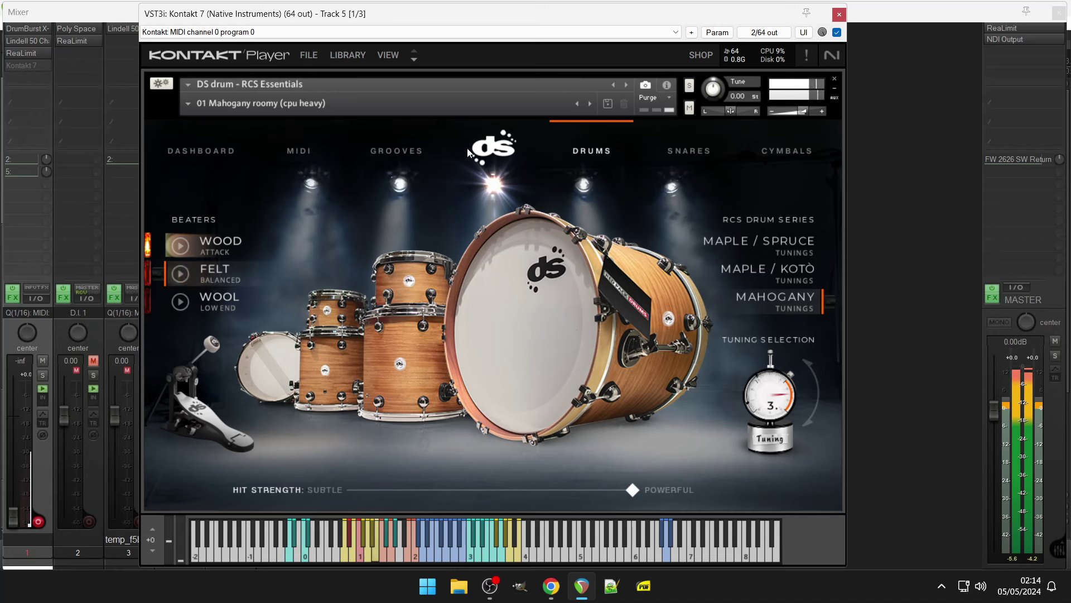
pyautogui.click(487, 157)
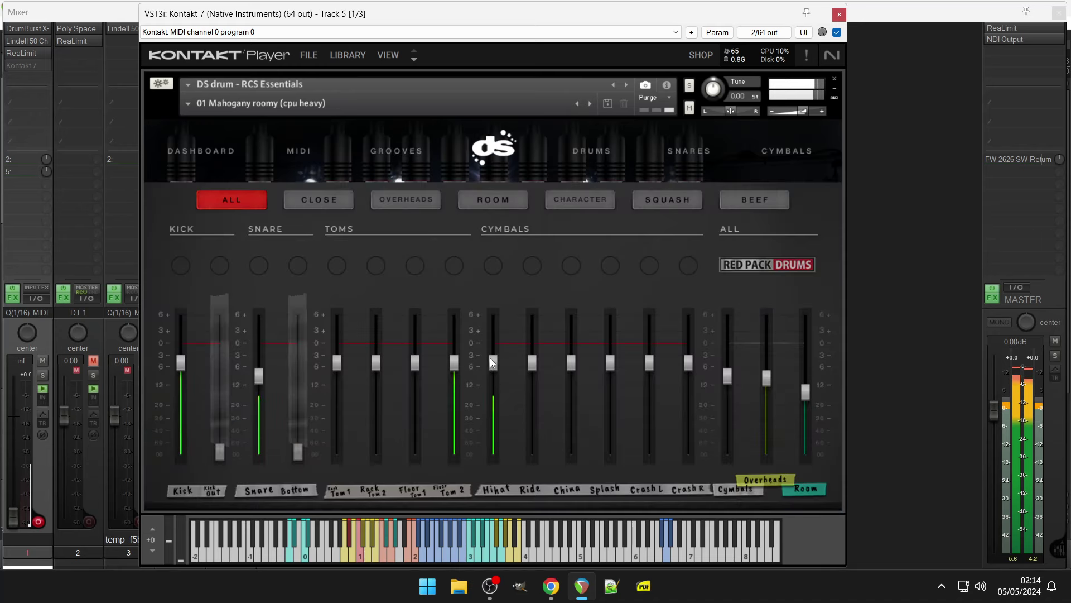
# Step: Raise the kit mixer's Hihat, Floor Tom 2, Snare and Kick levels to around 0 dB and close Kontakt 7
pyautogui.moveTo(490, 357); pyautogui.dragTo(452, 341)
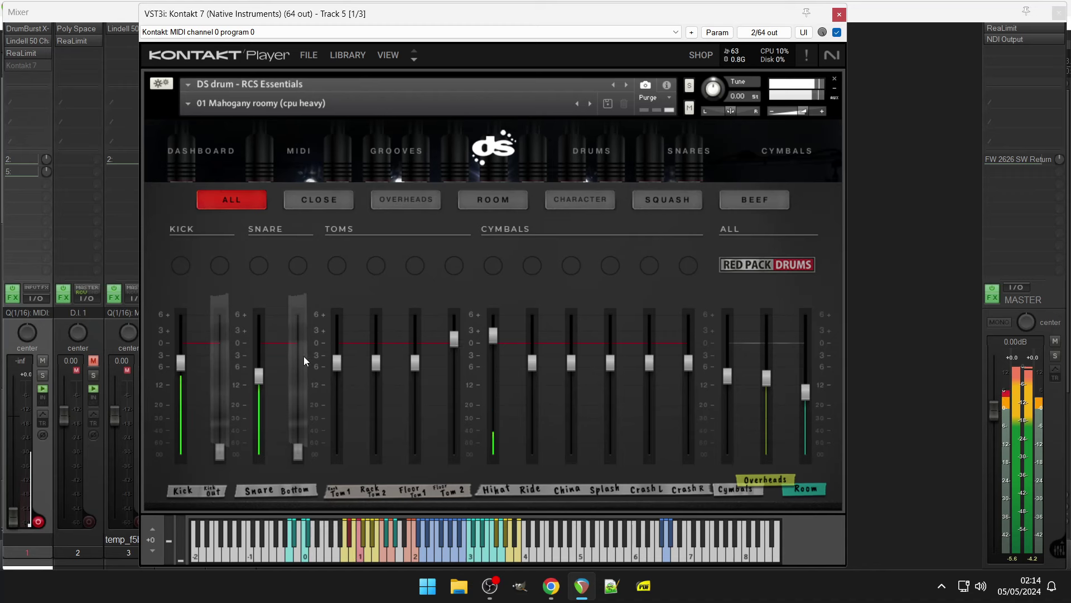
pyautogui.moveTo(263, 380); pyautogui.dragTo(256, 349)
pyautogui.moveTo(177, 362); pyautogui.dragTo(177, 343)
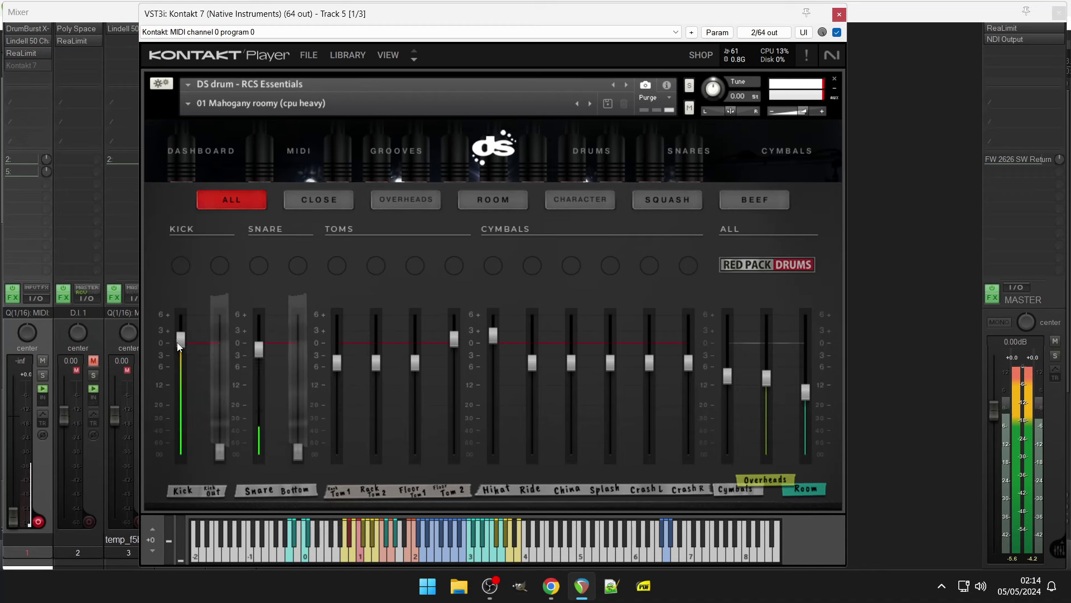
pyautogui.click(838, 14)
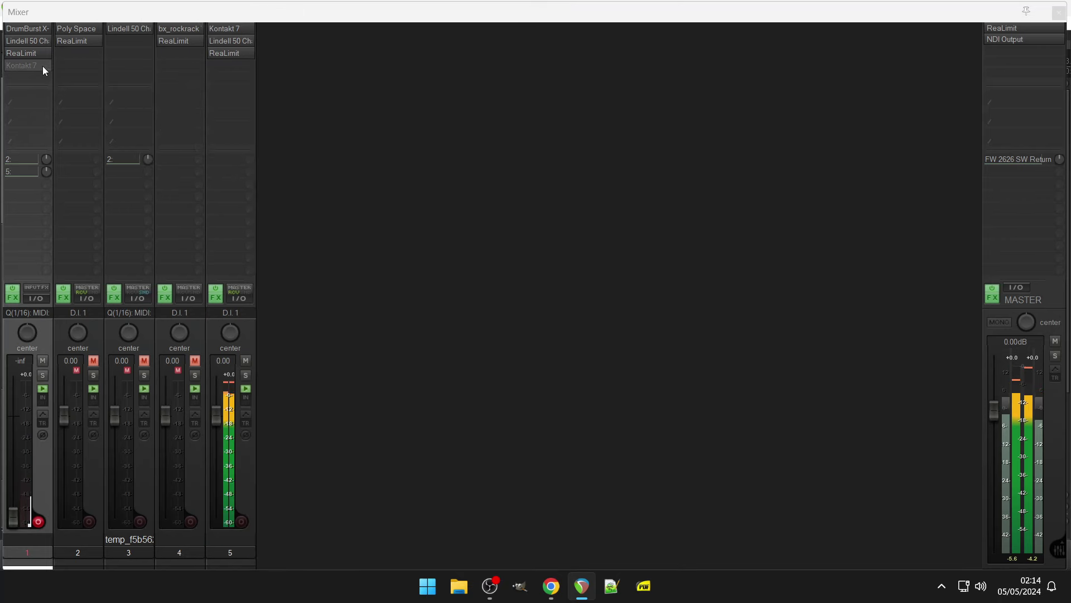
# Step: Reopen DrumBurst X-824 from track 1's plugin chain and shift its window slightly within the mixer
pyautogui.click(35, 42)
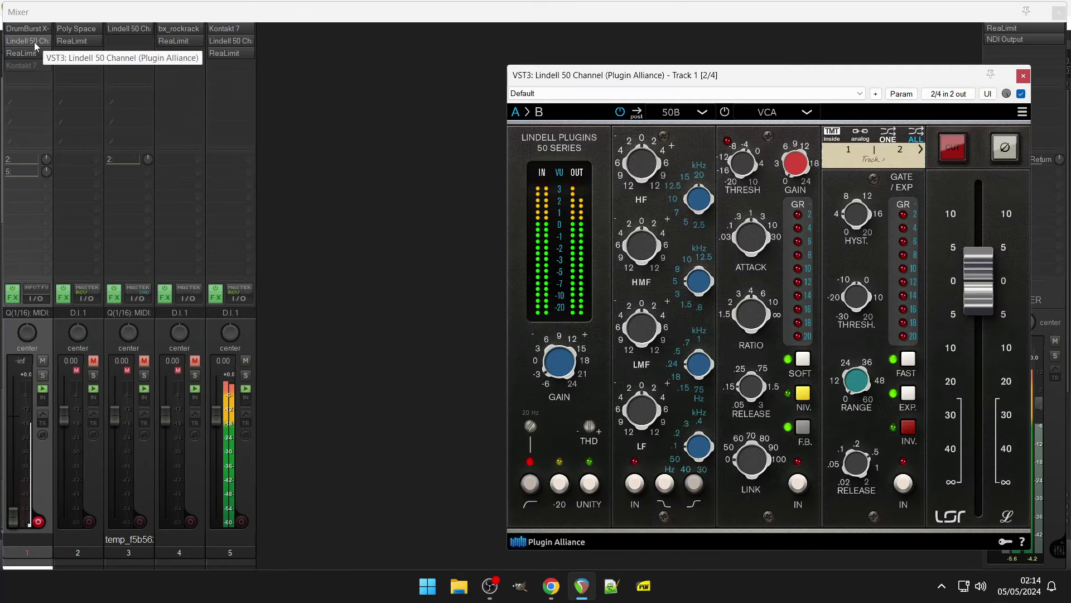
pyautogui.click(34, 42)
pyautogui.click(32, 32)
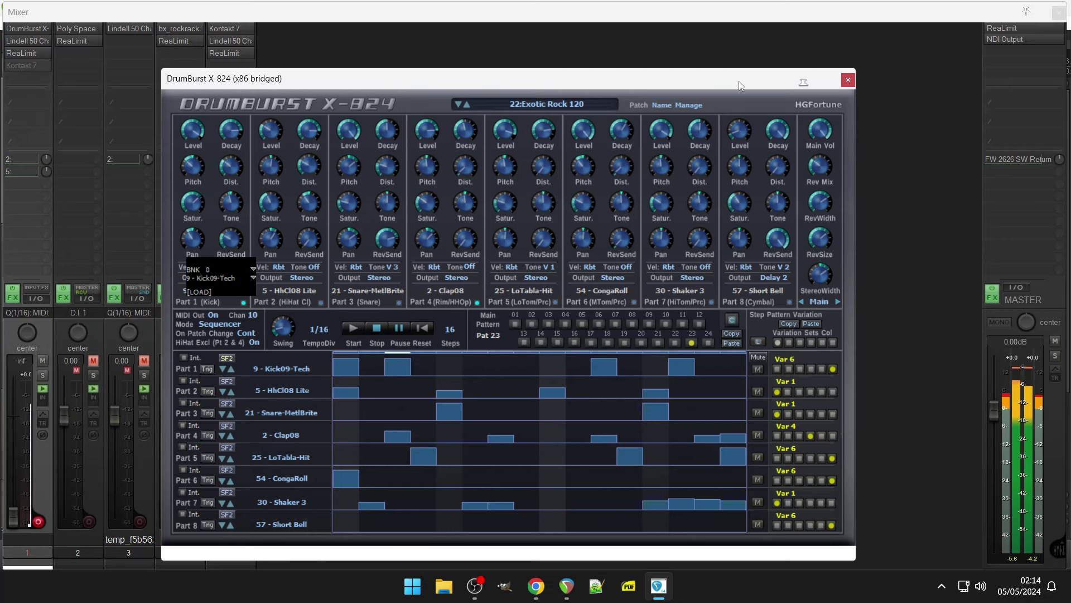
pyautogui.moveTo(739, 82); pyautogui.dragTo(780, 65)
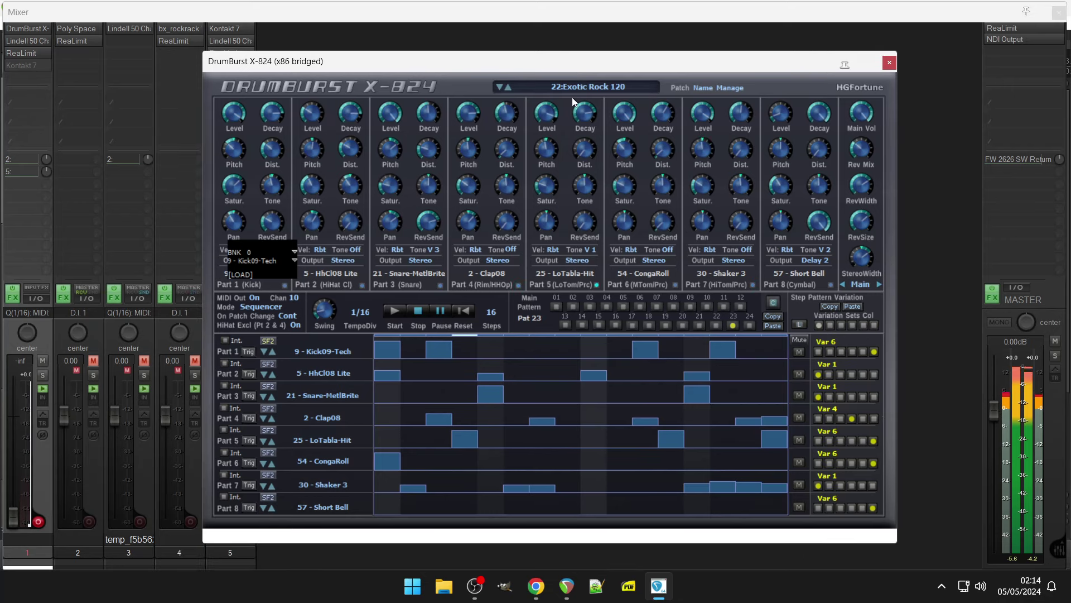
# Step: Load the preset patch 127:empty pattern and replace it with 128:empty pattern
pyautogui.click(583, 89)
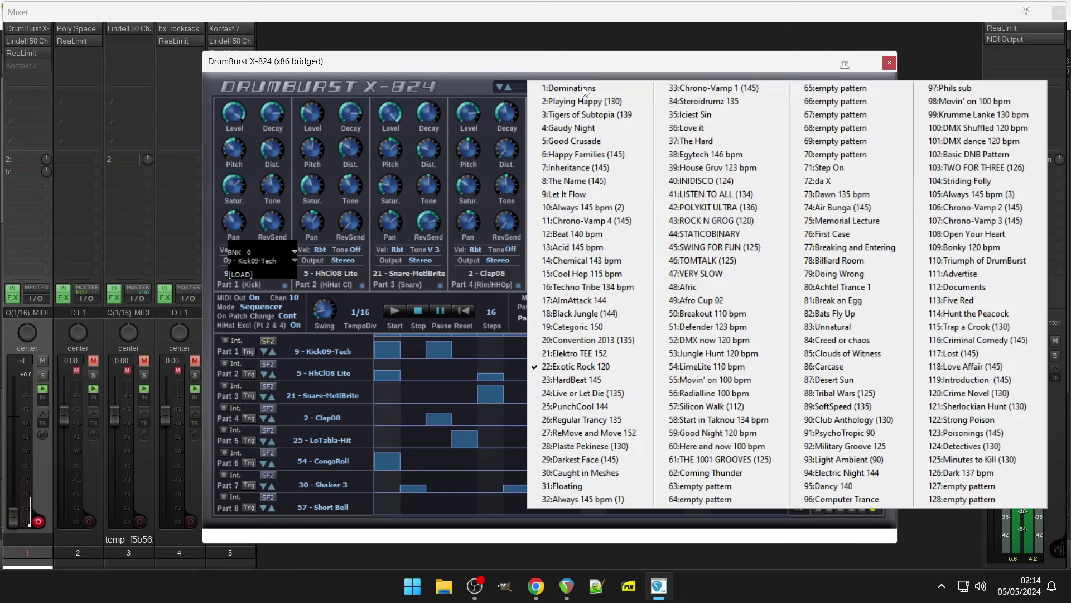
pyautogui.click(985, 484)
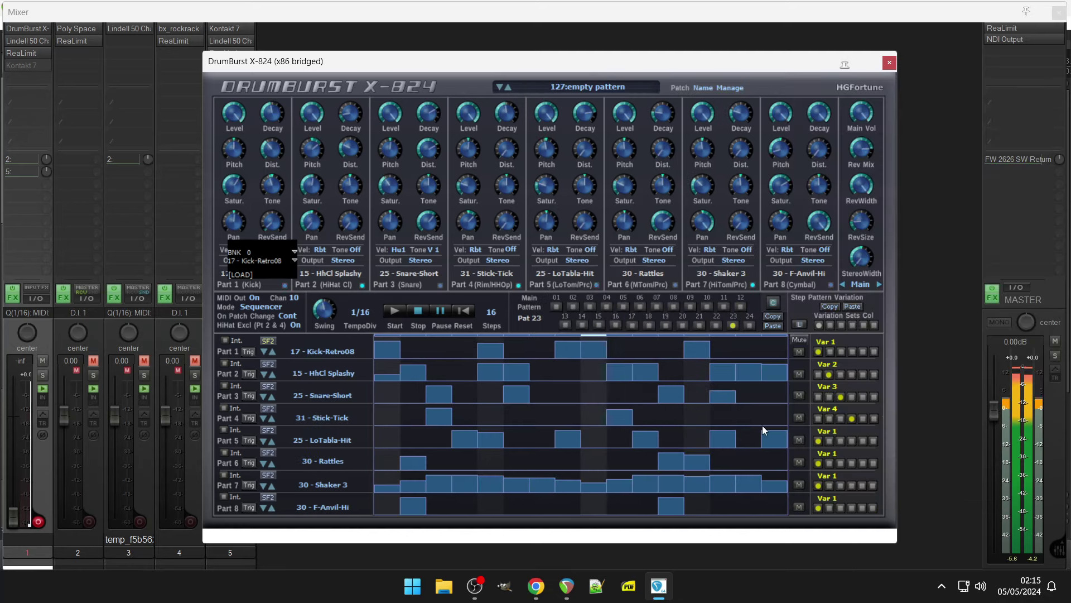
pyautogui.click(596, 87)
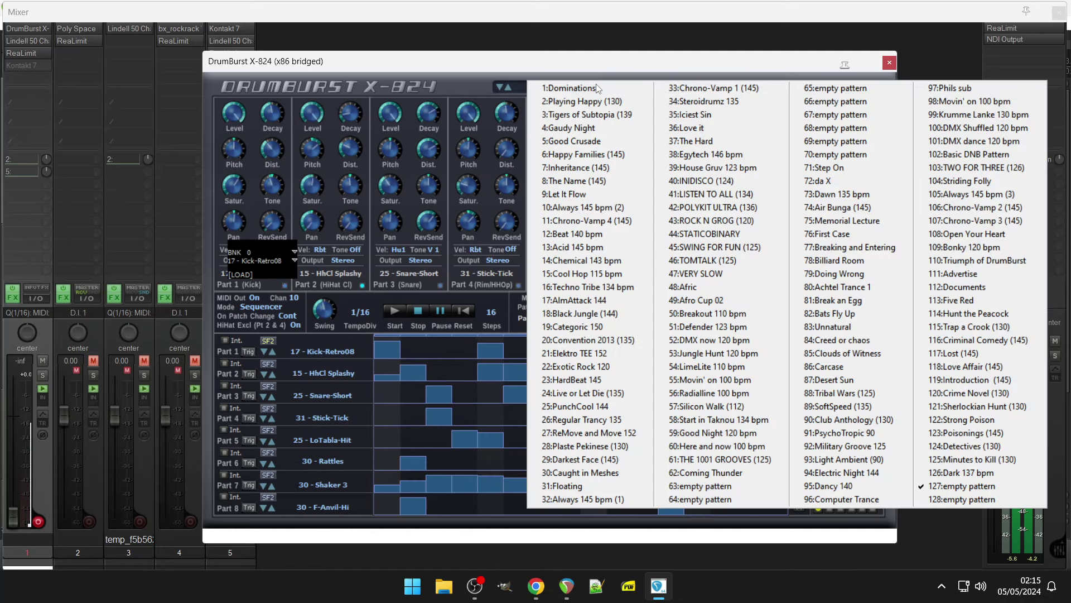
pyautogui.click(978, 498)
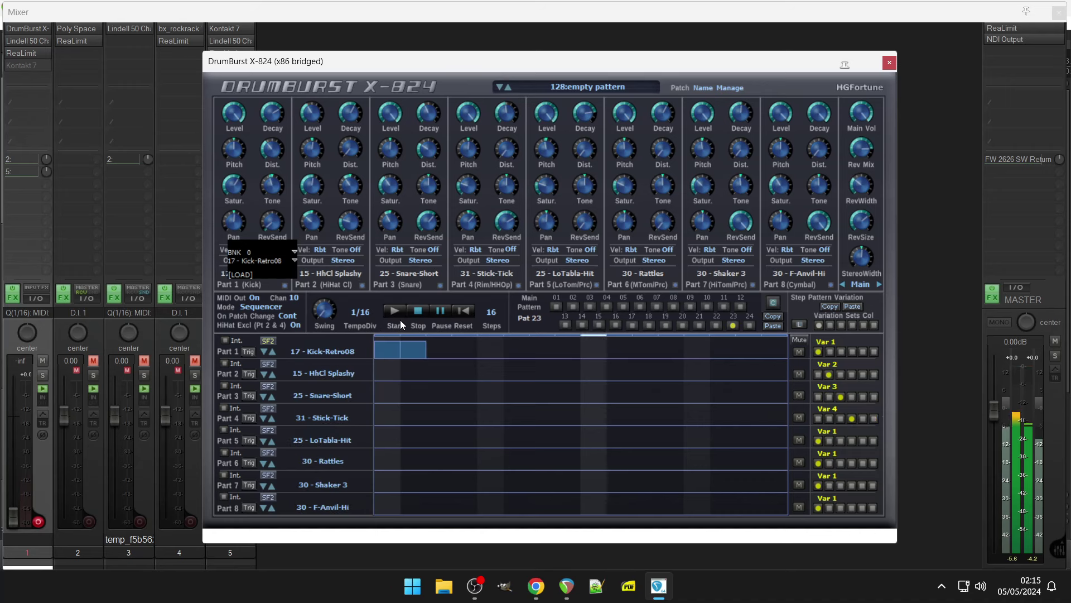
# Step: Add kick hits on steps 1, 2, 9 and 13, snare hits on steps 4, 12 and 15, and a half-height snare hit on step 5
pyautogui.click(589, 348)
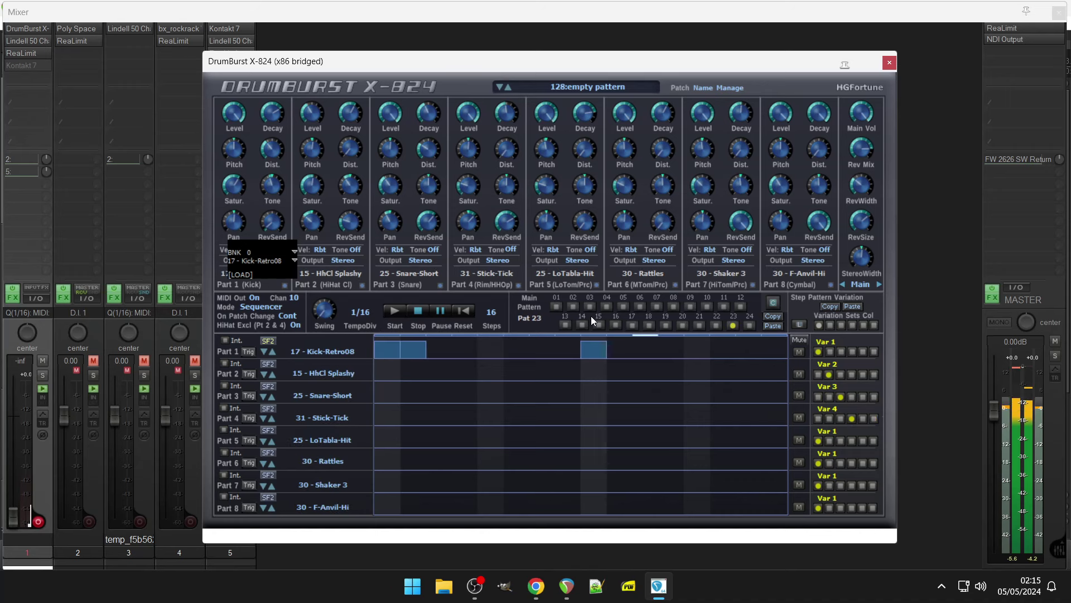
pyautogui.click(688, 351)
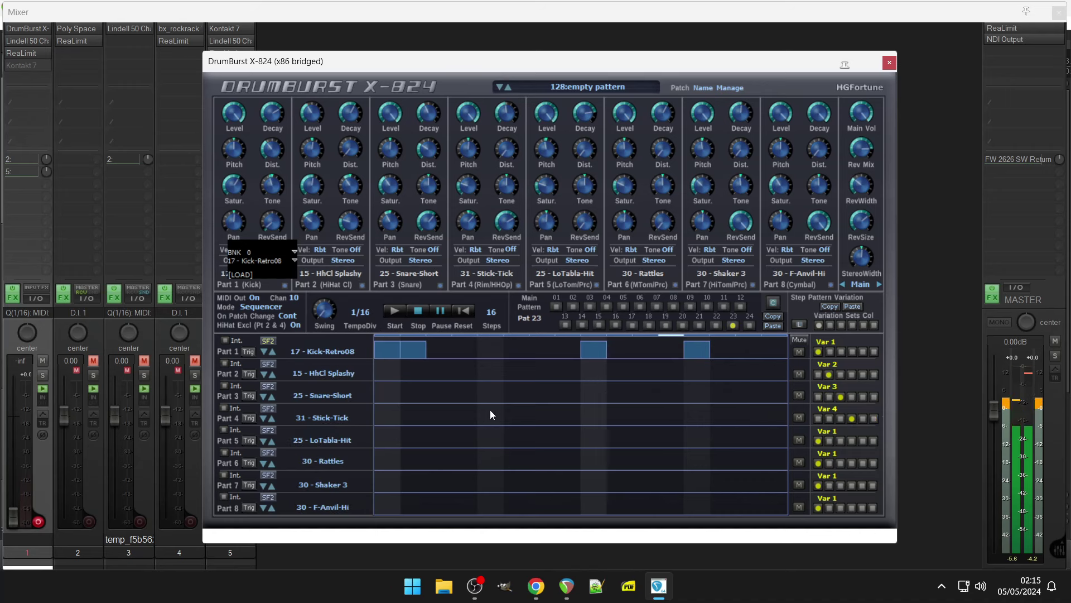
pyautogui.click(473, 397)
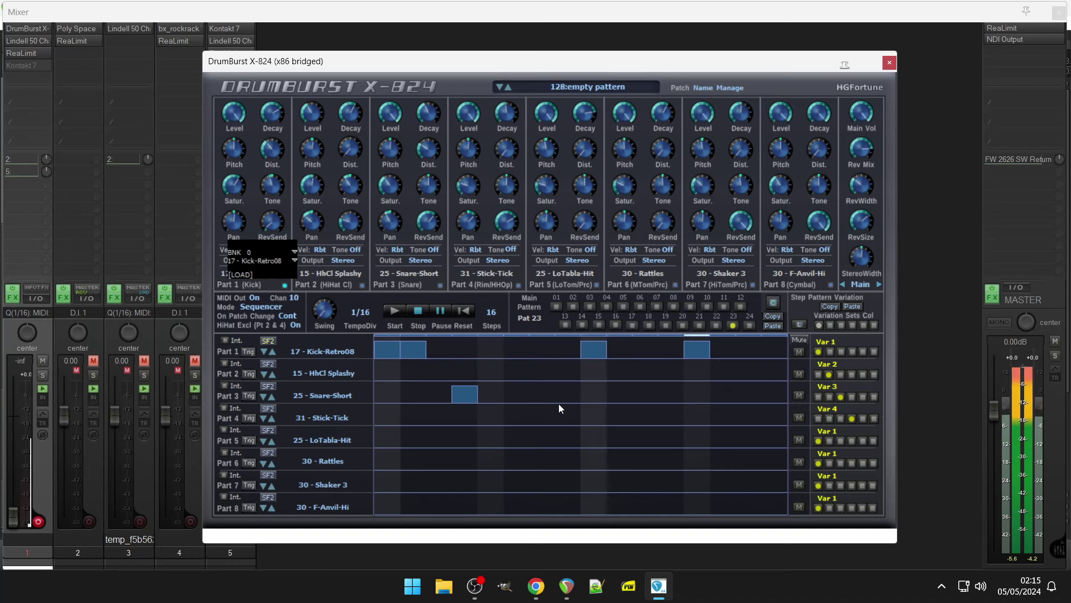
pyautogui.click(664, 391)
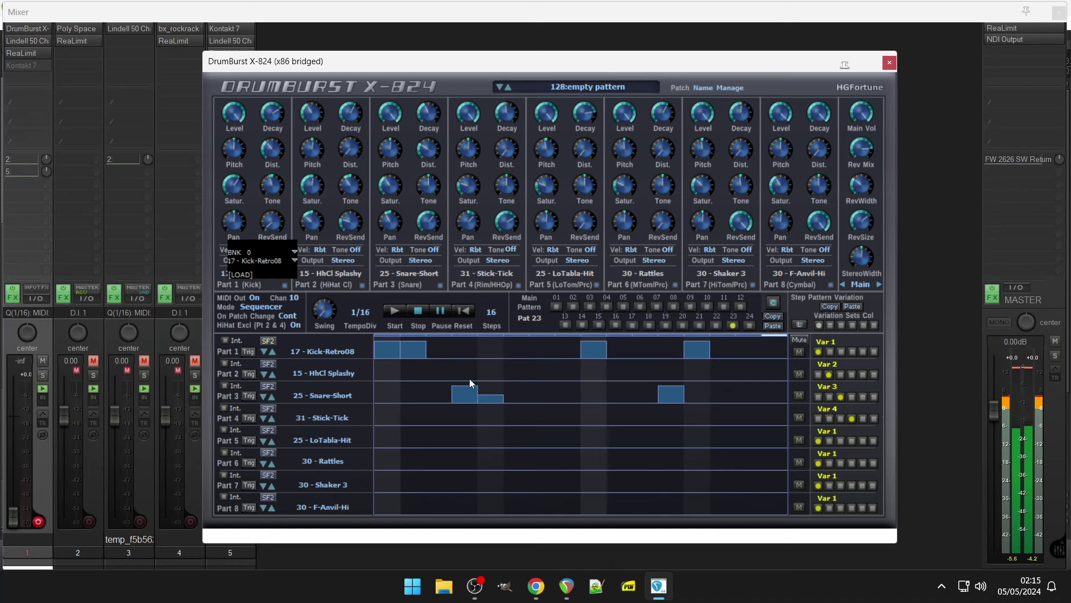
pyautogui.click(738, 389)
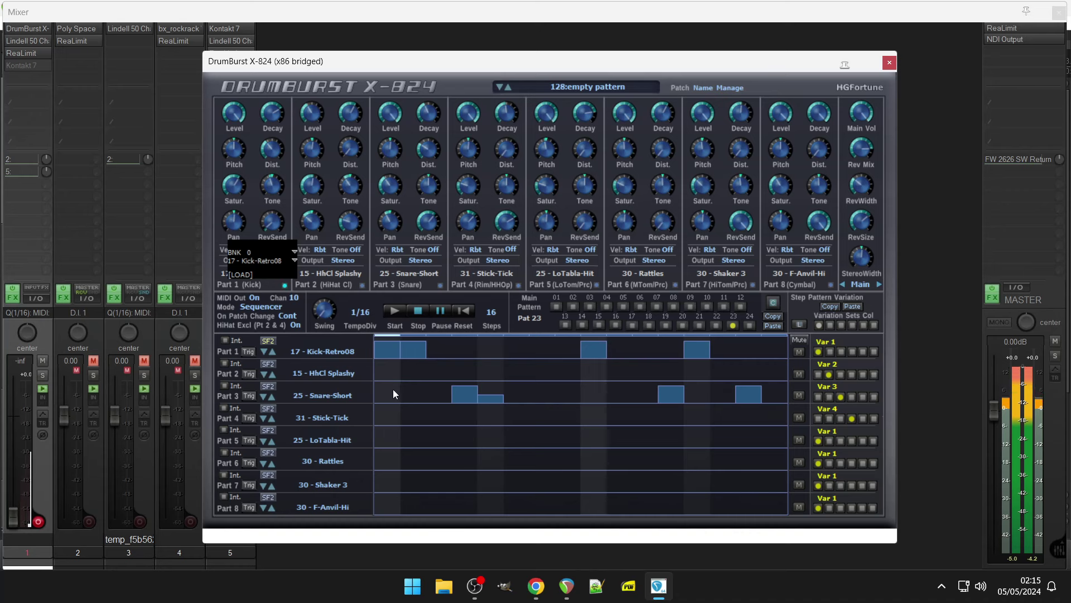
# Step: Draw and reshape a run of Part 2 hi-hat hits, adding a Stick-Tick hit on step 7 and a LoTabla-Hit on step 10
pyautogui.moveTo(384, 370)
pyautogui.mouseDown()
pyautogui.moveTo(495, 363)
pyautogui.moveTo(755, 377)
pyautogui.mouseUp()
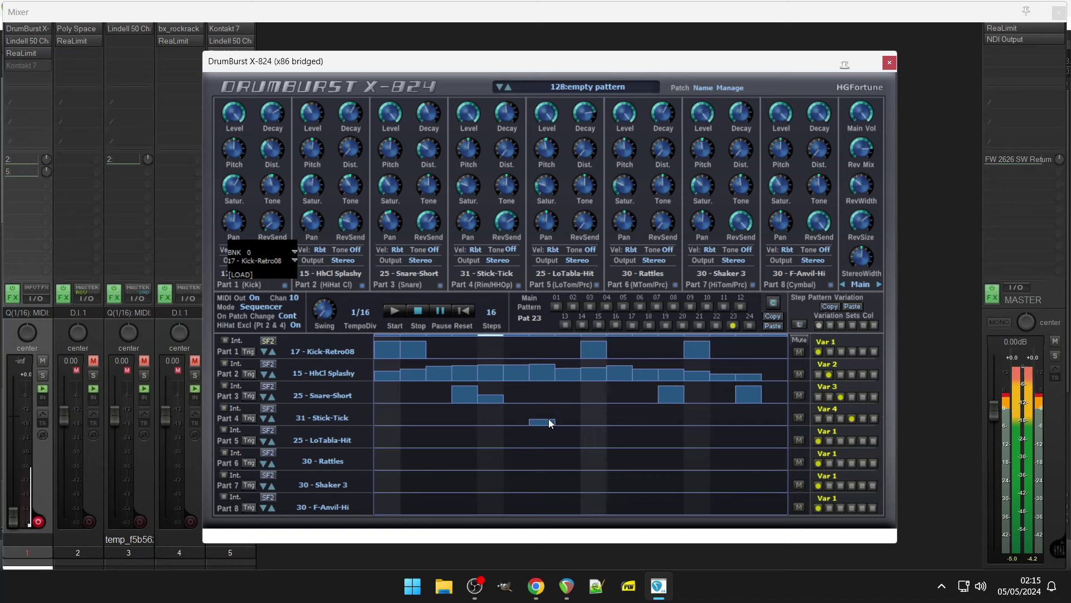
pyautogui.click(548, 419)
pyautogui.moveTo(784, 365)
pyautogui.mouseDown()
pyautogui.moveTo(472, 400)
pyautogui.moveTo(374, 386)
pyautogui.mouseUp()
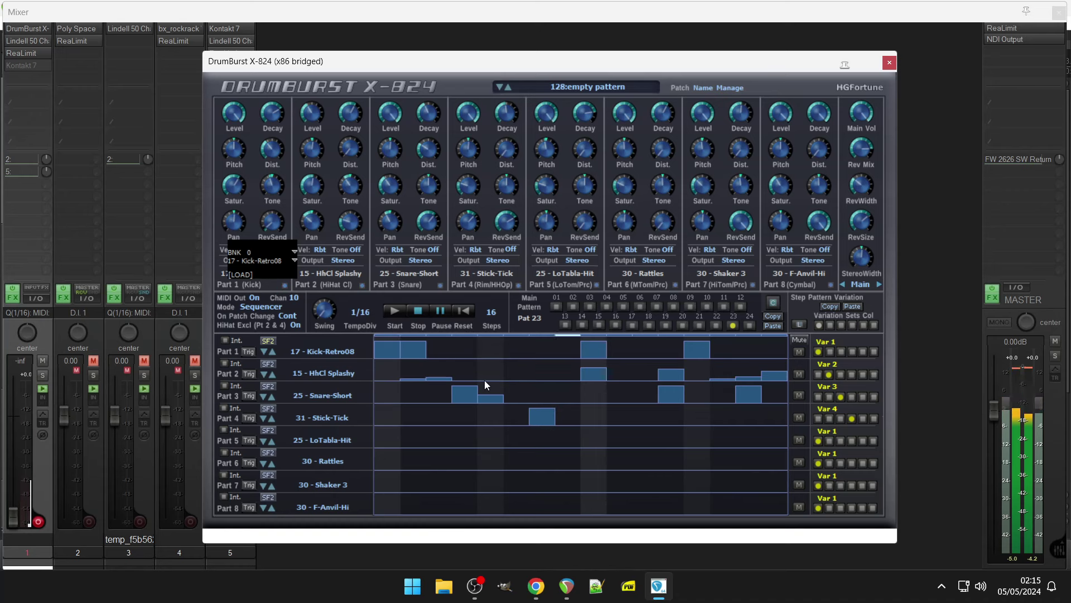
pyautogui.moveTo(583, 375); pyautogui.dragTo(689, 376)
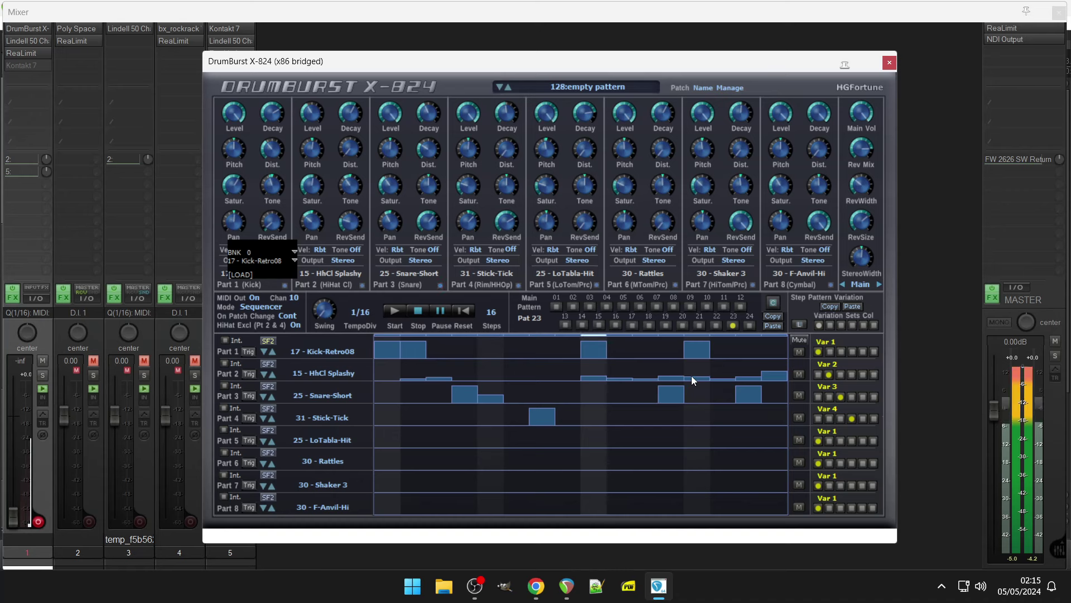
pyautogui.click(626, 436)
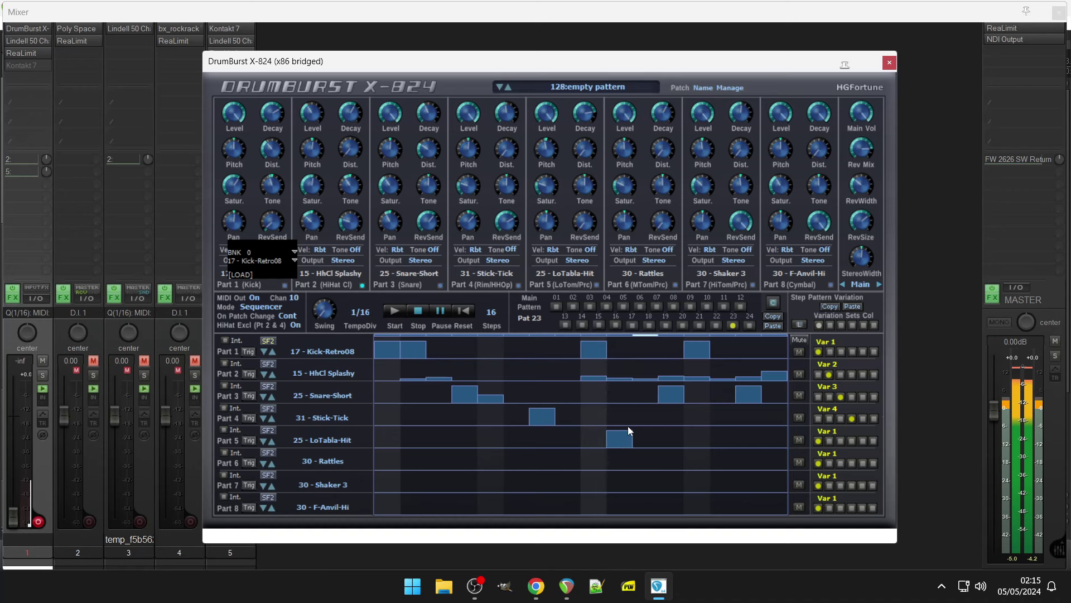
# Step: Clear the Part 2 hi-hat hits on steps 2, 3, 9 to 14 and 16, and lower step 15 to a sliver
pyautogui.moveTo(594, 378); pyautogui.dragTo(792, 388)
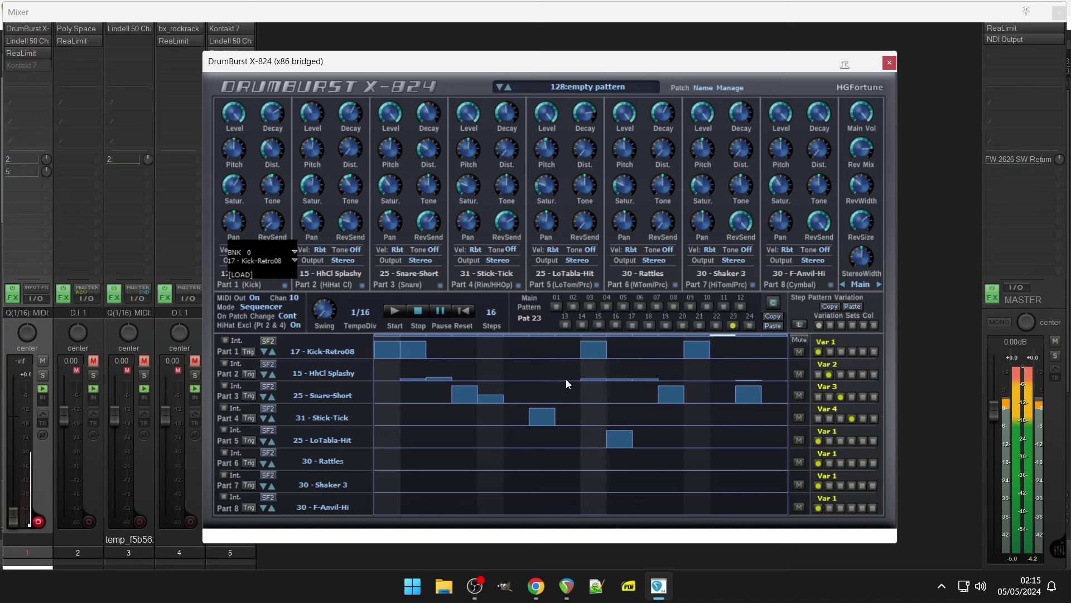
pyautogui.click(594, 375)
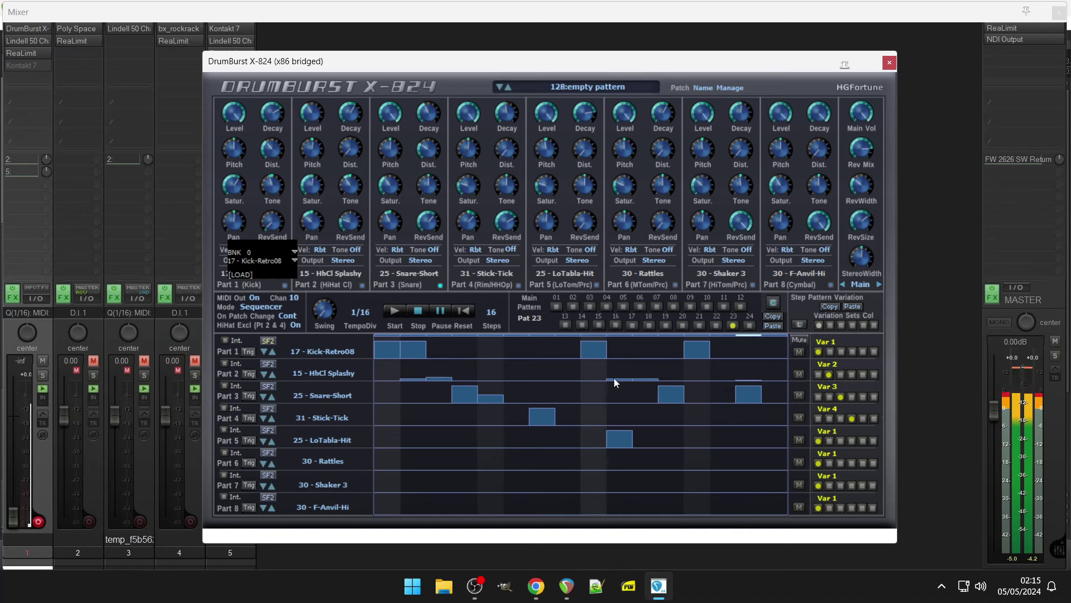
pyautogui.click(616, 377)
pyautogui.click(640, 379)
pyautogui.click(440, 379)
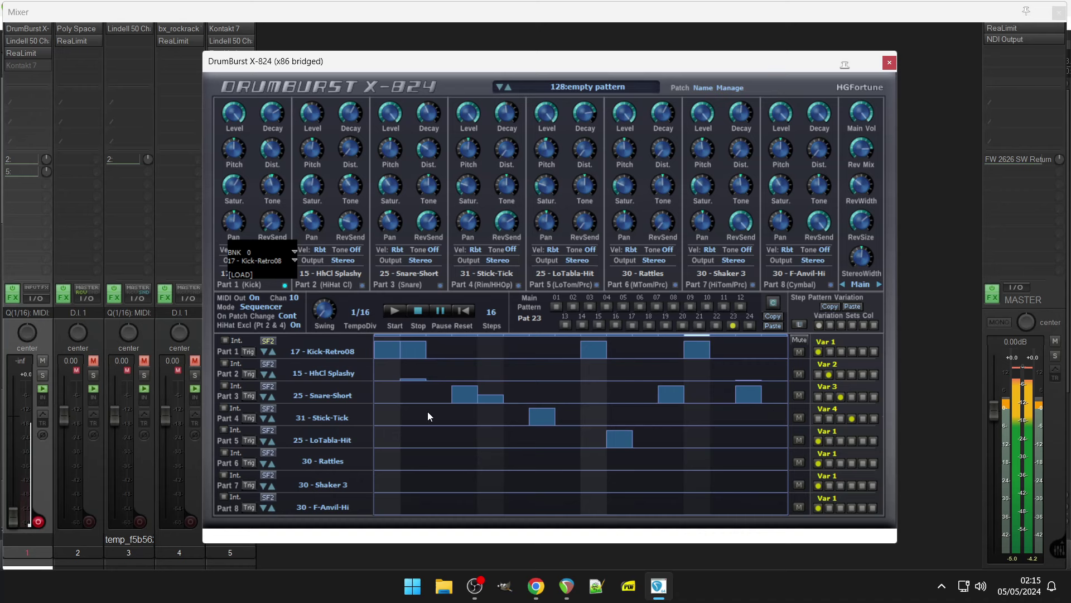
pyautogui.click(409, 378)
# Step: Add Part 6 Rattles hits on steps 1, 6 and 14, with lower ones on steps 3 and 12
pyautogui.click(398, 456)
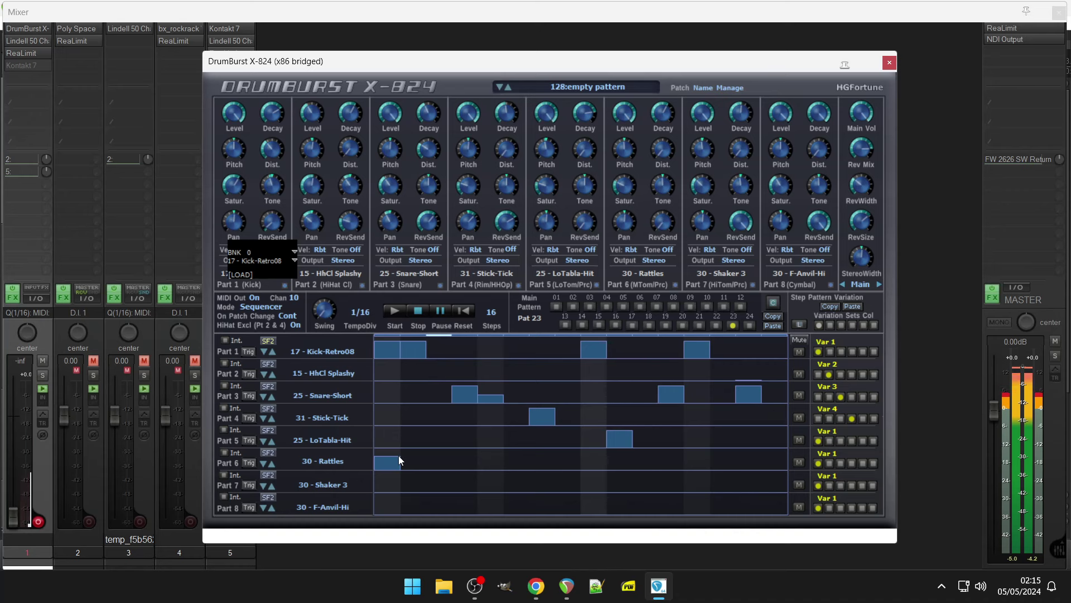
pyautogui.click(446, 468)
pyautogui.click(447, 461)
pyautogui.click(670, 462)
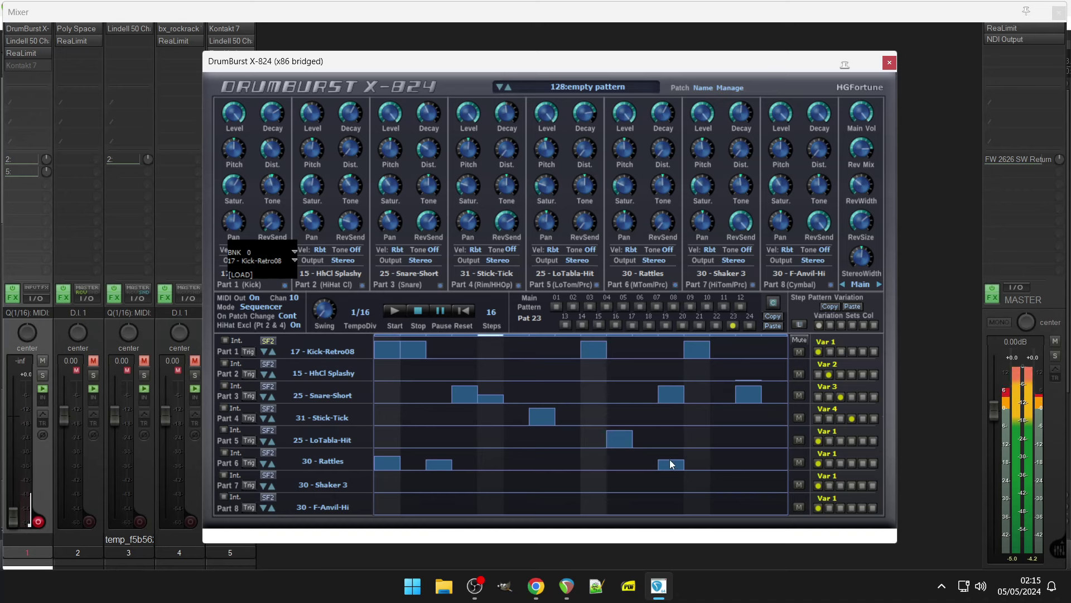
pyautogui.click(732, 454)
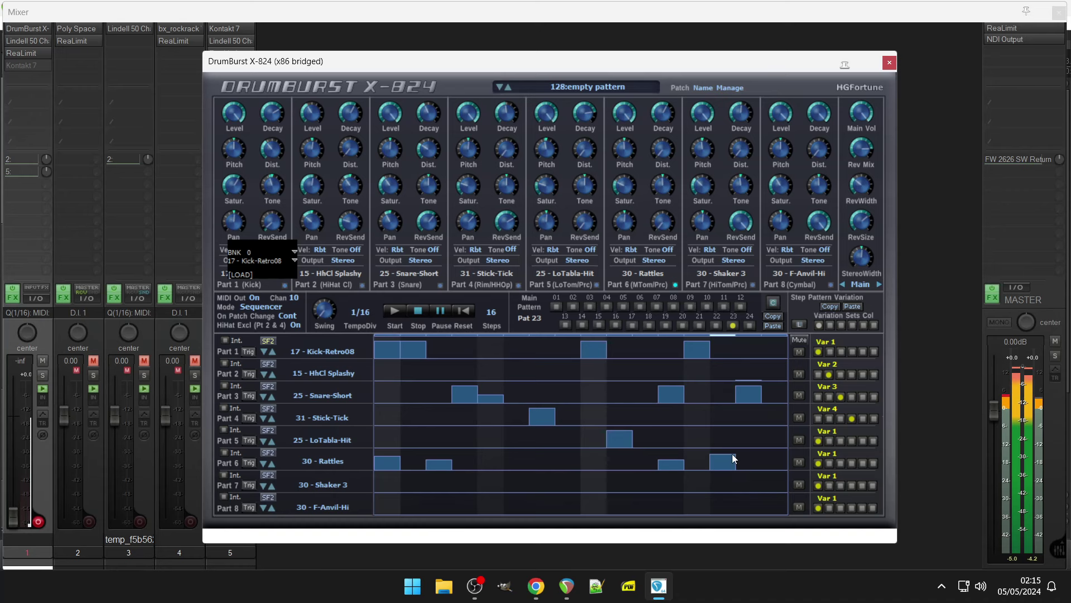
pyautogui.click(514, 456)
# Step: Draw low Part 7 Shaker 3 hits across all 16 steps, and add a tall Part 8 F-Anvil-Hi hit on step 15
pyautogui.click(539, 486)
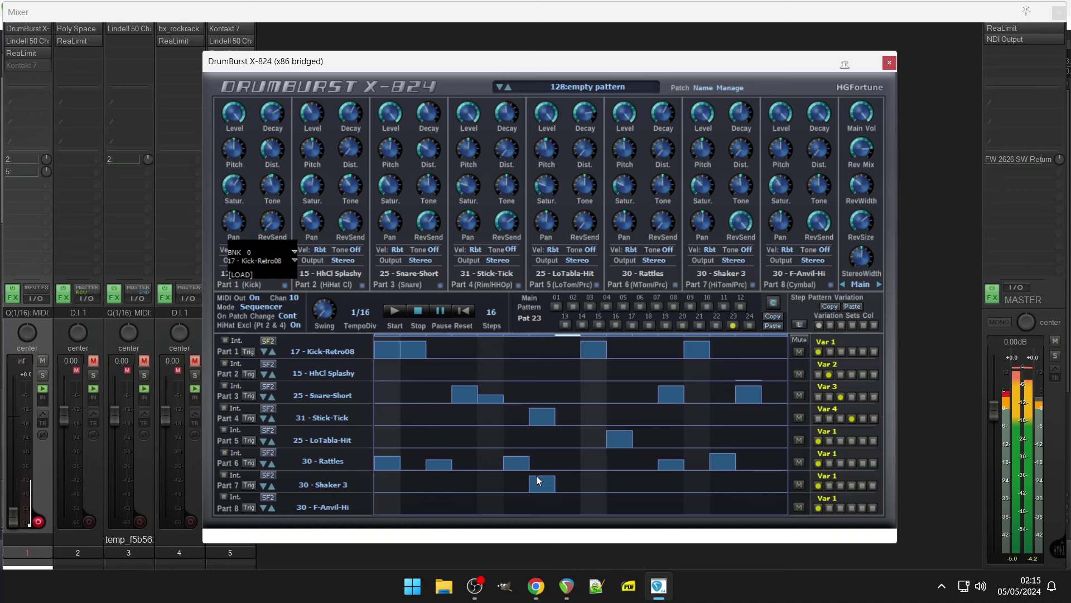
pyautogui.click(536, 477)
pyautogui.click(379, 484)
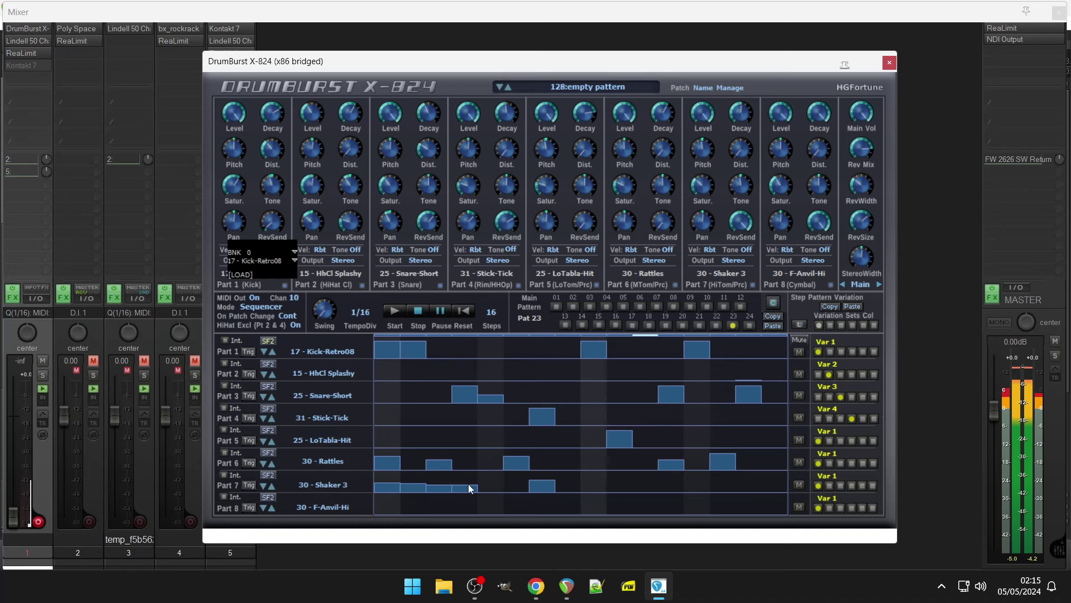
pyautogui.moveTo(468, 483); pyautogui.dragTo(766, 490)
pyautogui.click(748, 505)
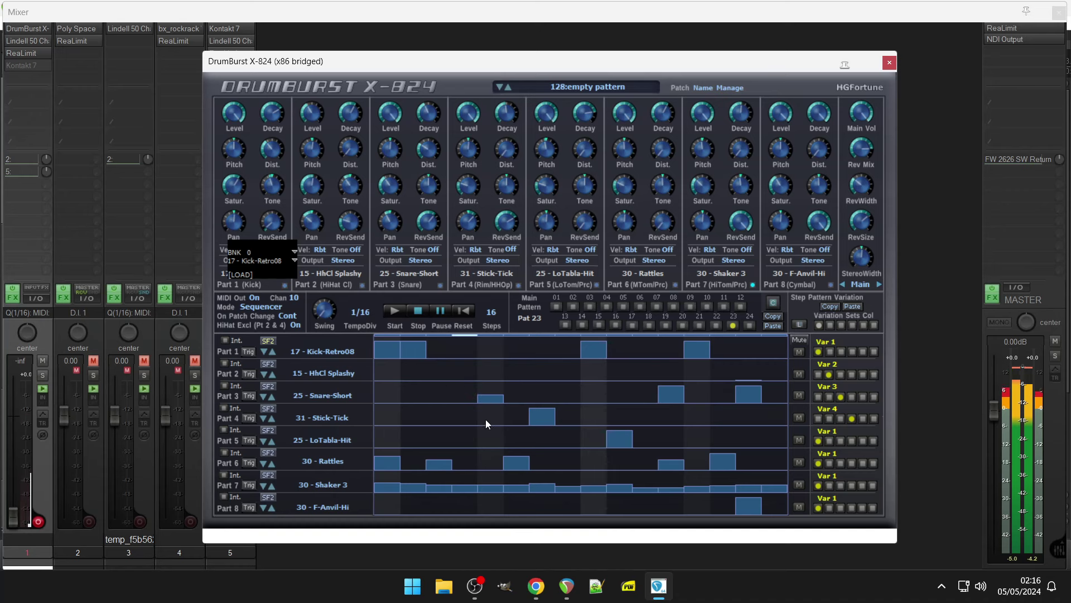
# Step: Move the full-height snare hit from step 4 to step 5, and redraw Shaker 3 with taller hits on steps 12 to 14 and most others near zero
pyautogui.click(486, 393)
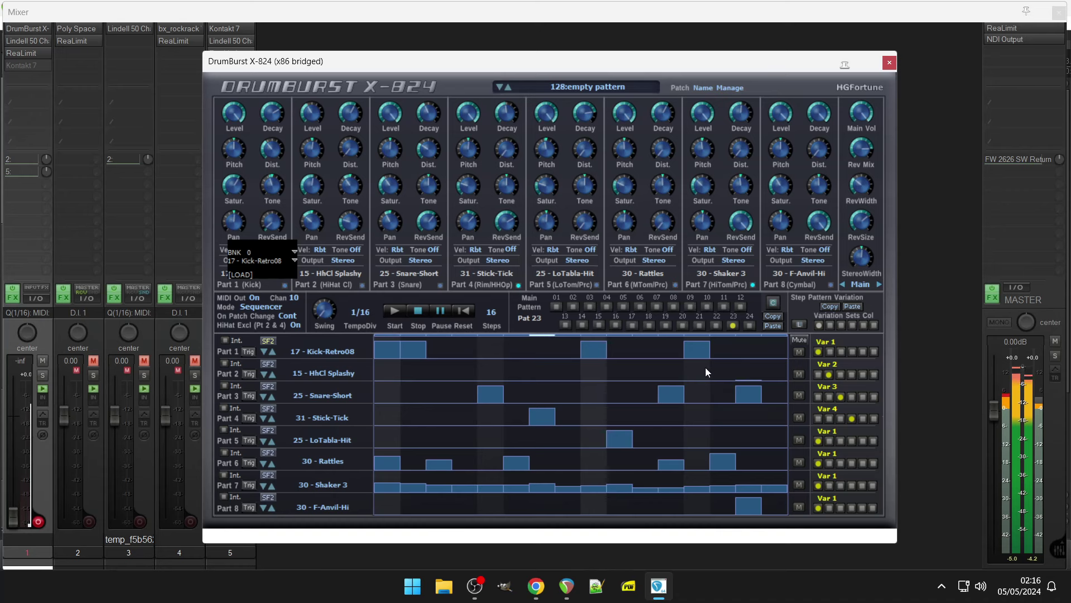
pyautogui.click(752, 486)
pyautogui.moveTo(770, 487); pyautogui.dragTo(489, 494)
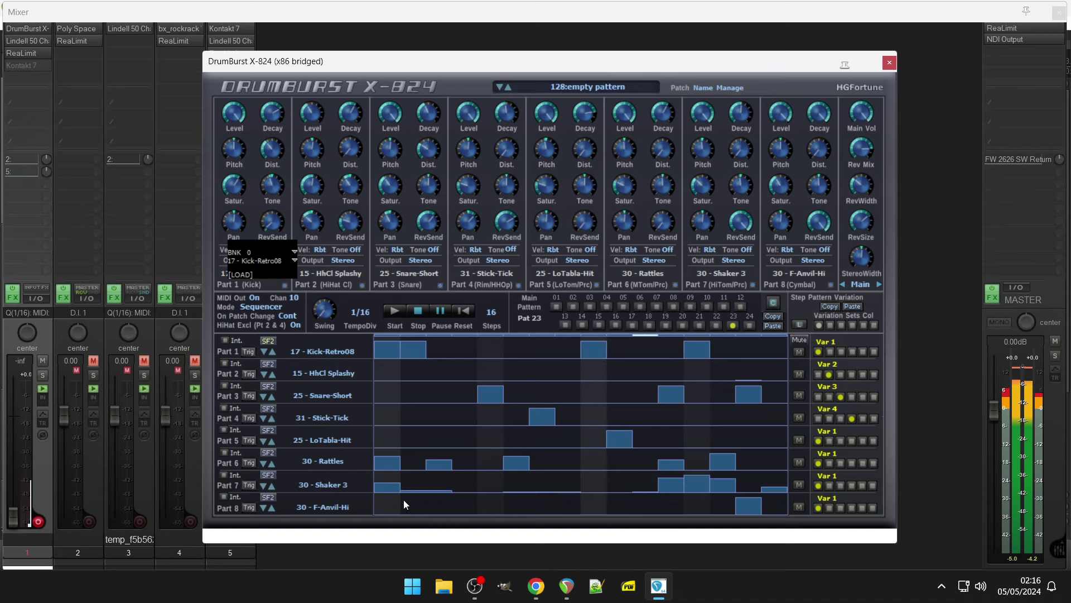
# Step: Draw roughly half-height Part 8 F-Anvil-Hi hits across all 16 steps, and raise the Shaker 3 hits on steps 7 to 10
pyautogui.moveTo(403, 500)
pyautogui.mouseDown()
pyautogui.moveTo(371, 501)
pyautogui.moveTo(391, 505)
pyautogui.mouseUp()
pyautogui.moveTo(551, 509); pyautogui.dragTo(769, 502)
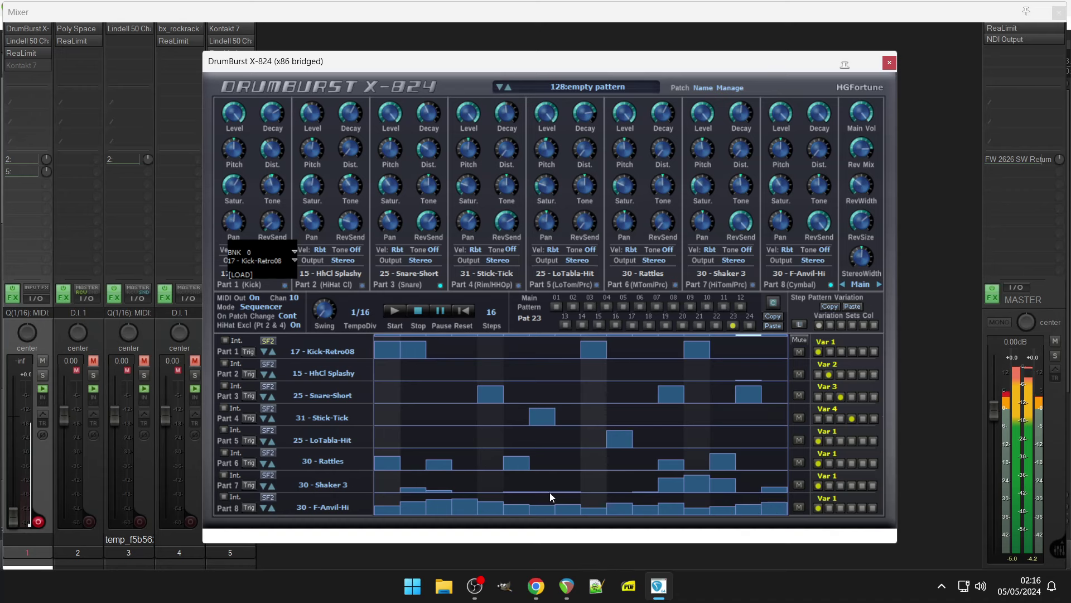
pyautogui.moveTo(598, 484); pyautogui.dragTo(619, 484)
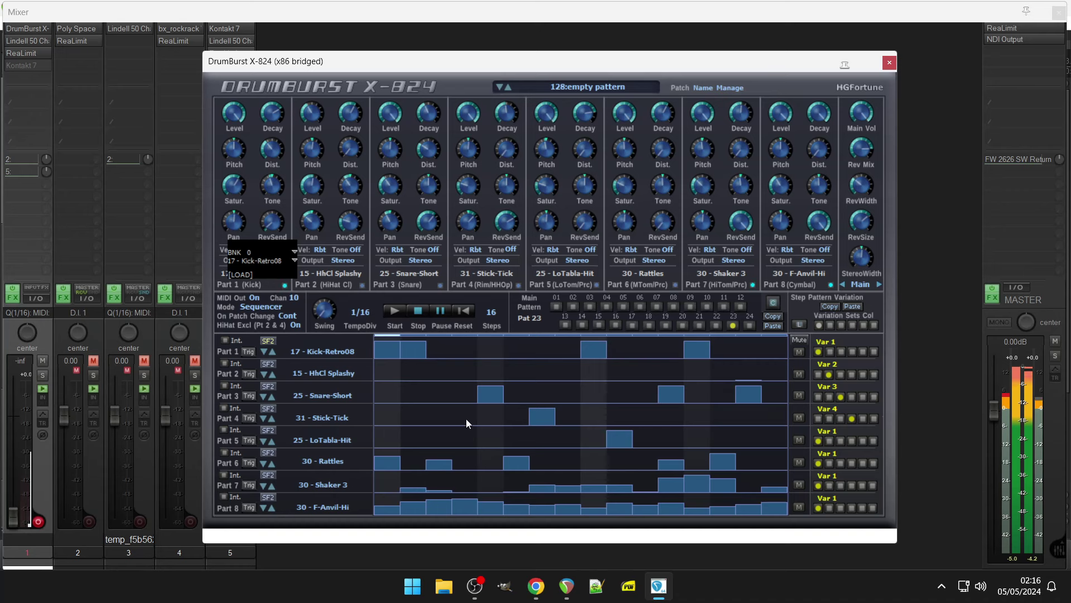
# Step: Add full-height Part 2 HhCl Splashy hits on steps 3 and 11
pyautogui.click(449, 371)
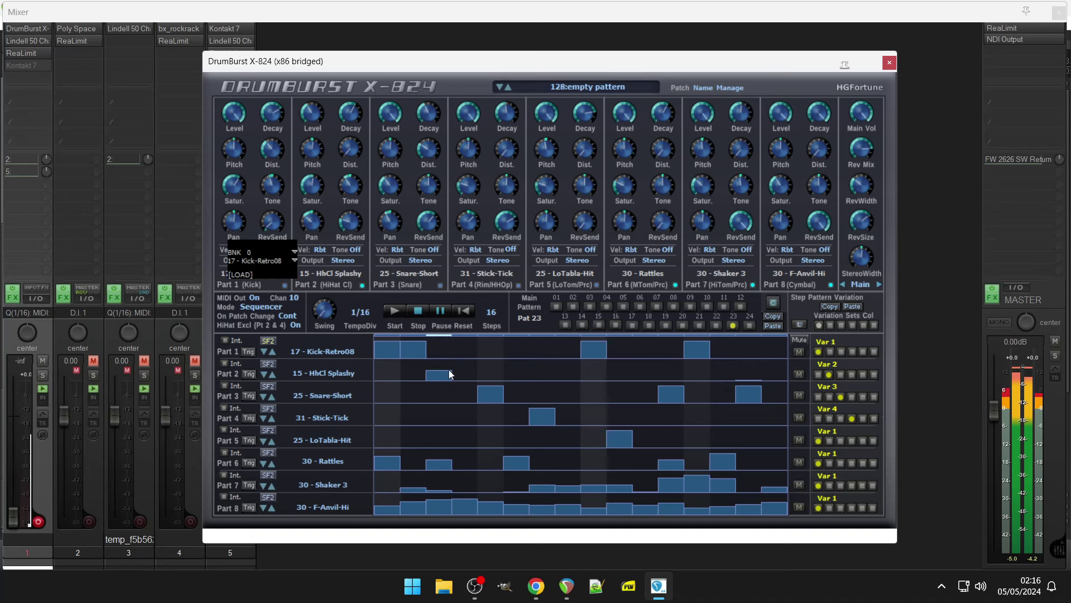
pyautogui.click(450, 365)
pyautogui.moveTo(638, 370); pyautogui.dragTo(640, 364)
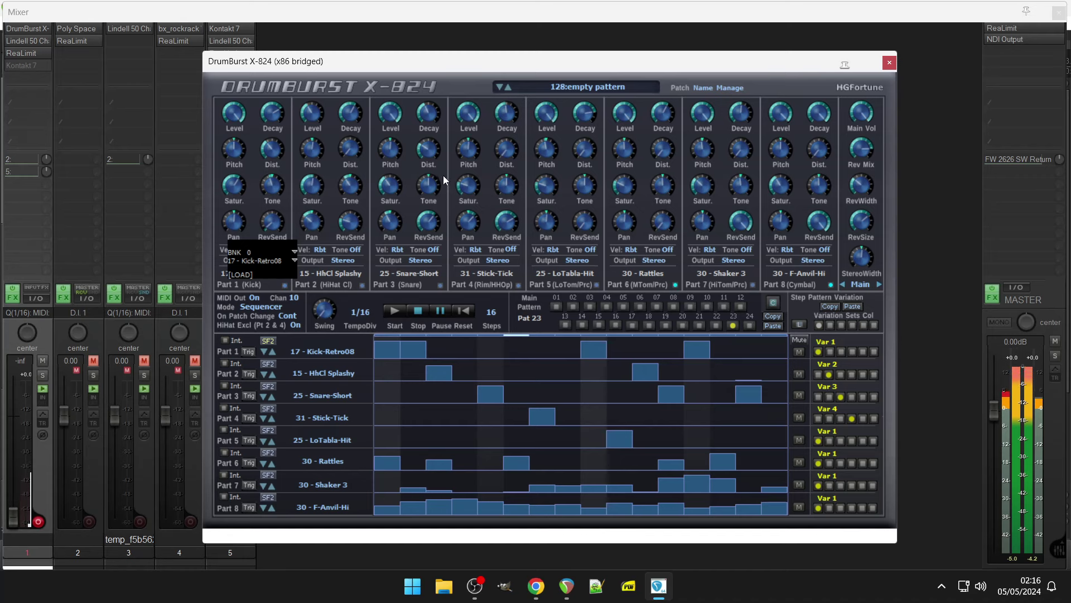
# Step: Open the Kontakt 7 instrument on track 5 and close the DrumBurst X-824 window
pyautogui.click(238, 29)
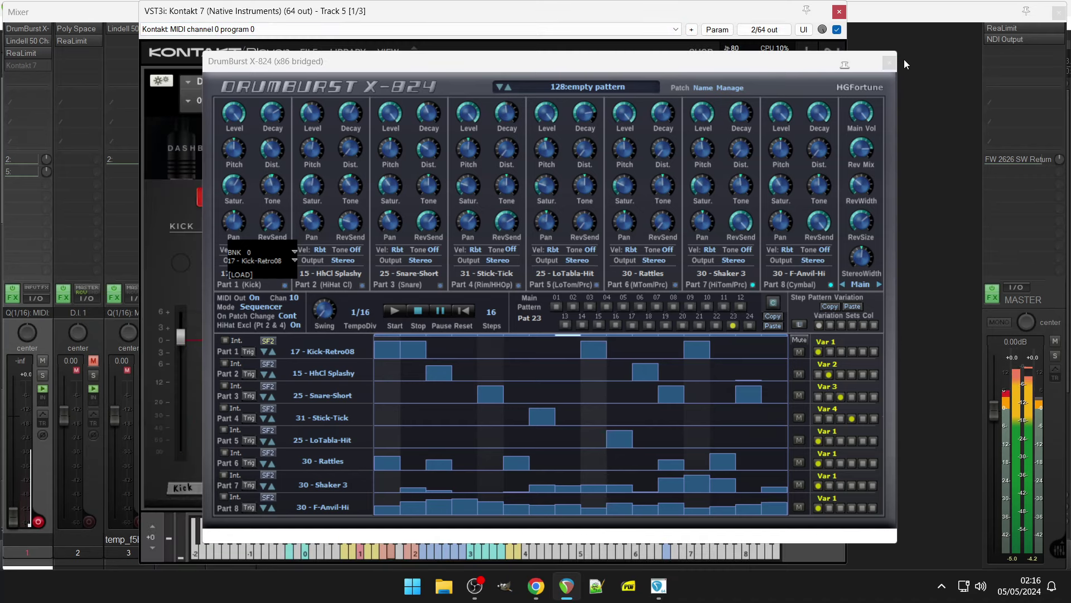
pyautogui.click(889, 63)
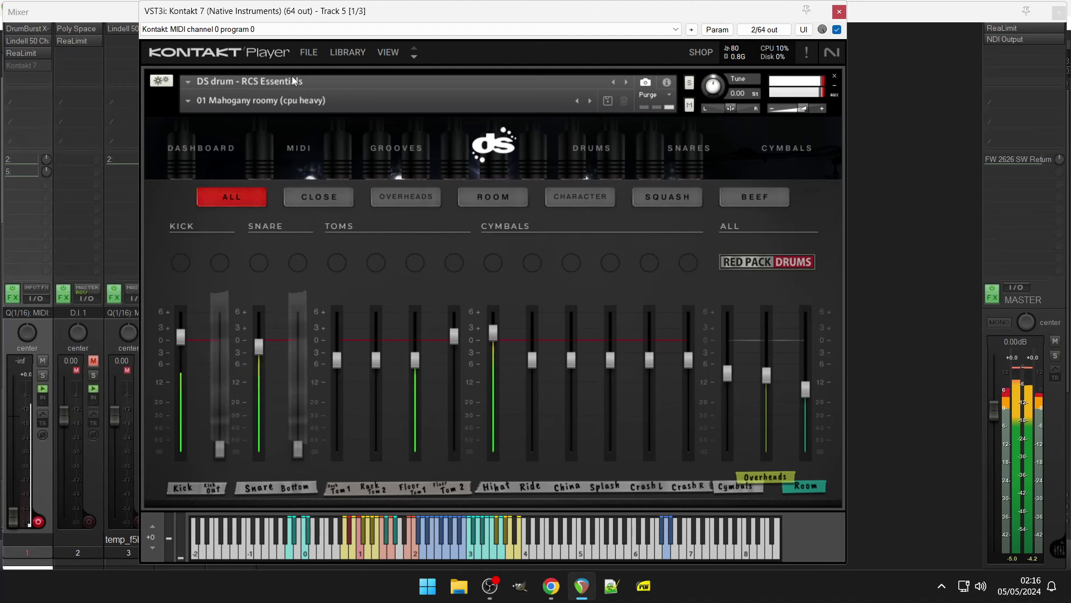
# Step: Audition the Expressive kit 38 Short _ Dry (cpu lite) and the Maple Koto kit 05 MapleKoto Dry (cpu lite)
pyautogui.click(284, 100)
pyautogui.moveTo(277, 131)
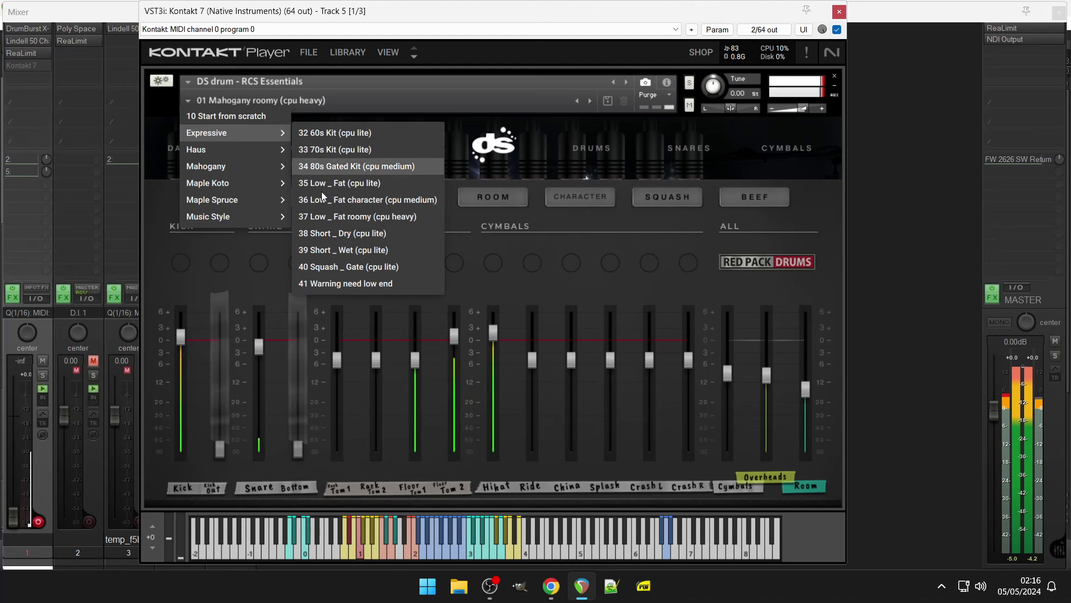
pyautogui.click(327, 233)
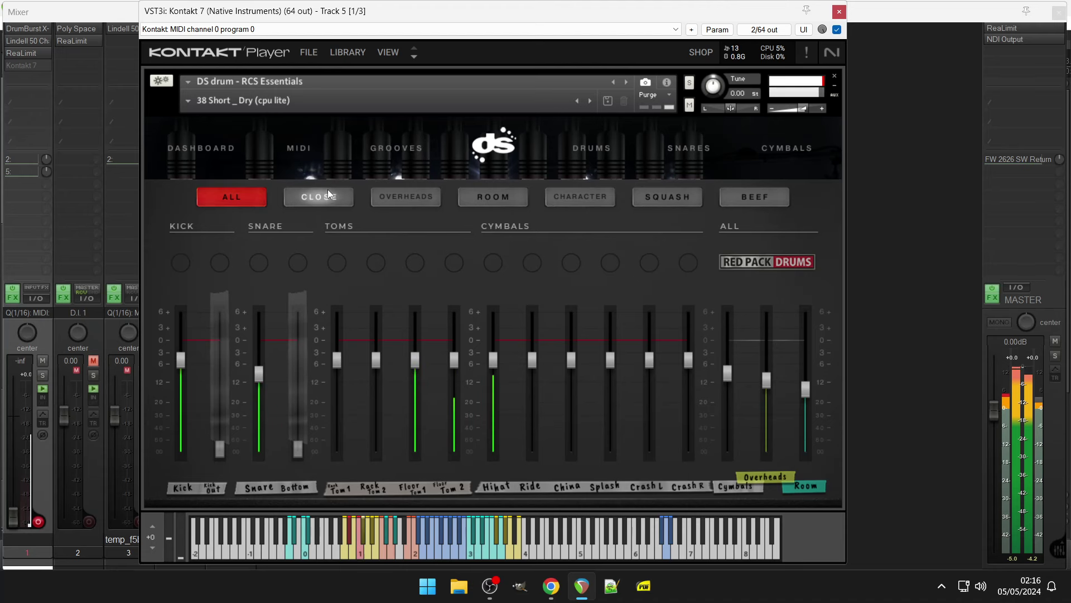
pyautogui.click(287, 103)
pyautogui.moveTo(267, 185)
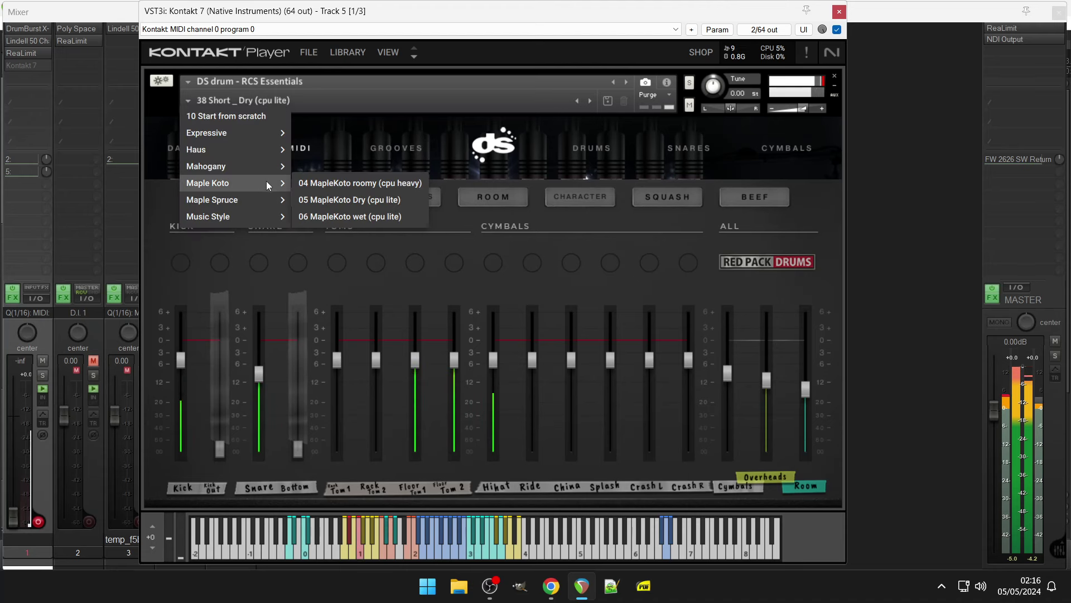
pyautogui.click(324, 198)
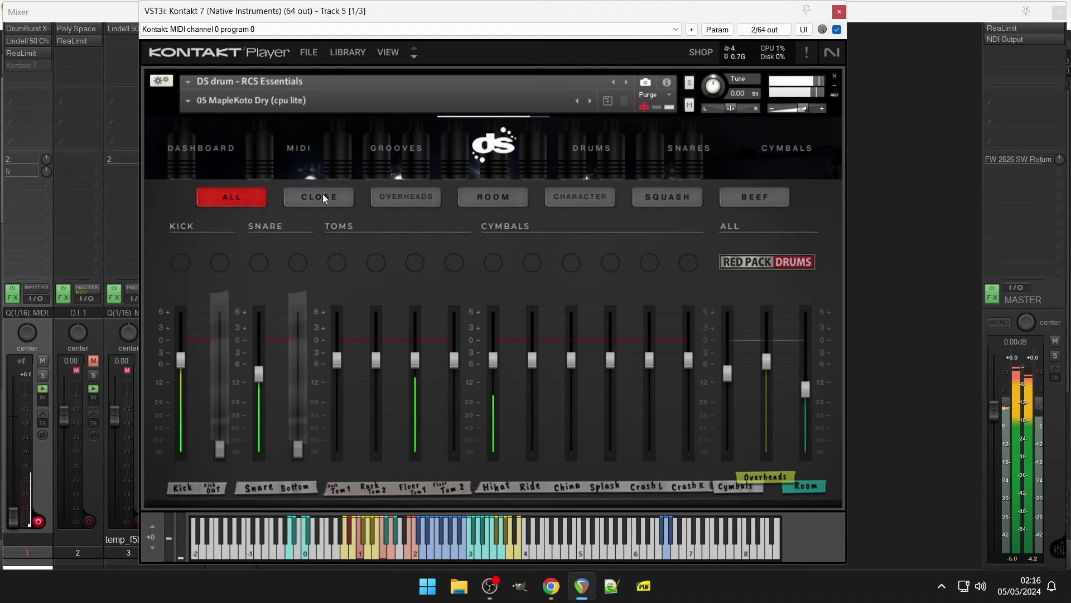
# Step: Load the Maple Spruce kit 09 MapleSpruce wet (cpu lite) in the DS drum instrument
pyautogui.click(261, 103)
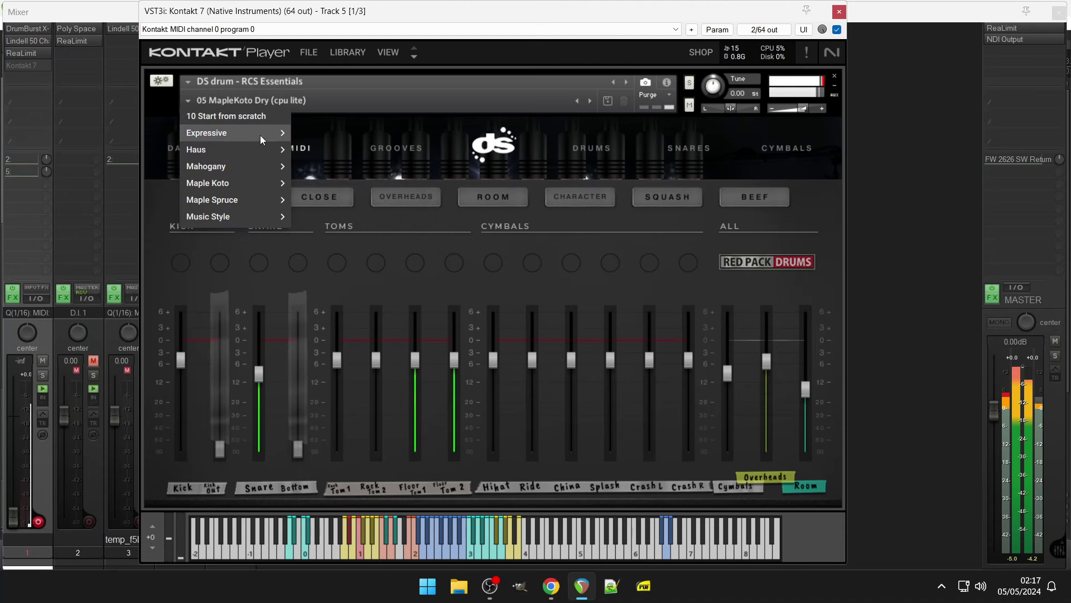
pyautogui.moveTo(262, 150)
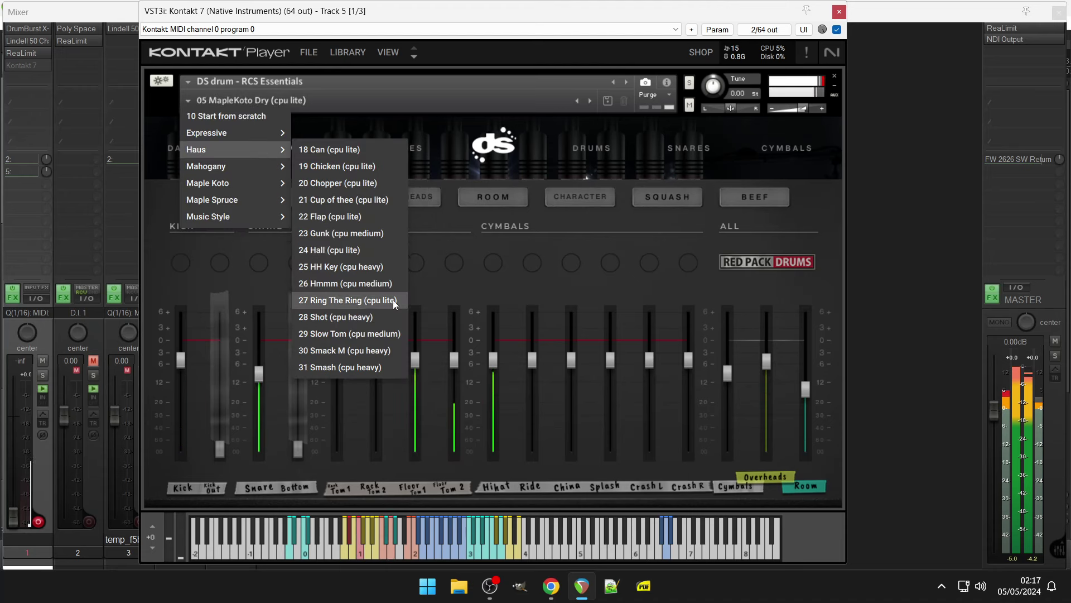
pyautogui.moveTo(236, 200)
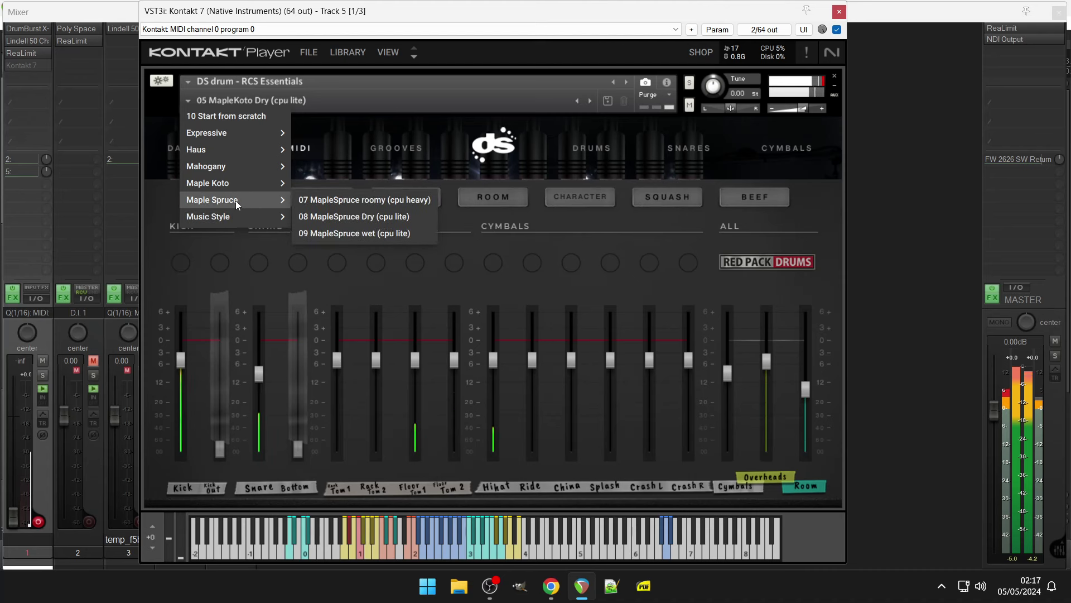
pyautogui.click(353, 228)
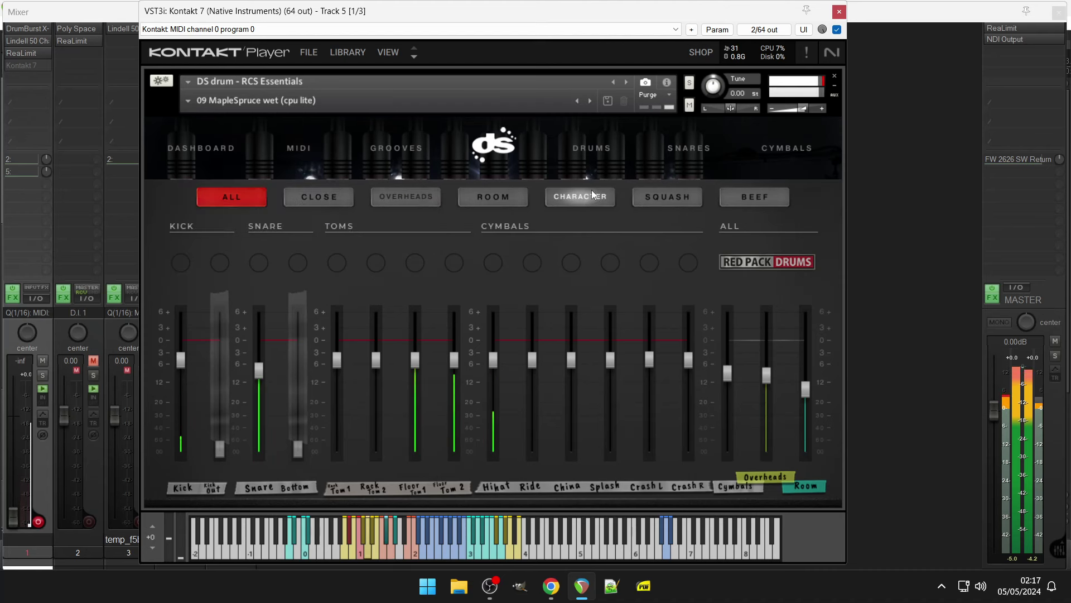
pyautogui.click(357, 56)
pyautogui.click(356, 55)
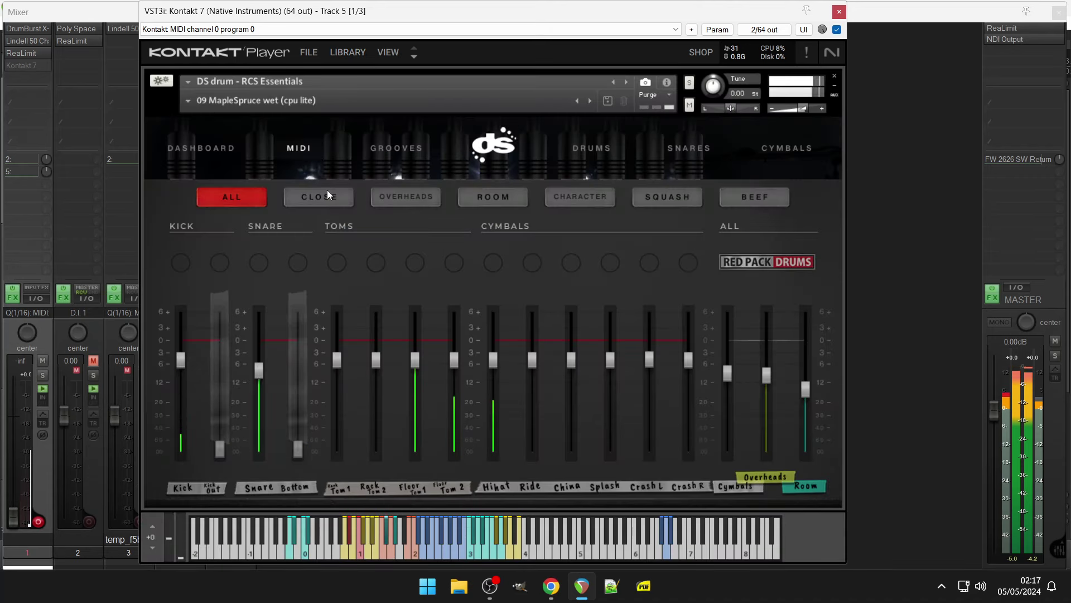
# Step: Switch the kick beater to Wood, and try the Brass and Maple / Kotò snares
pyautogui.click(604, 155)
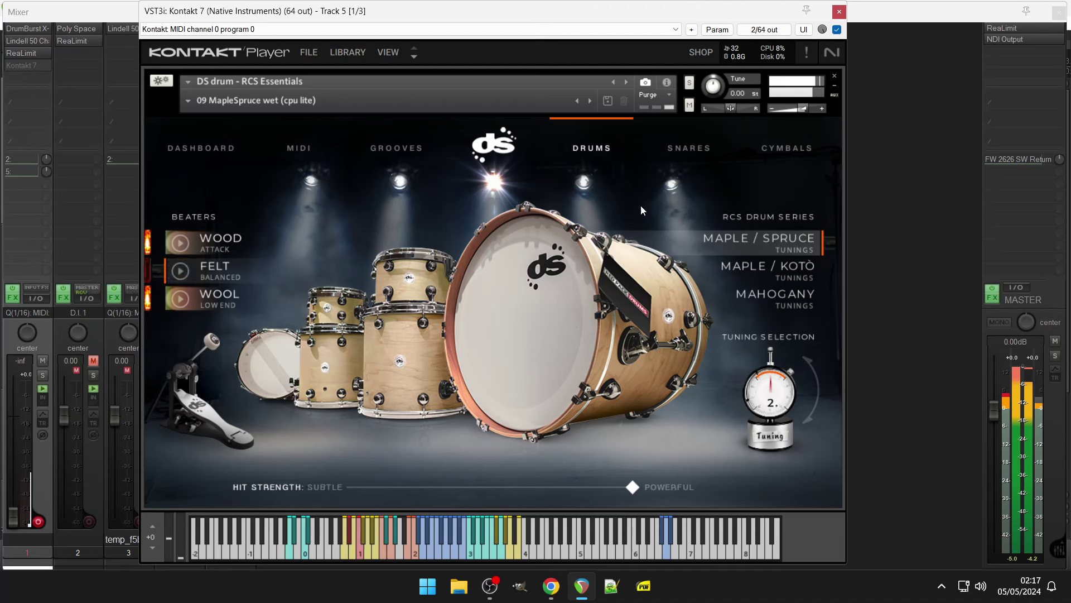
pyautogui.click(226, 250)
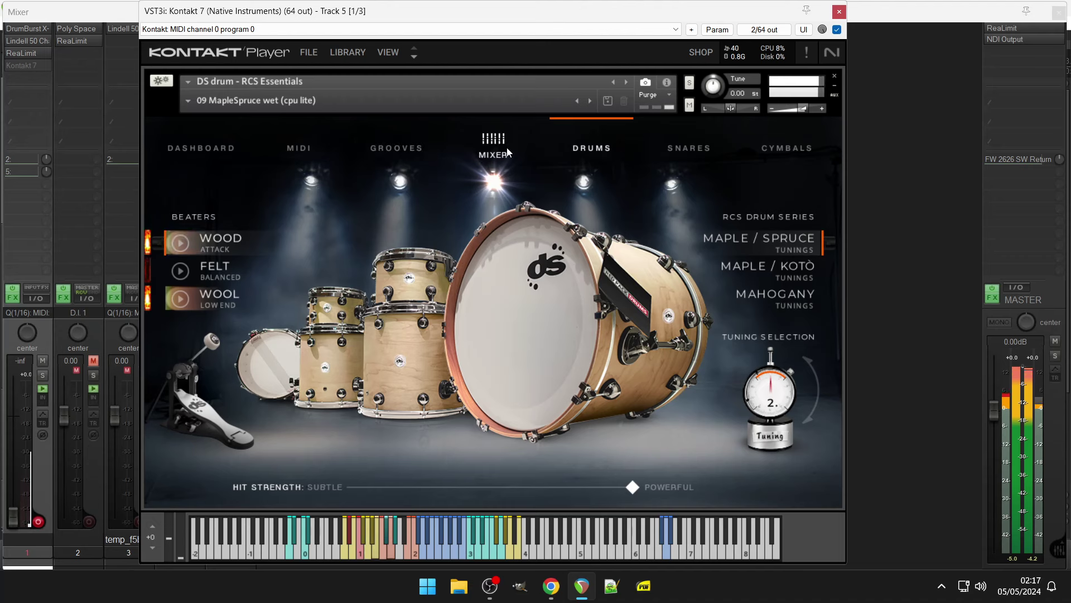
pyautogui.click(677, 150)
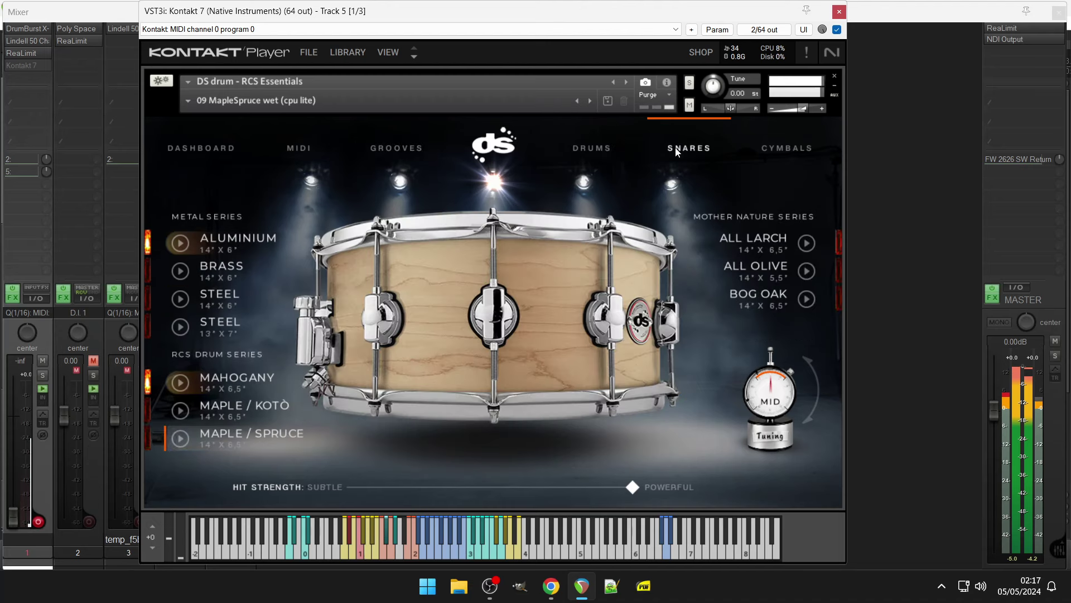
pyautogui.click(215, 284)
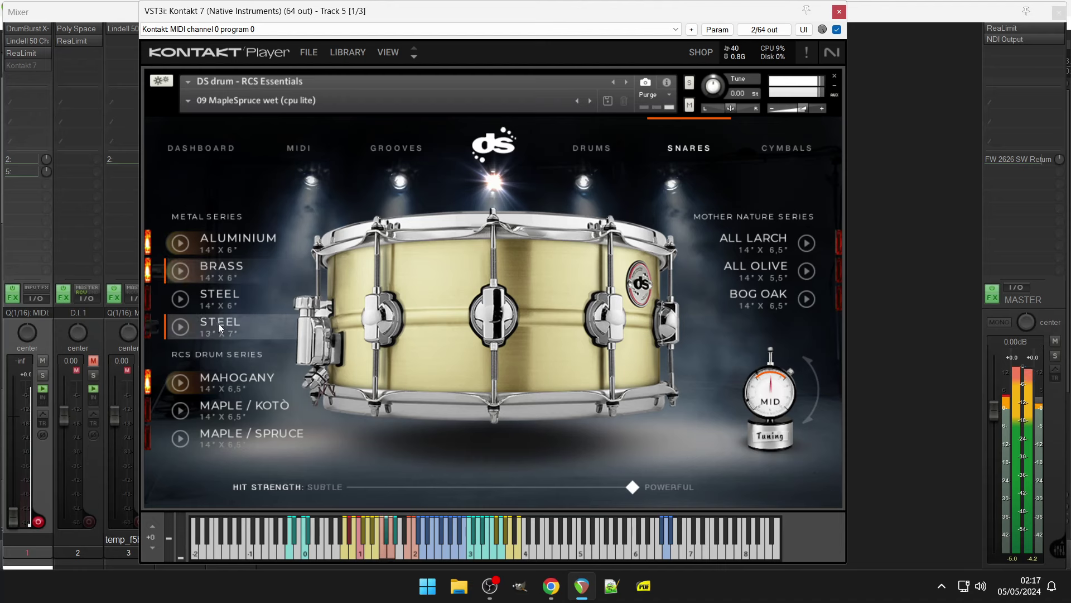
pyautogui.click(231, 418)
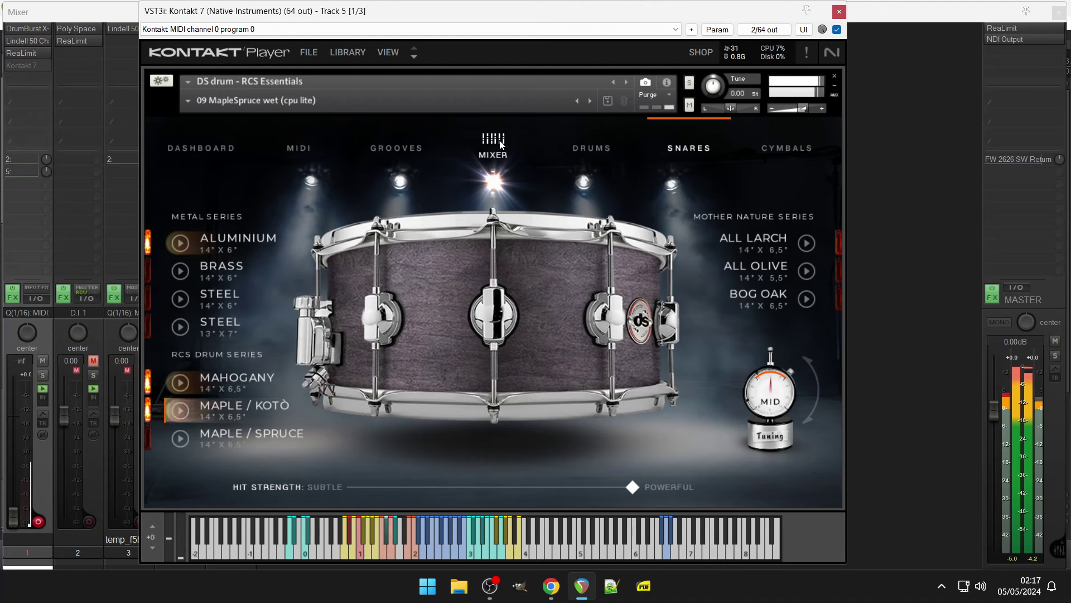
# Step: In the kit mixer, raise kick, snare and hi-hat to about 0 dB, lower both floor toms to about -12 dB, and show the Room channels
pyautogui.click(494, 144)
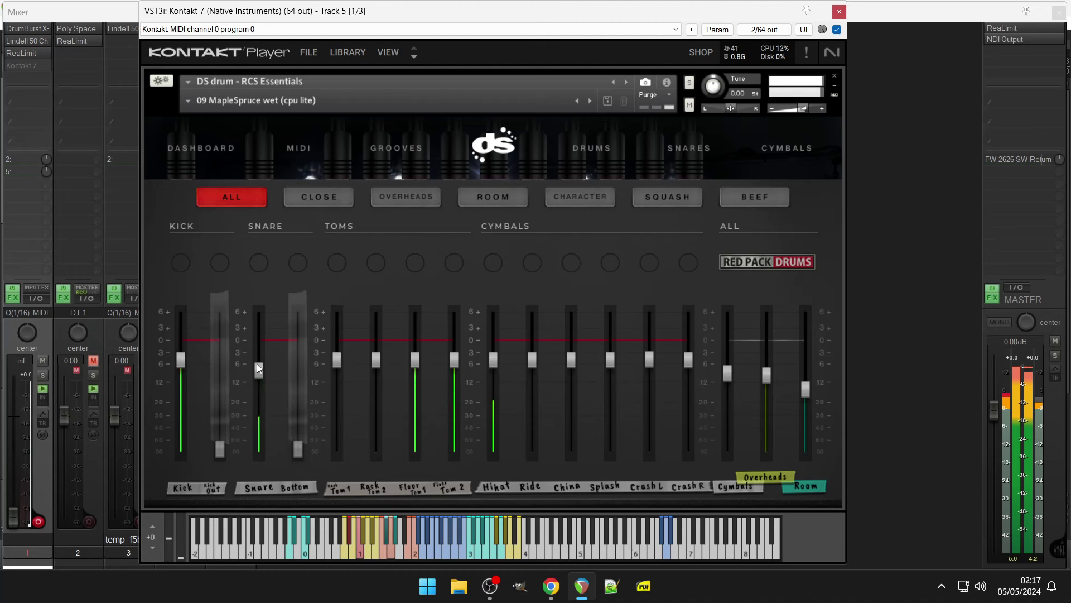
pyautogui.moveTo(257, 363); pyautogui.dragTo(246, 340)
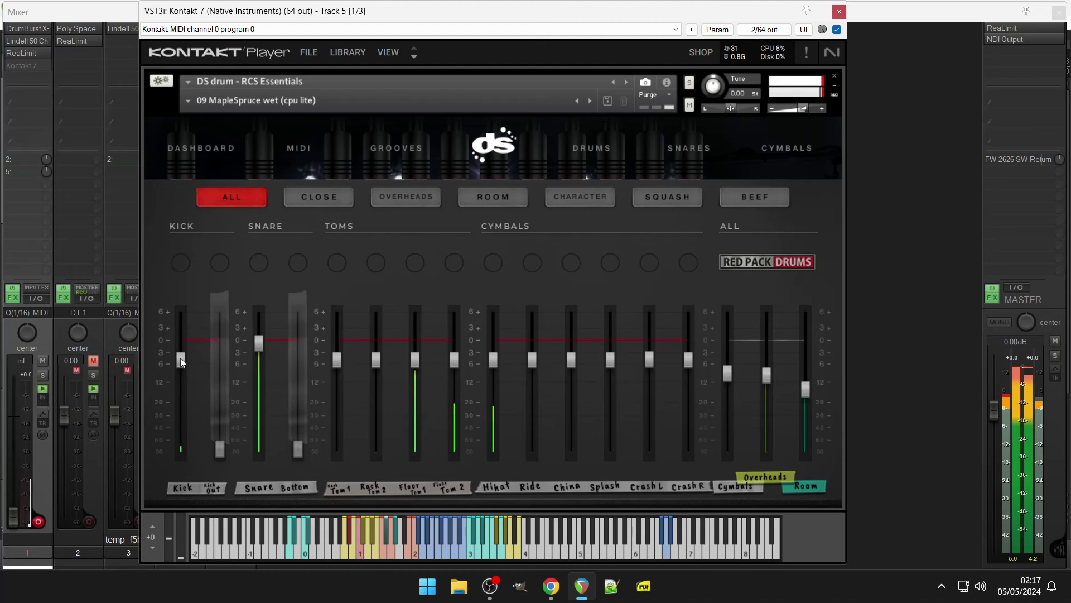
pyautogui.moveTo(179, 358); pyautogui.dragTo(176, 344)
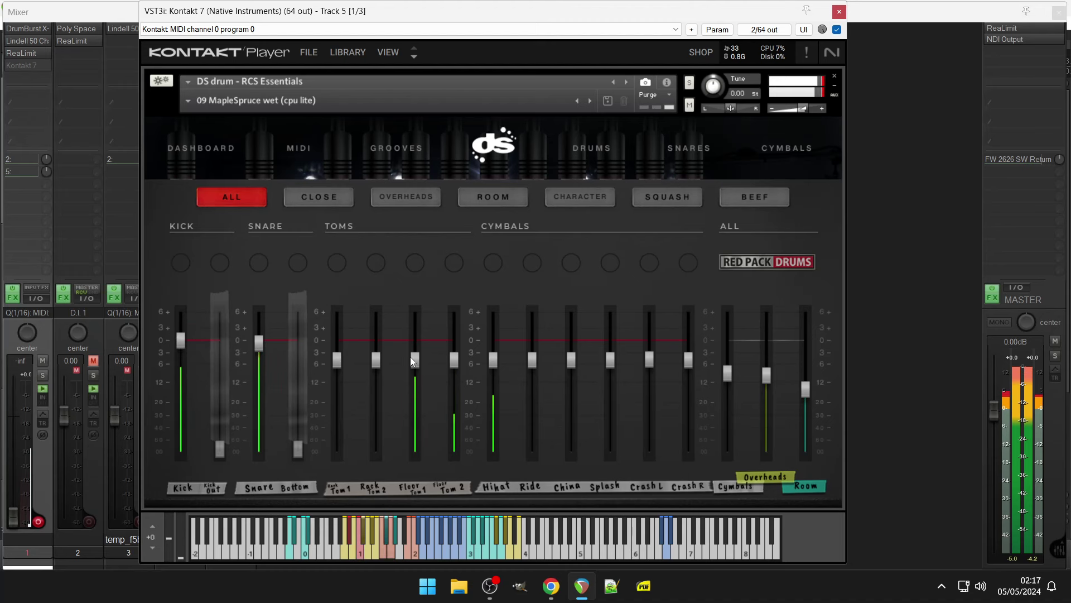
pyautogui.moveTo(414, 360)
pyautogui.mouseDown()
pyautogui.moveTo(415, 378)
pyautogui.moveTo(450, 363)
pyautogui.moveTo(447, 377)
pyautogui.moveTo(492, 343)
pyautogui.moveTo(455, 385)
pyautogui.moveTo(416, 380)
pyautogui.mouseUp()
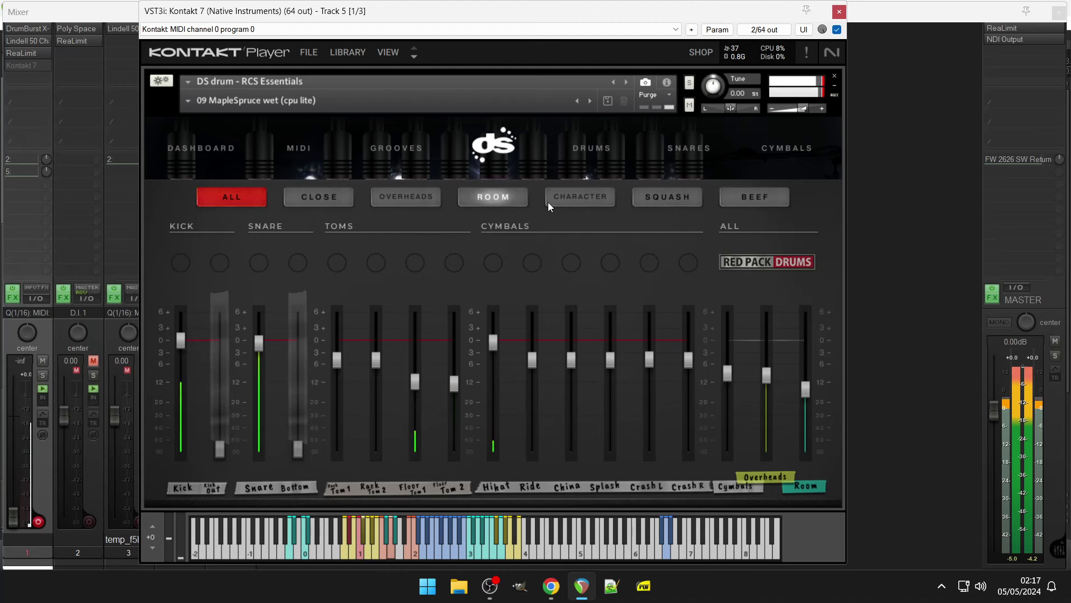
pyautogui.click(483, 200)
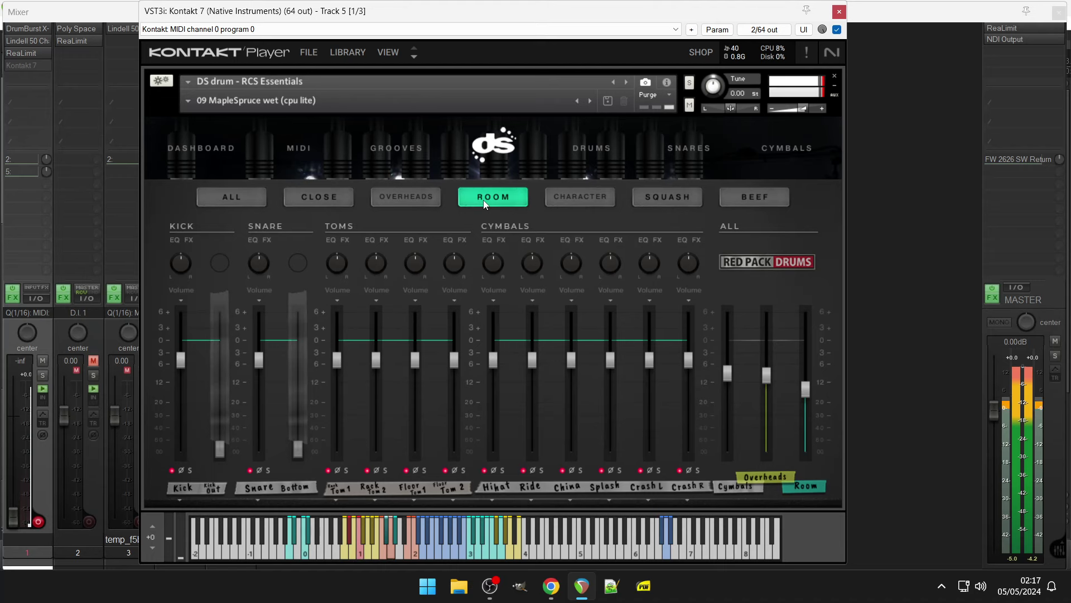
# Step: Select the Bog Oak snare, and switch the drums to the Maple / Kotò series with the Felt beater
pyautogui.click(608, 154)
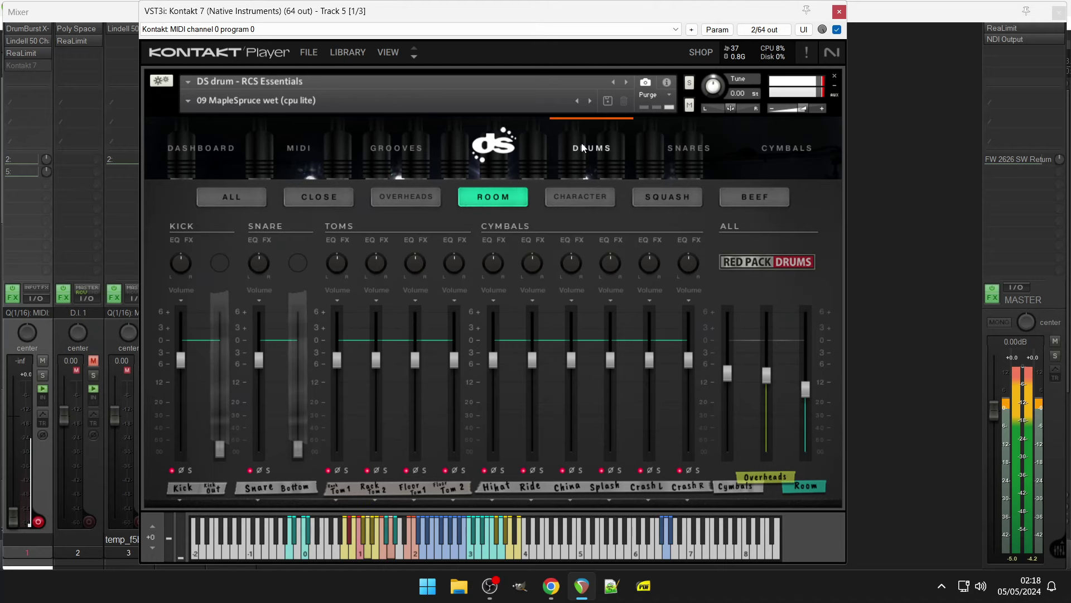
pyautogui.click(689, 148)
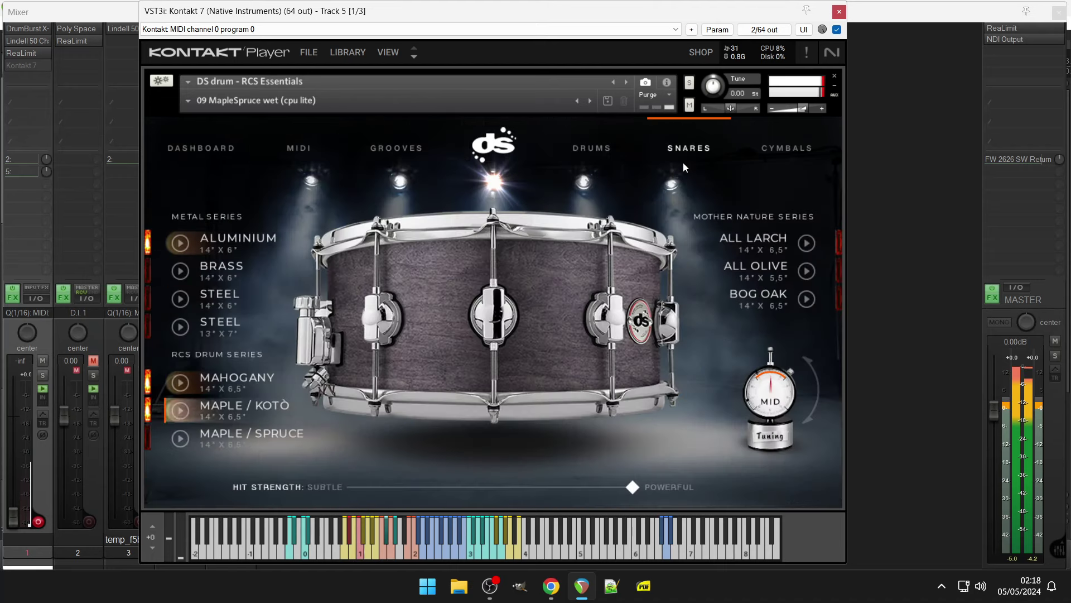
pyautogui.click(734, 301)
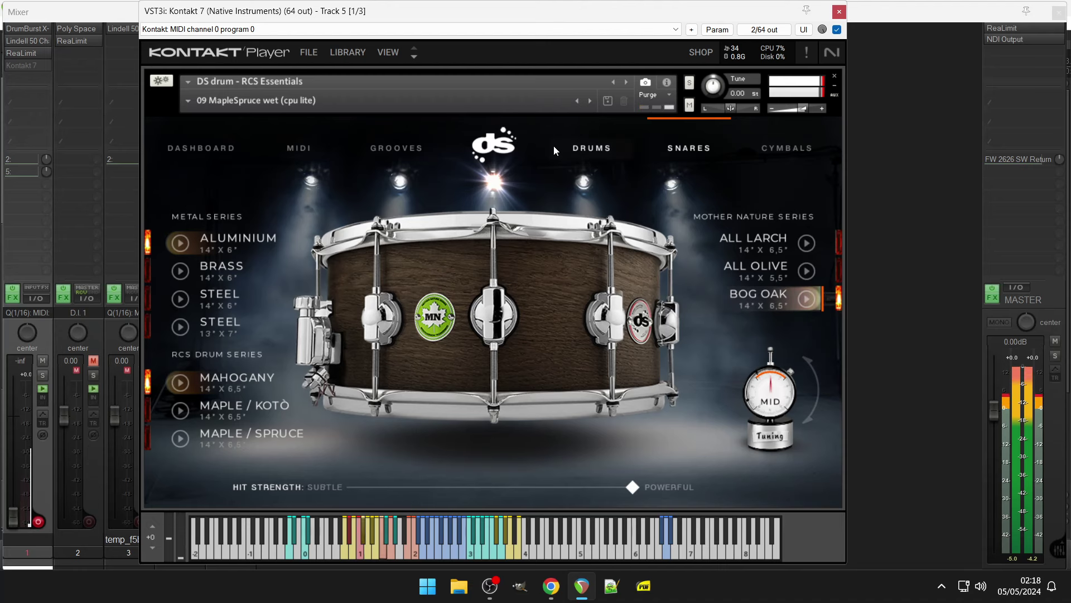
pyautogui.click(591, 148)
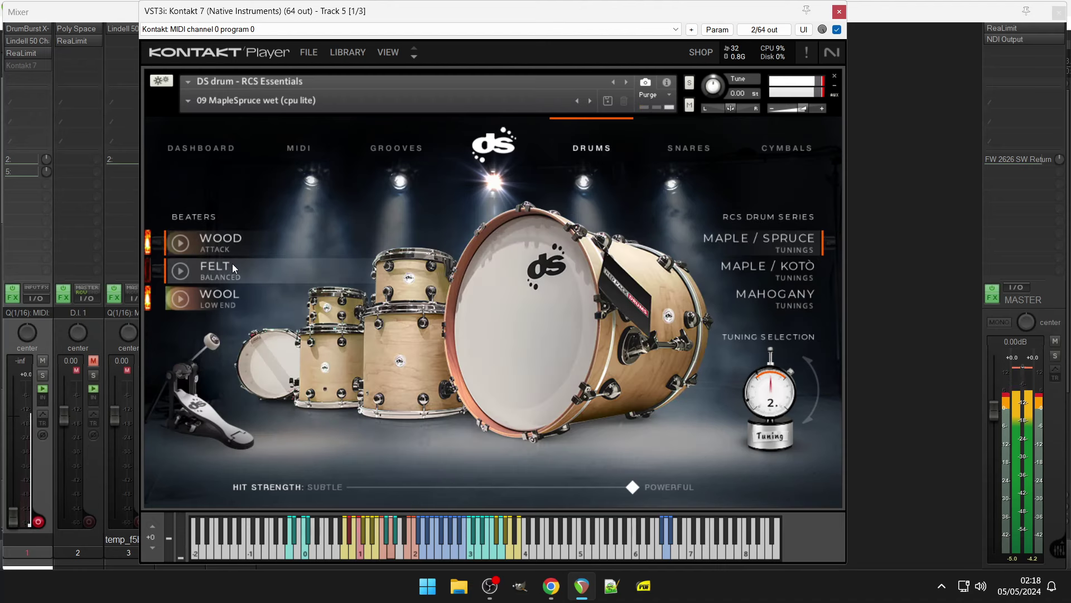
pyautogui.click(764, 274)
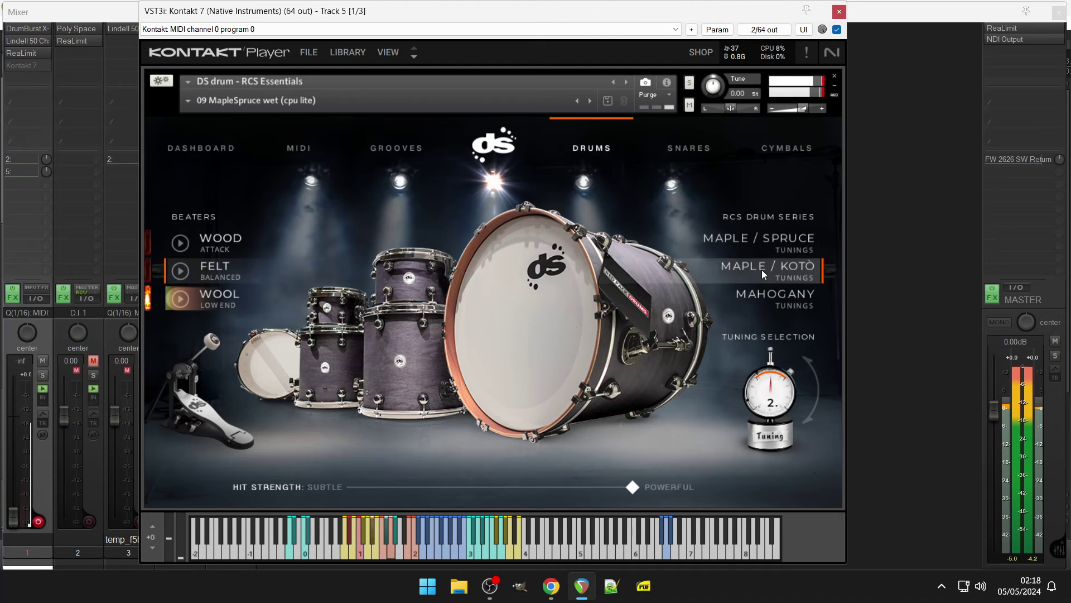
# Step: Set the drum kit's tuning selection to 3, and switch from Kontakt 7 to the DrumBurst X-824 window
pyautogui.click(774, 380)
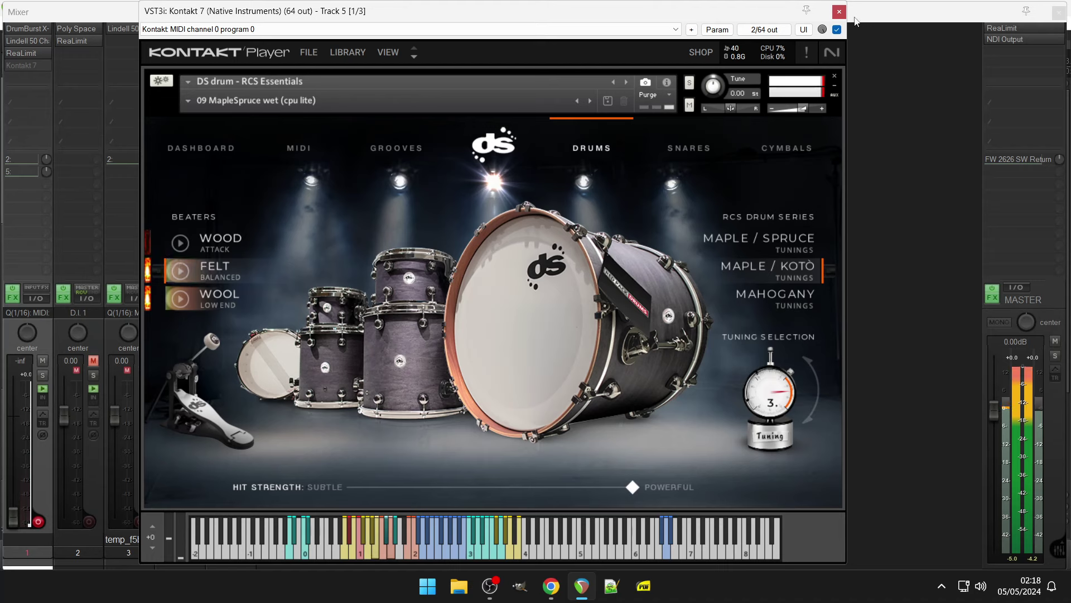
pyautogui.click(839, 12)
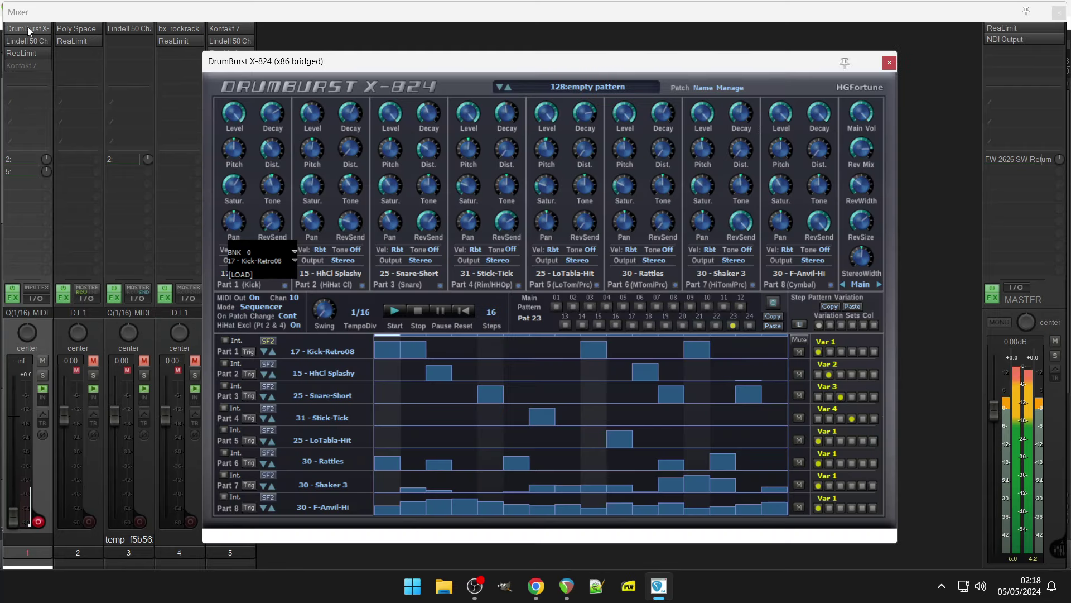
pyautogui.click(28, 27)
# Step: Try the patch 36:Love it, and load 52:DMX now 120 bpm
pyautogui.click(623, 86)
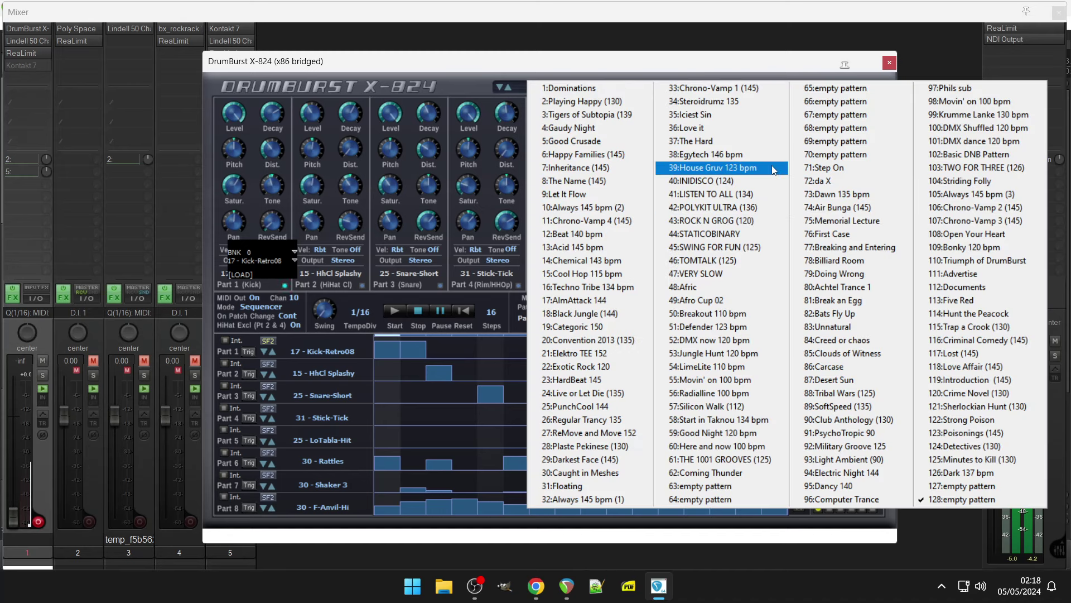
pyautogui.click(751, 135)
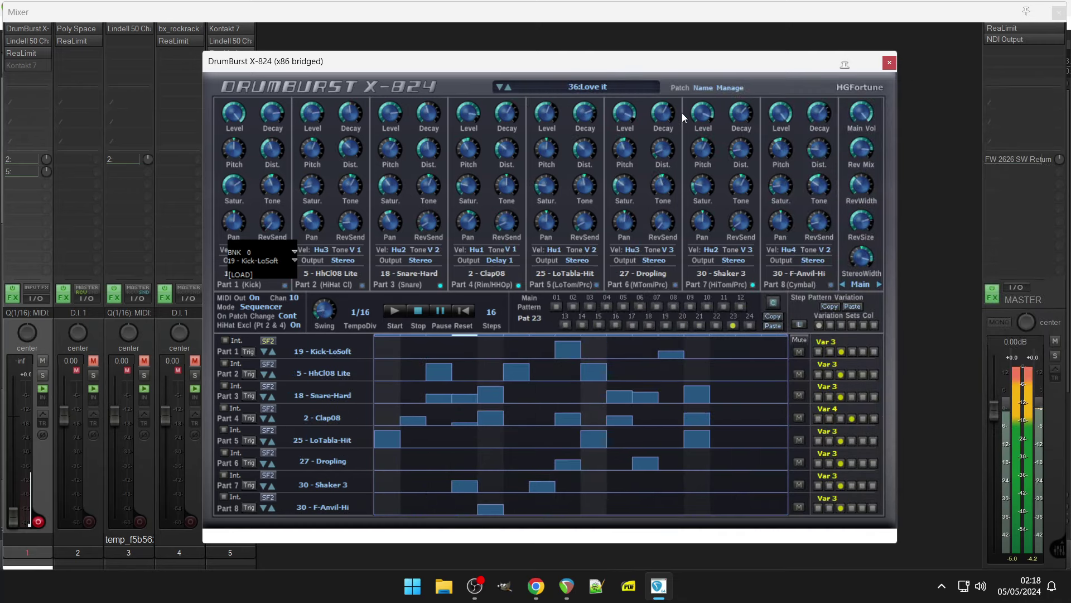
pyautogui.click(622, 86)
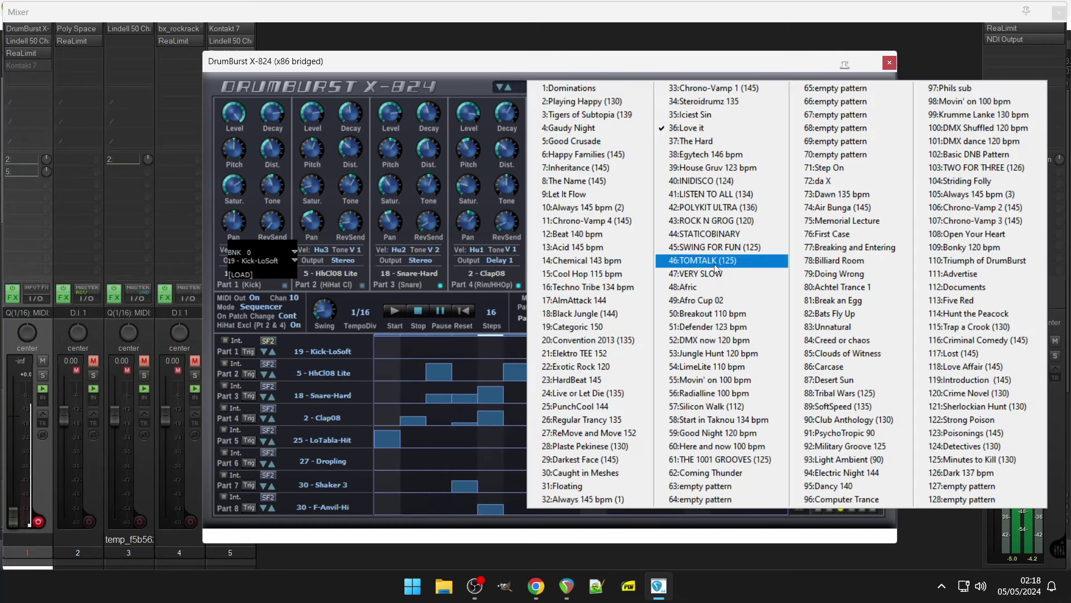
pyautogui.click(723, 336)
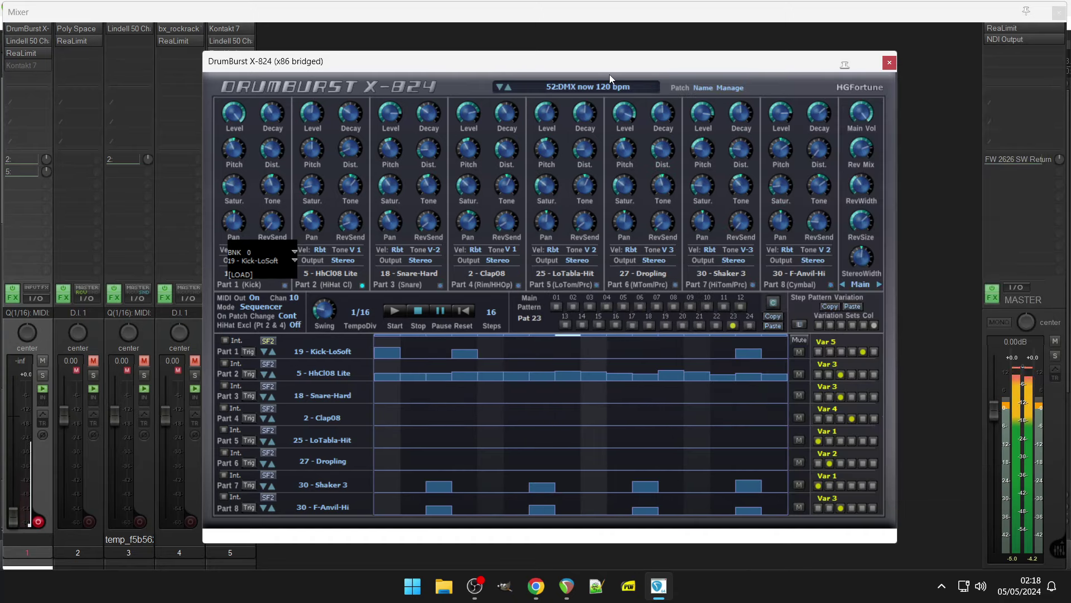
# Step: Draw the velocities in the Part 2 HhCl08 Lite lane down to almost nothing across the pattern
pyautogui.click(612, 88)
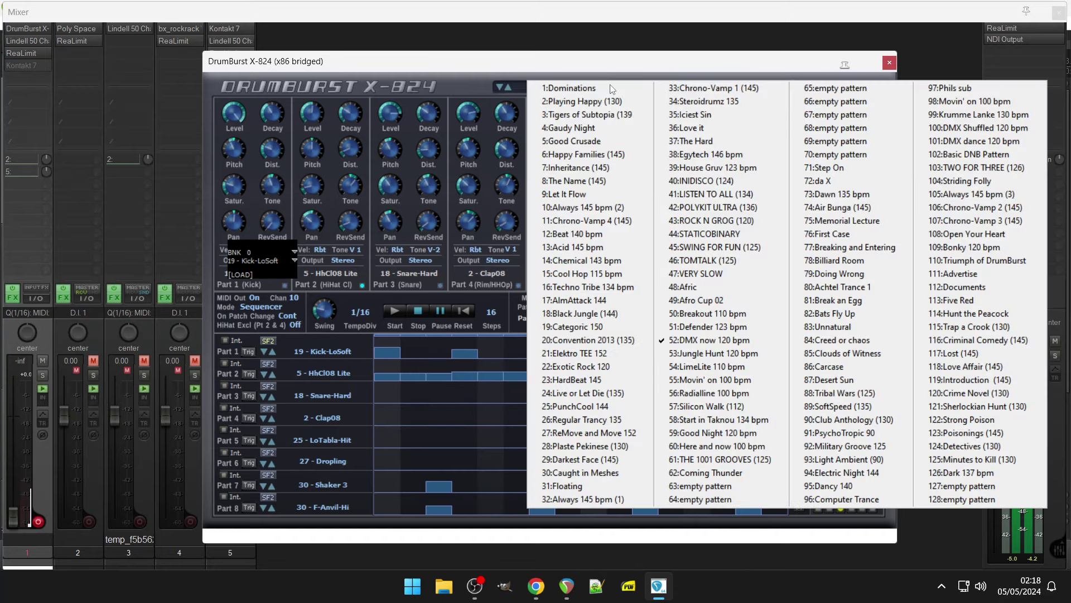
pyautogui.click(392, 377)
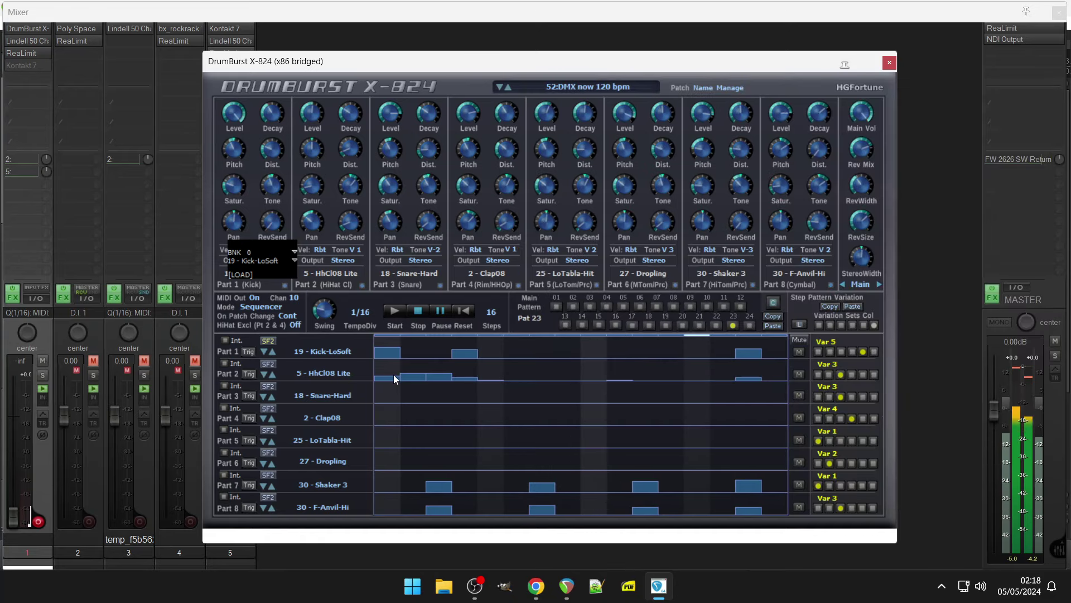
pyautogui.moveTo(393, 374)
pyautogui.mouseDown()
pyautogui.moveTo(422, 390)
pyautogui.moveTo(533, 391)
pyautogui.mouseUp()
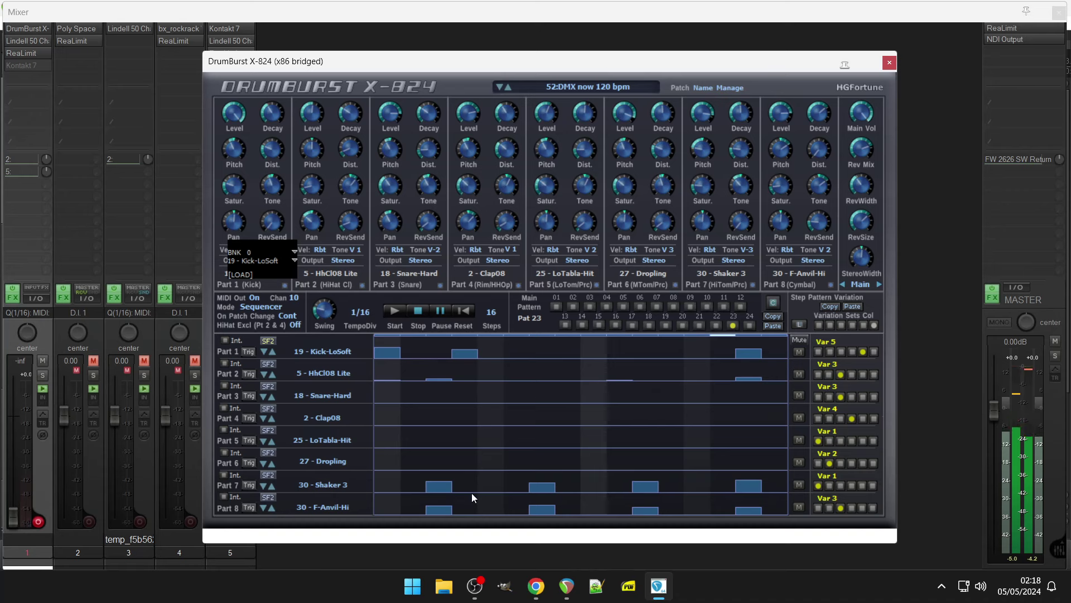
# Step: Add Part 8 F-Anvil-Hi hits on steps 1, 5, 6, 9 and 13
pyautogui.click(387, 507)
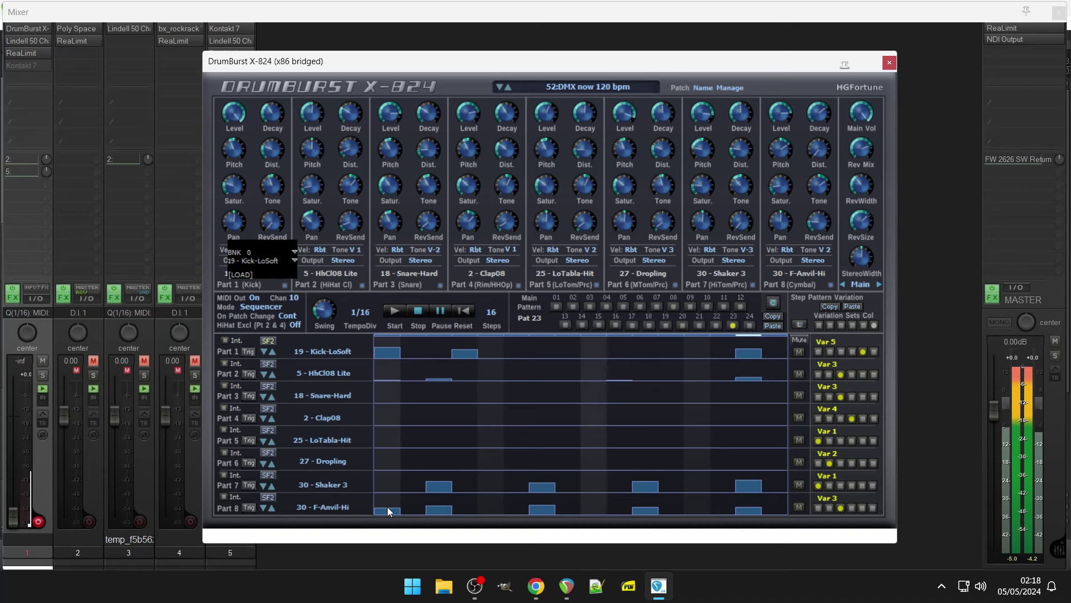
pyautogui.moveTo(481, 497); pyautogui.dragTo(518, 498)
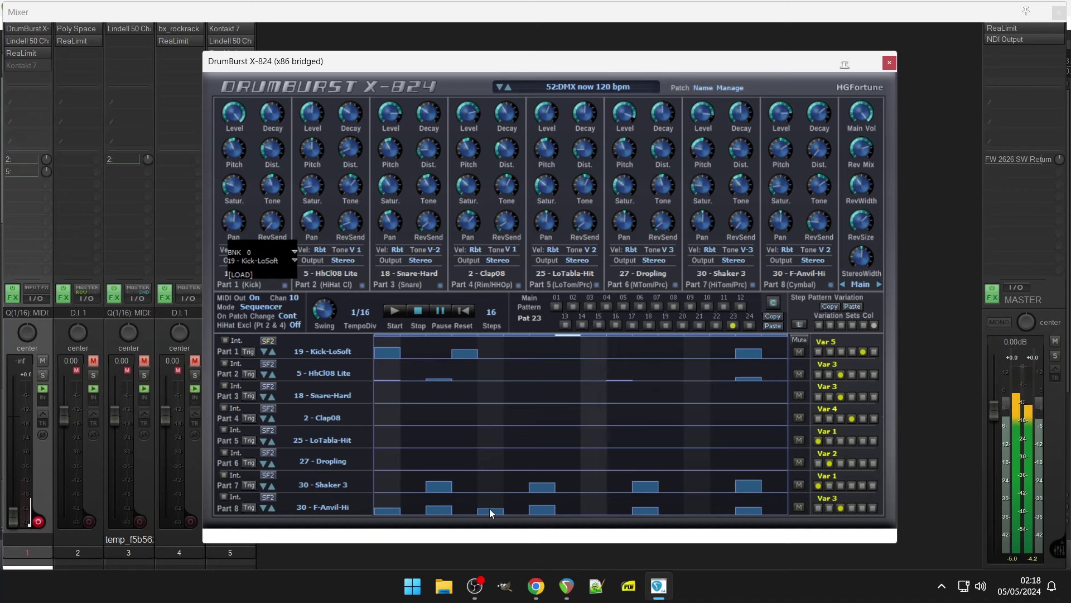
pyautogui.click(591, 497)
pyautogui.click(688, 500)
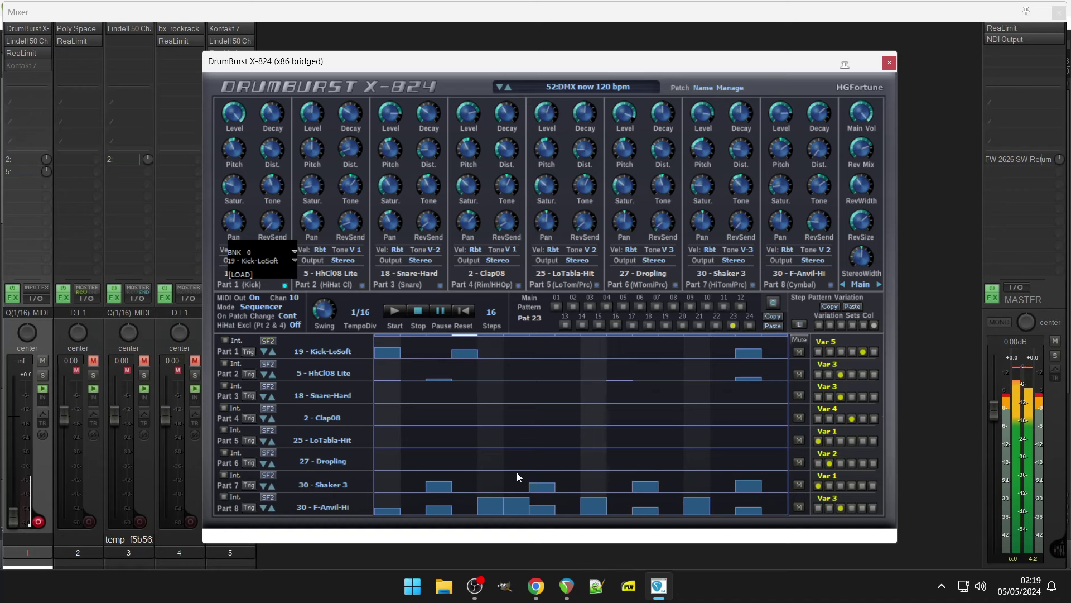
# Step: Add Part 7 Shaker 3 hits on steps 1, 5, 9 and 13
pyautogui.click(393, 483)
pyautogui.click(488, 483)
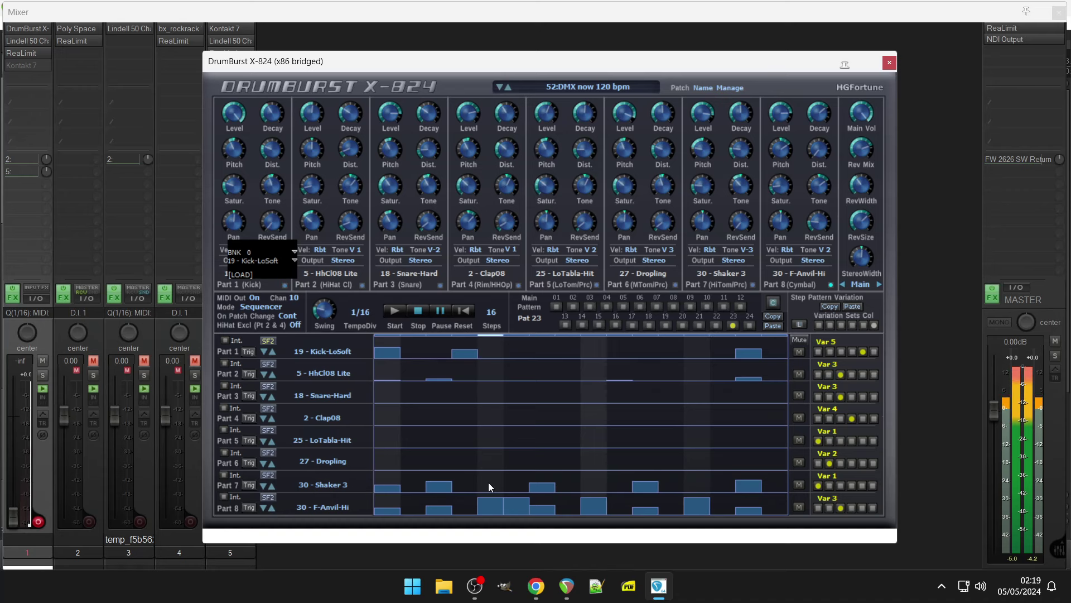
pyautogui.click(591, 484)
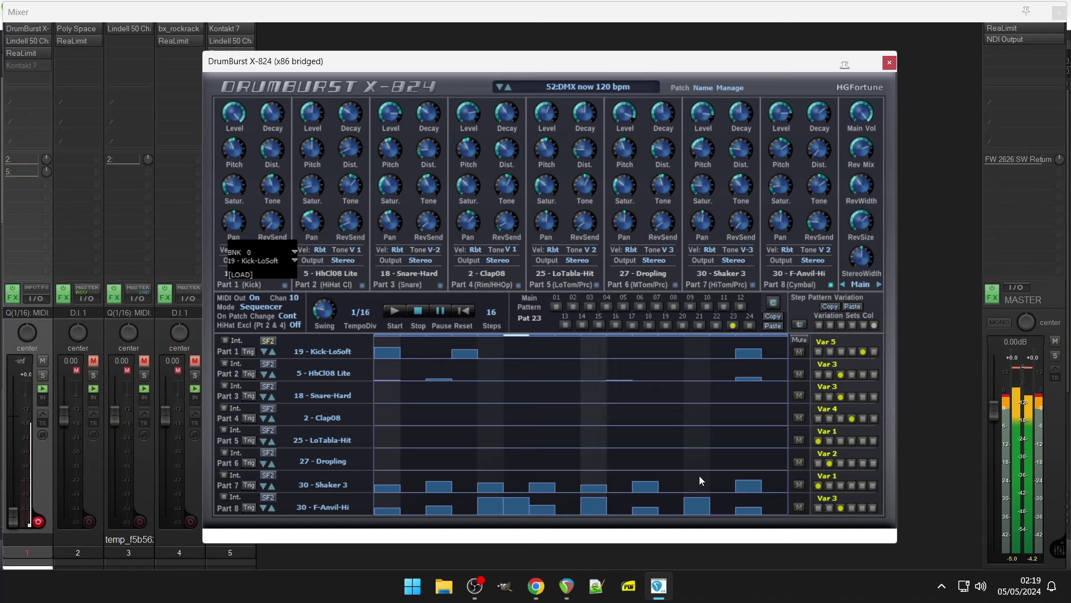
pyautogui.click(698, 483)
# Step: Place Part 3 Snare-Hard hits at full level on steps 5 and 13 only
pyautogui.click(494, 394)
pyautogui.click(517, 394)
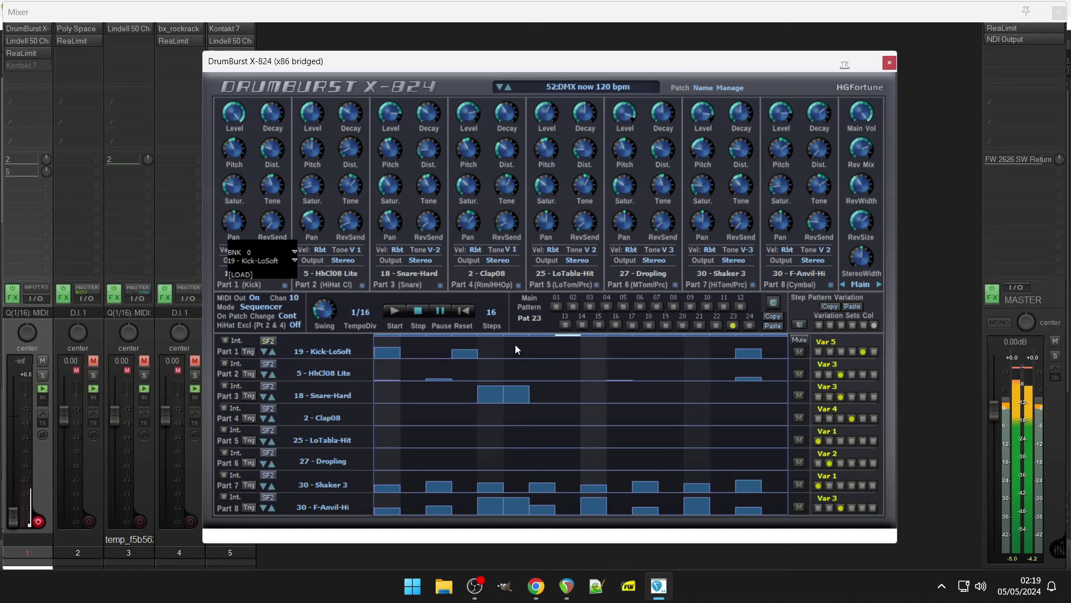
pyautogui.click(517, 396)
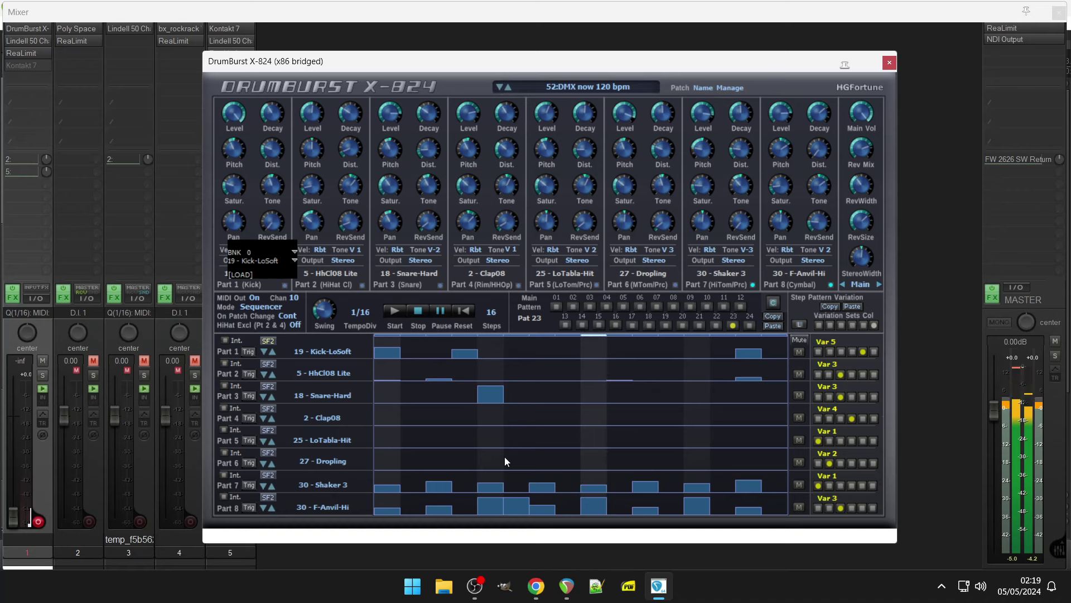
pyautogui.click(491, 396)
pyautogui.click(485, 397)
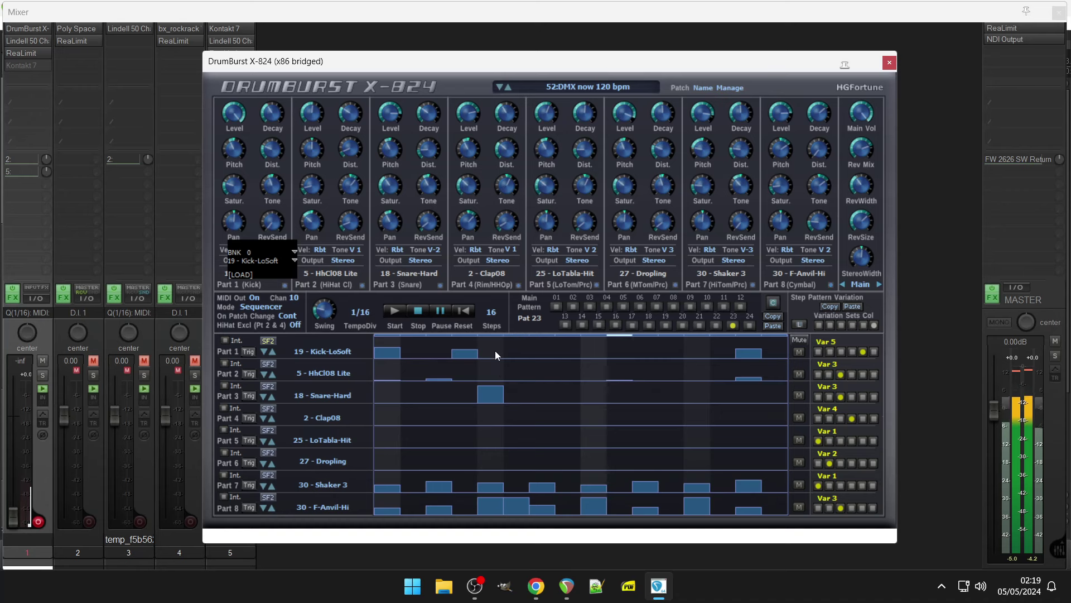
pyautogui.click(694, 390)
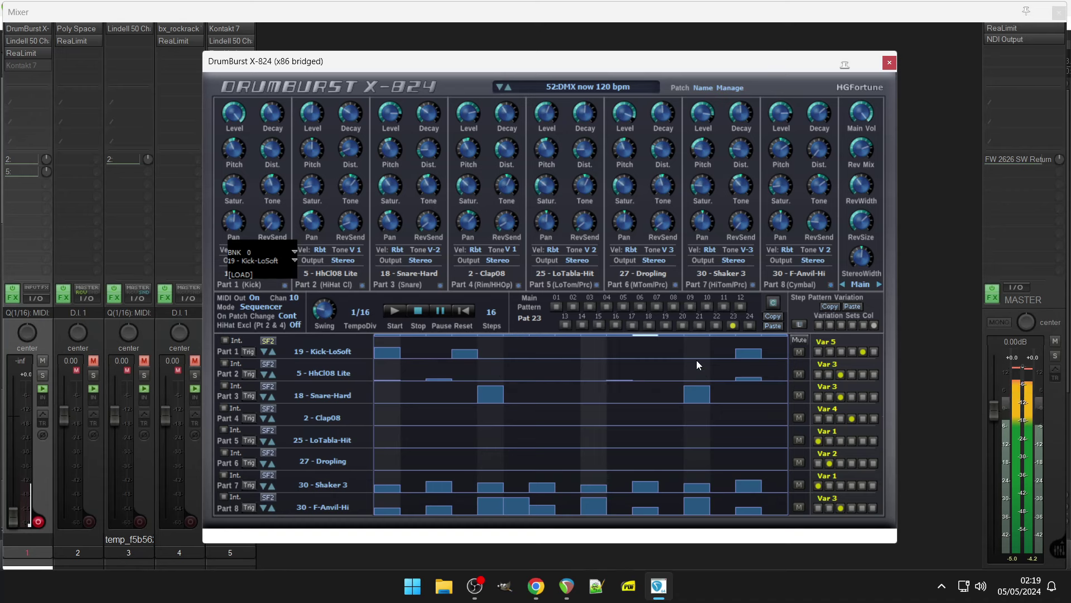
# Step: Add full-level Part 5 LoTabla-Hit hits on steps 6 and 14, and sweep the Part 8 lane down except for step 6
pyautogui.click(522, 440)
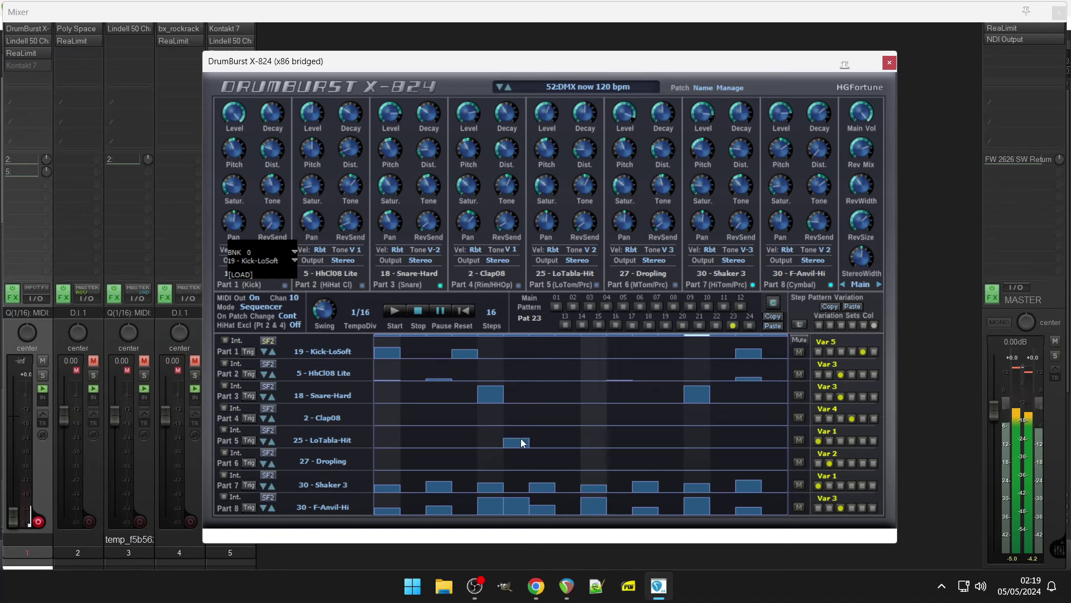
pyautogui.moveTo(397, 511); pyautogui.dragTo(759, 529)
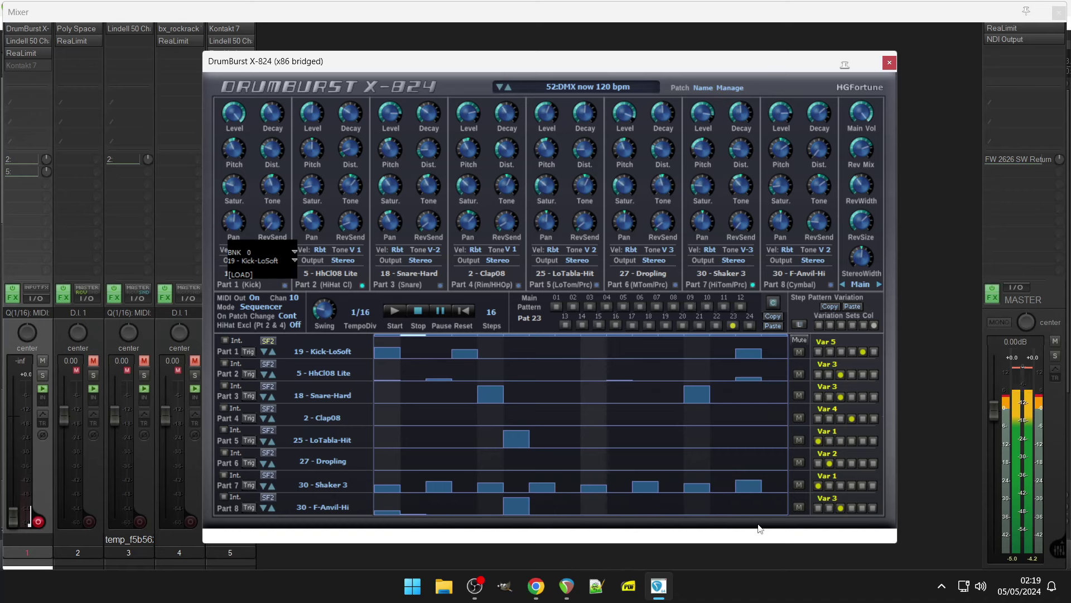
pyautogui.click(732, 442)
pyautogui.moveTo(732, 434); pyautogui.dragTo(729, 420)
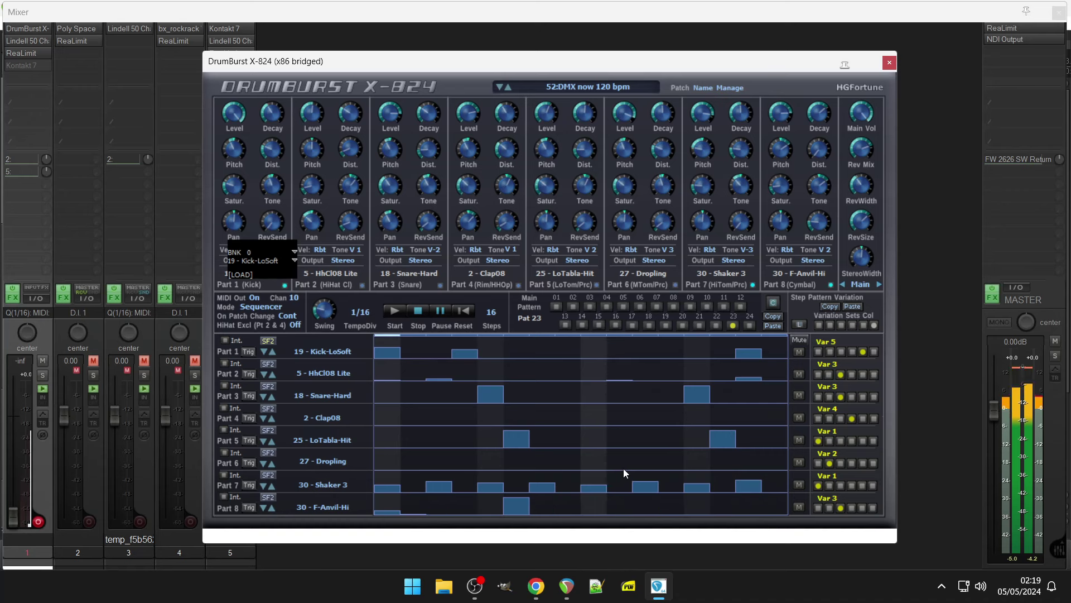
# Step: Add full-level Part 6 Dropling hits on steps 10 and 2, and a Part 8 F-Anvil-Hi hit on step 16
pyautogui.moveTo(624, 467); pyautogui.dragTo(621, 448)
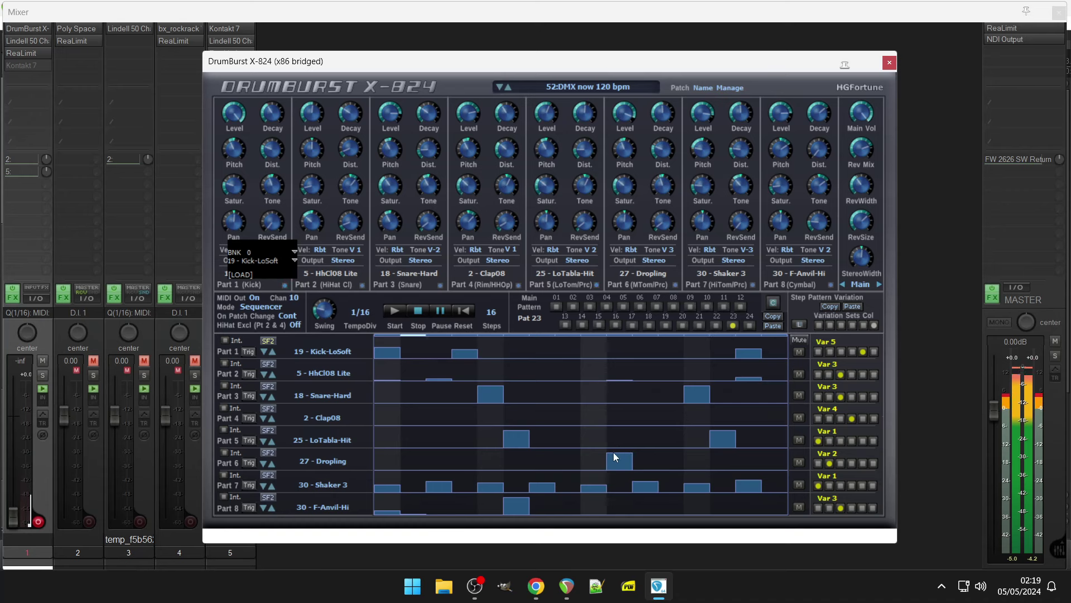
pyautogui.moveTo(408, 463); pyautogui.dragTo(411, 444)
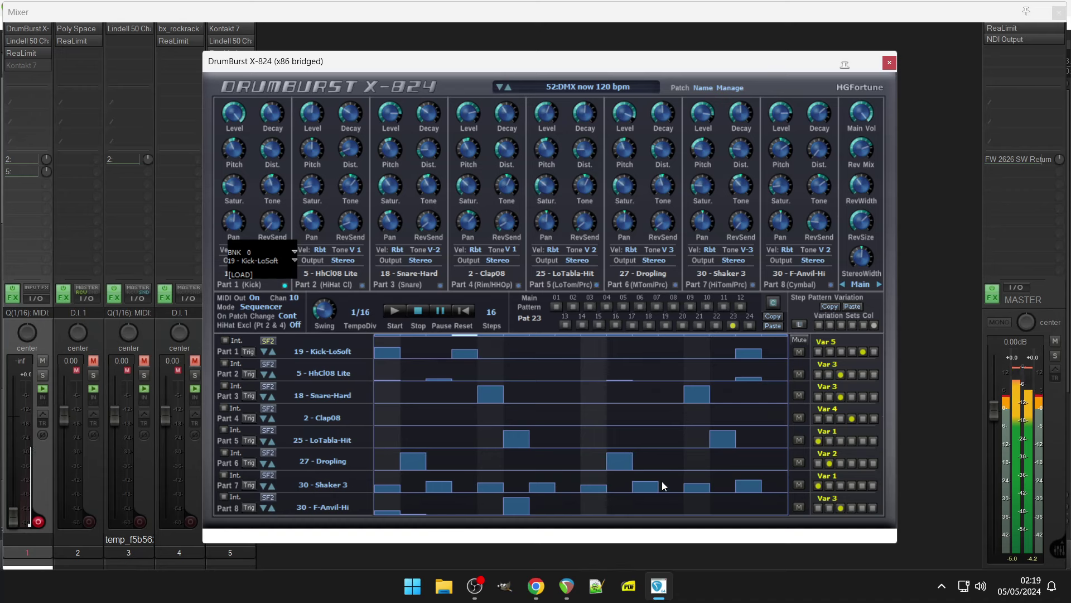
pyautogui.moveTo(776, 505); pyautogui.dragTo(785, 474)
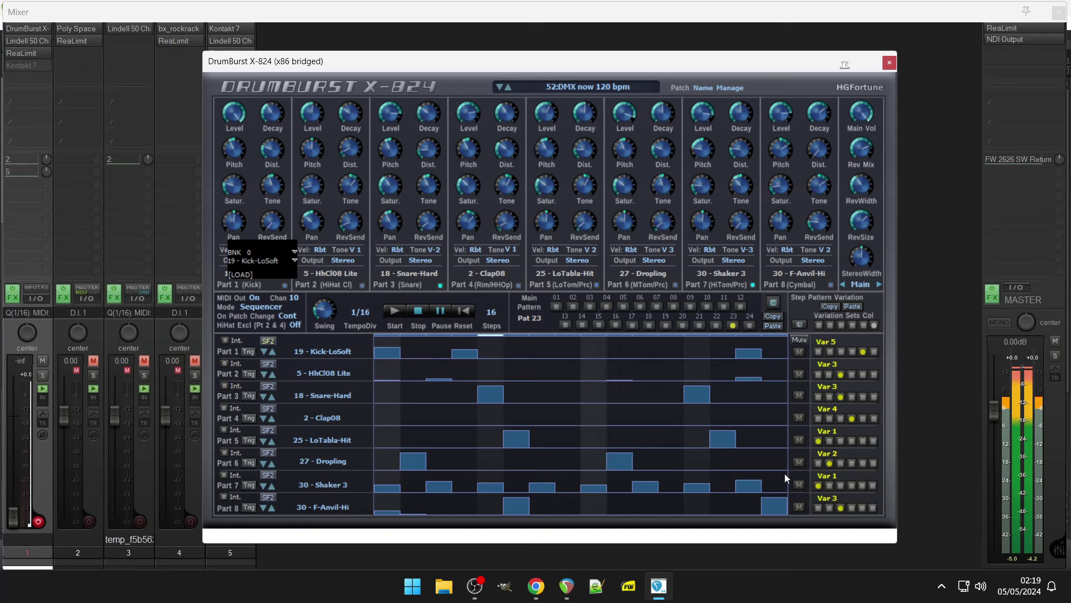
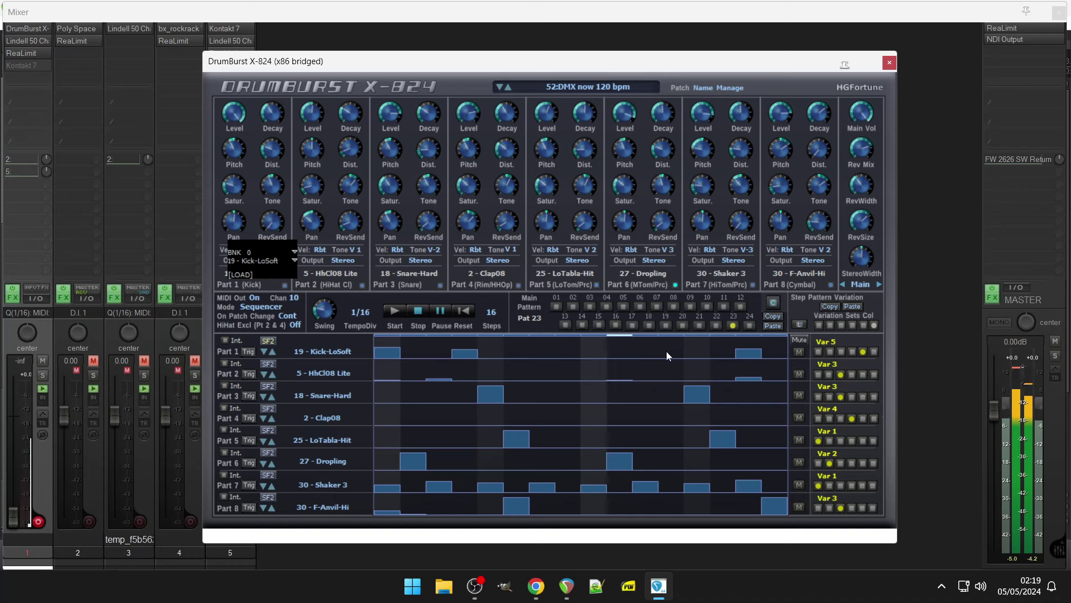
# Step: Add a Part 1 Kick-LoSoft hit on step 11, and briefly mute Part 3 to hear the groove without the snare
pyautogui.click(645, 350)
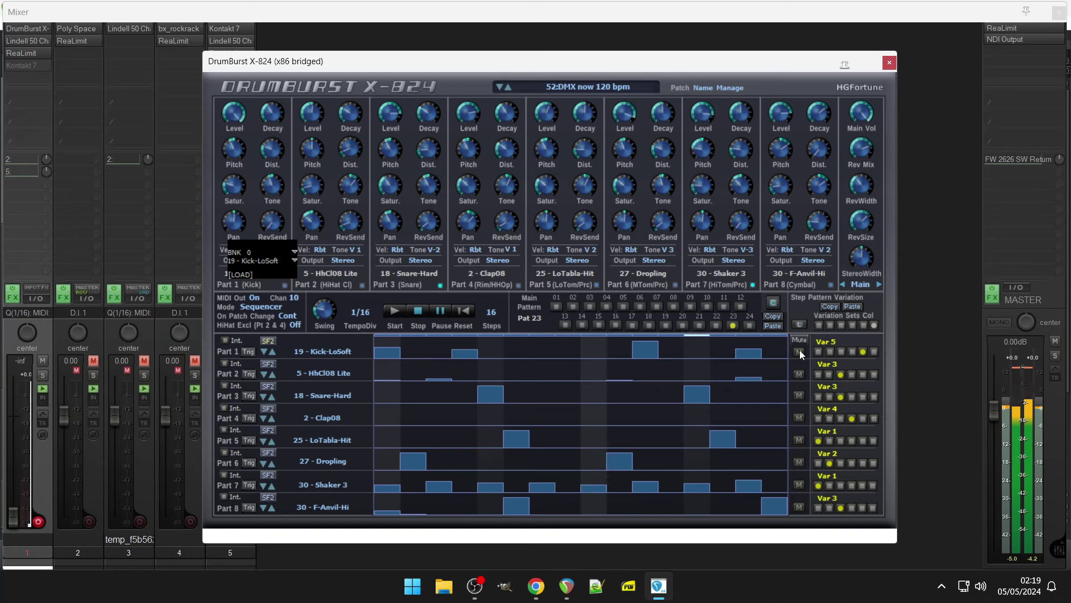
pyautogui.click(799, 395)
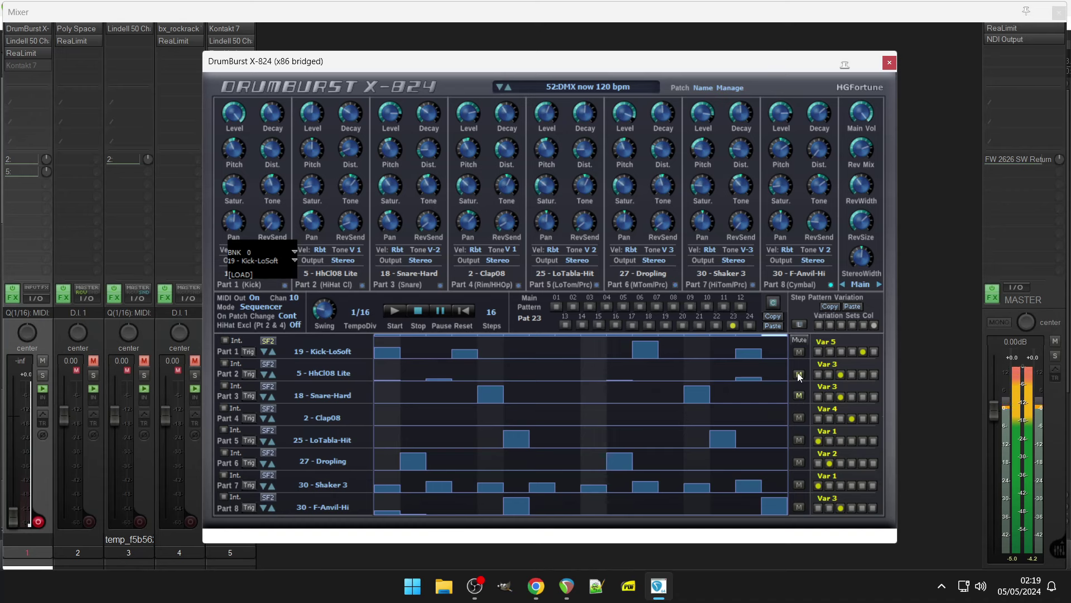
pyautogui.click(799, 395)
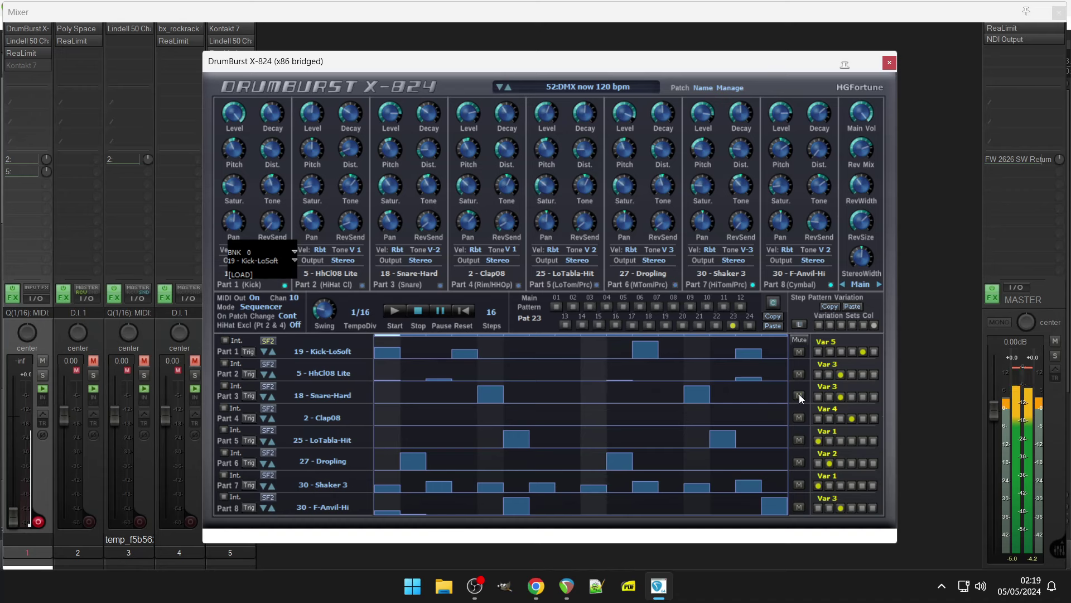
# Step: Remove the Part 8 F-Anvil-Hi hits on steps 6 and 16
pyautogui.click(518, 504)
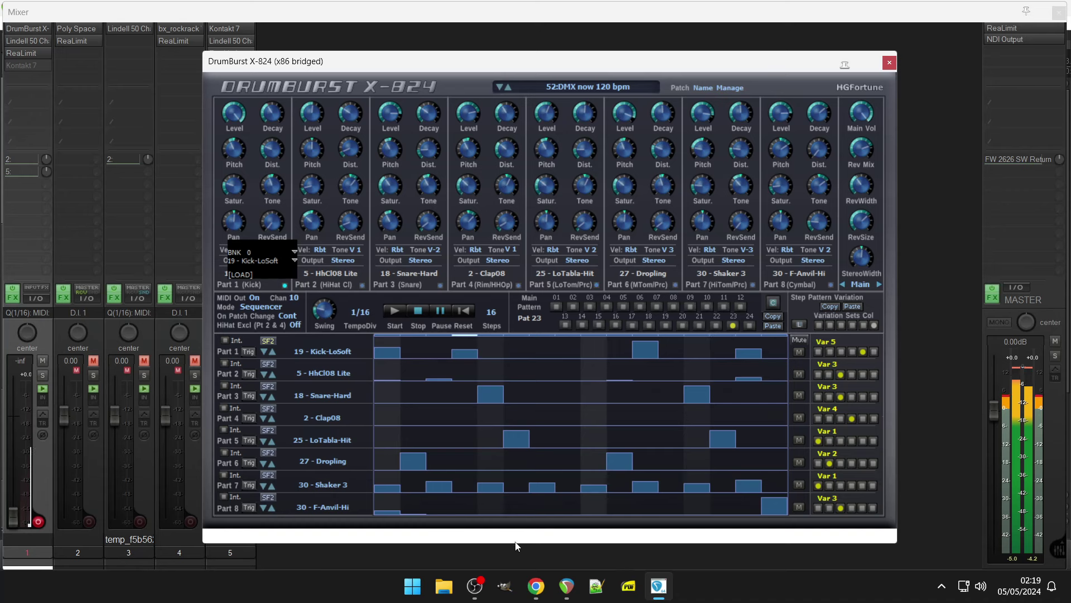
pyautogui.click(762, 506)
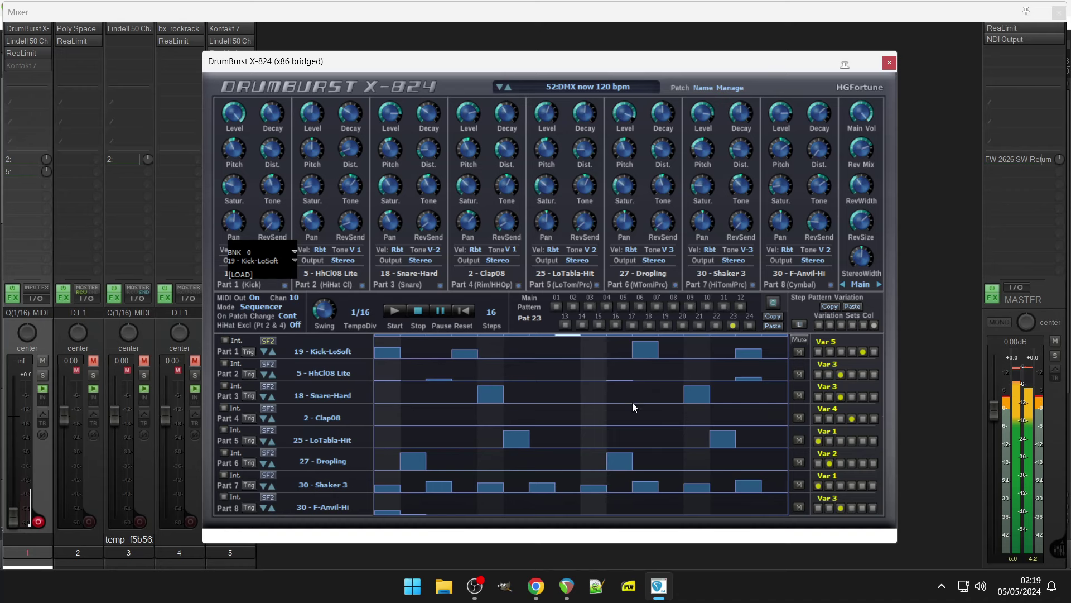
# Step: Switch to Kontakt 7, set the drums to the Mahogany series with the Felt beater, and select the All Larch snare
pyautogui.click(242, 34)
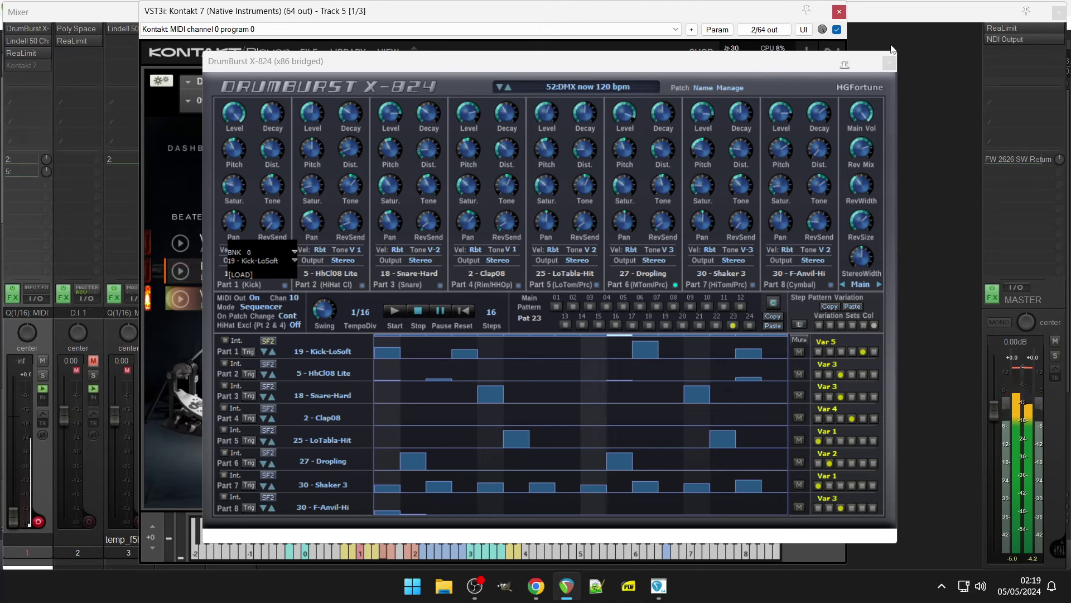
pyautogui.click(890, 62)
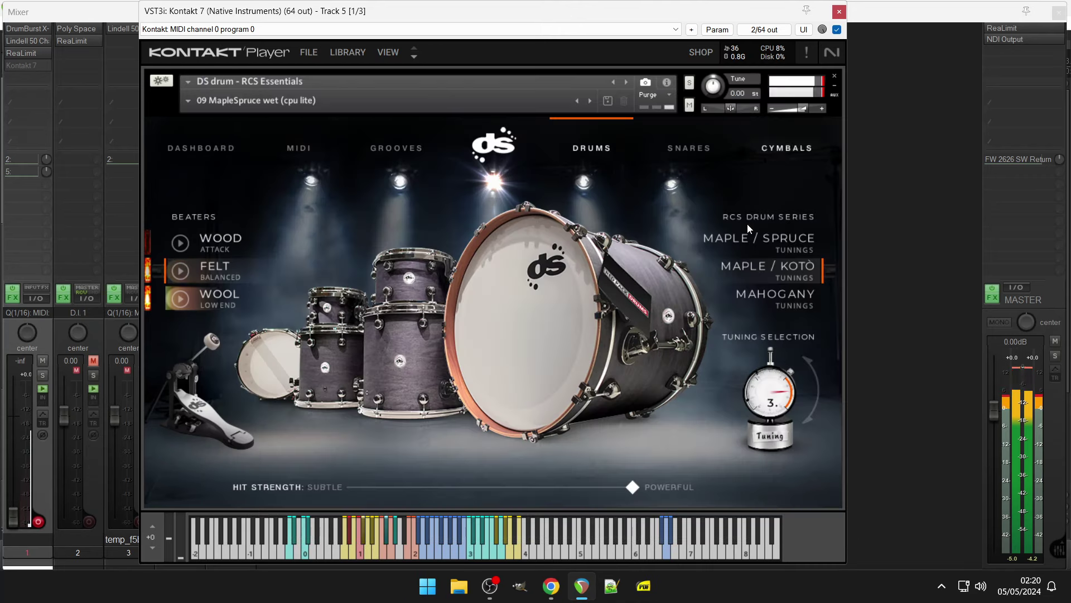
pyautogui.click(756, 299)
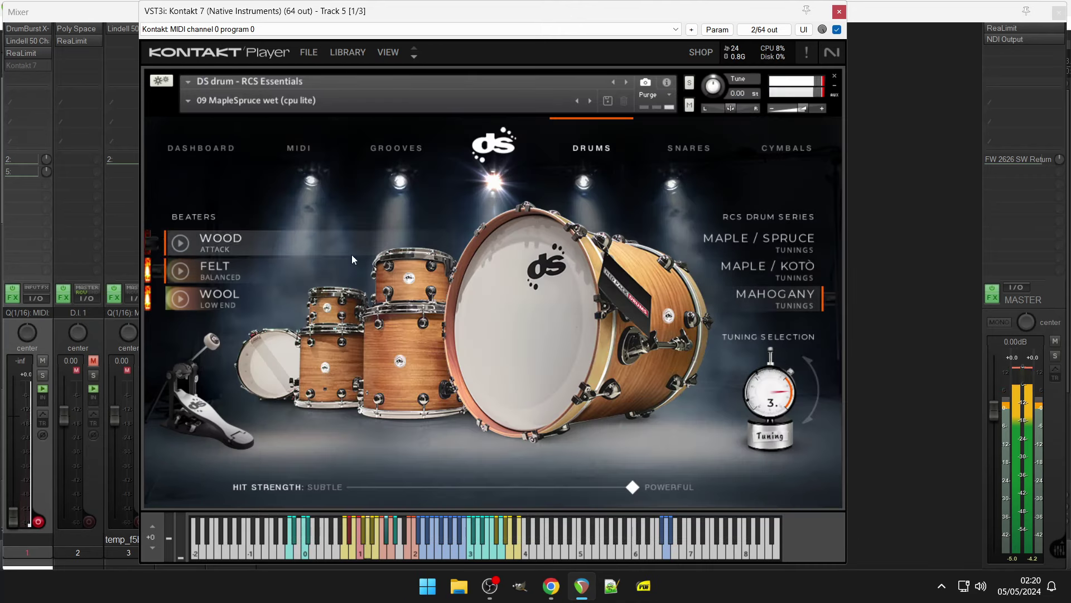
pyautogui.click(353, 270)
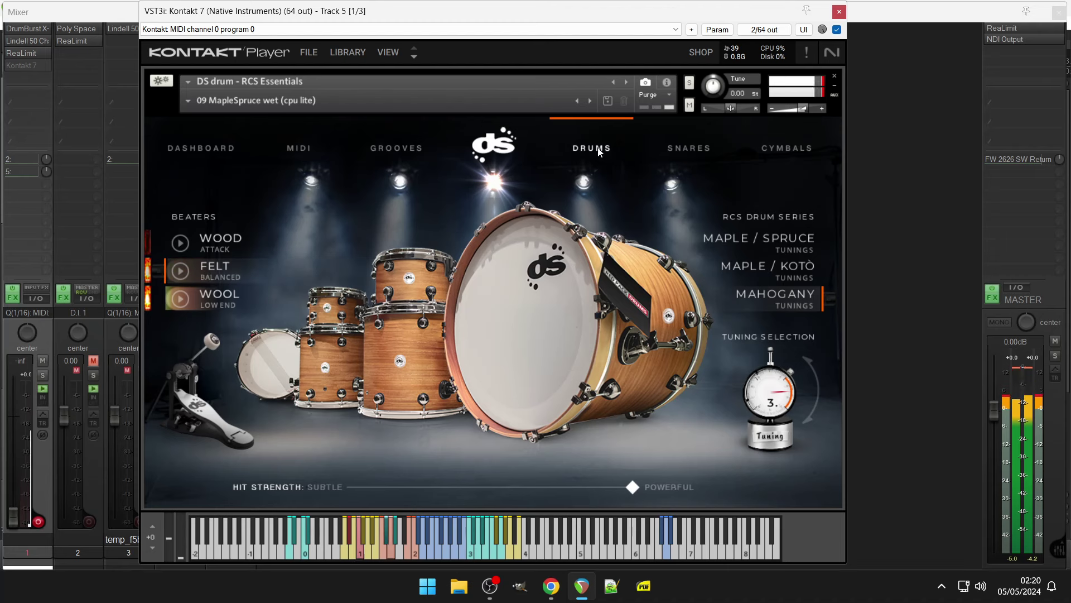
pyautogui.click(689, 148)
pyautogui.click(747, 249)
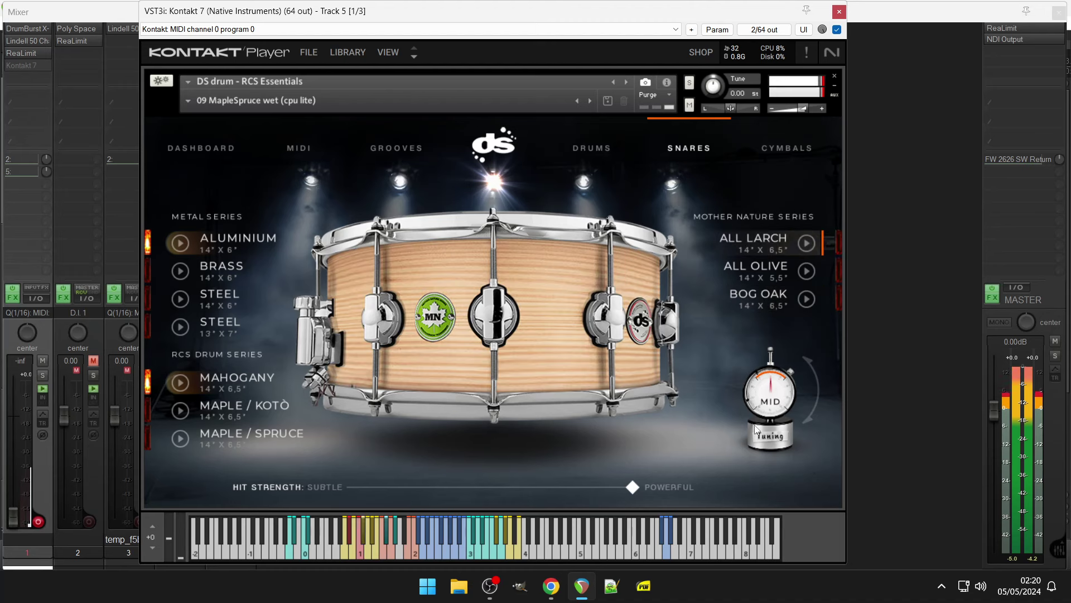
# Step: Set the snare tuning to Low and raise the Snare close-mic volume in the mixer to just below 0 dB
pyautogui.click(762, 399)
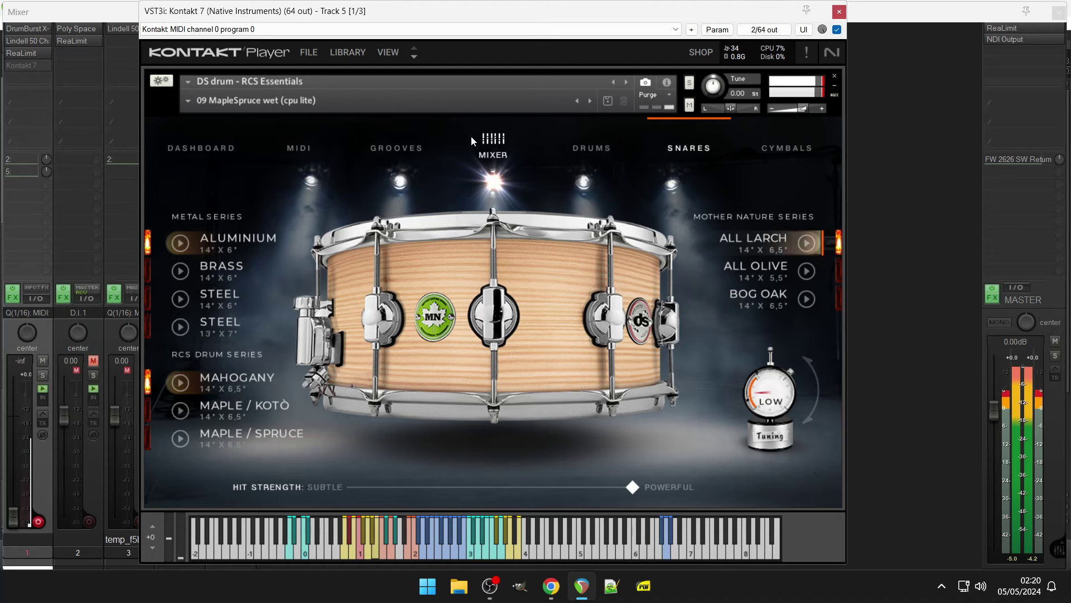
pyautogui.click(478, 141)
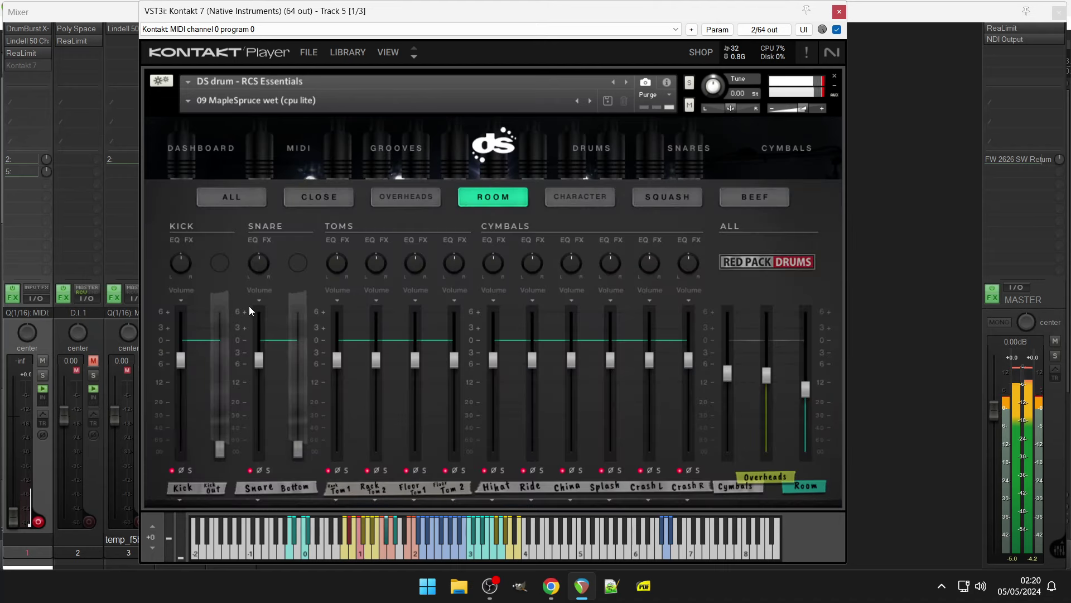
pyautogui.click(310, 193)
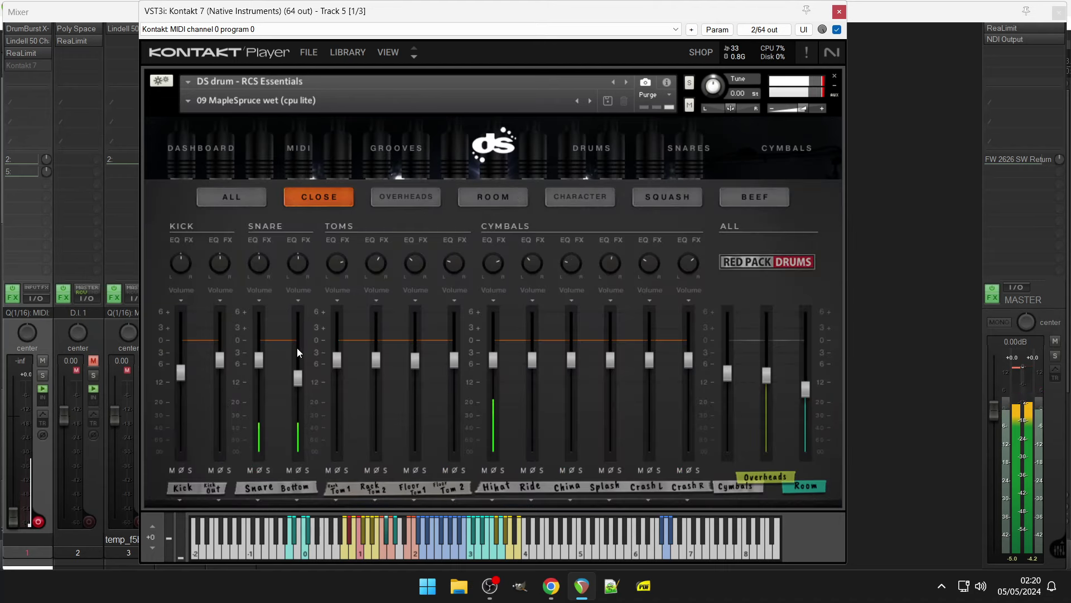
pyautogui.moveTo(262, 357); pyautogui.dragTo(259, 343)
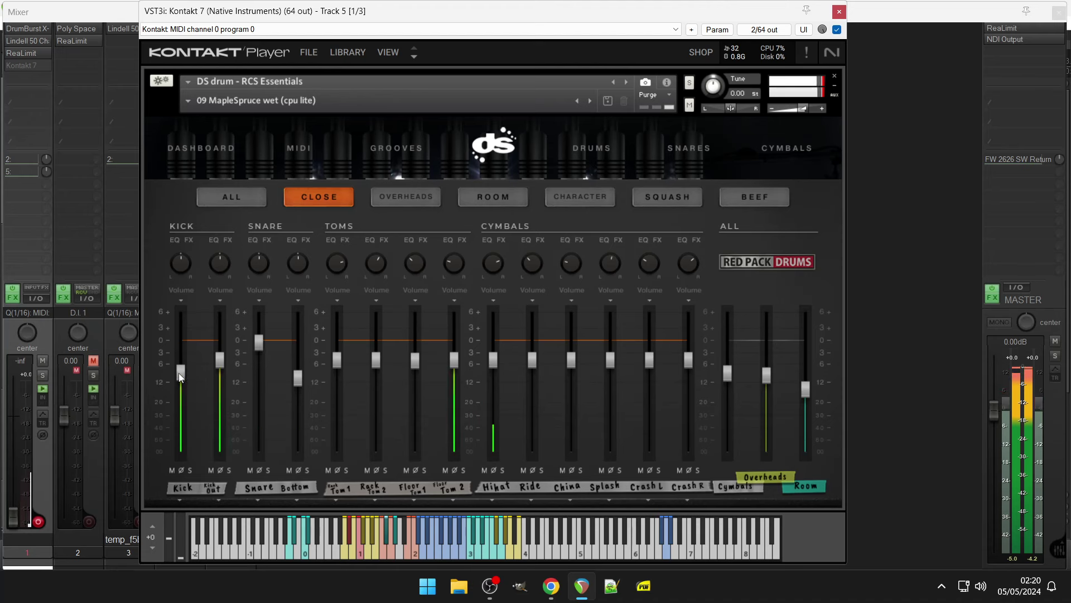
# Step: Rebalance the close mics: raise Kick, Hihat and both floor toms, pull Kick Out and Snare Bottom fully down, and pan the floor toms wider
pyautogui.moveTo(179, 372); pyautogui.dragTo(206, 479)
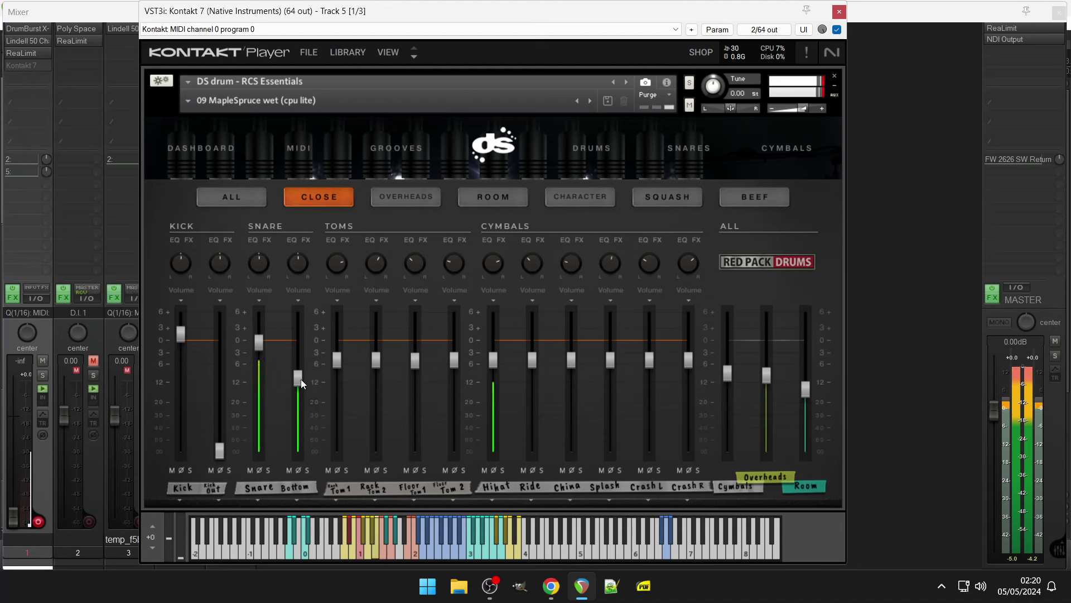
pyautogui.moveTo(300, 377); pyautogui.dragTo(283, 501)
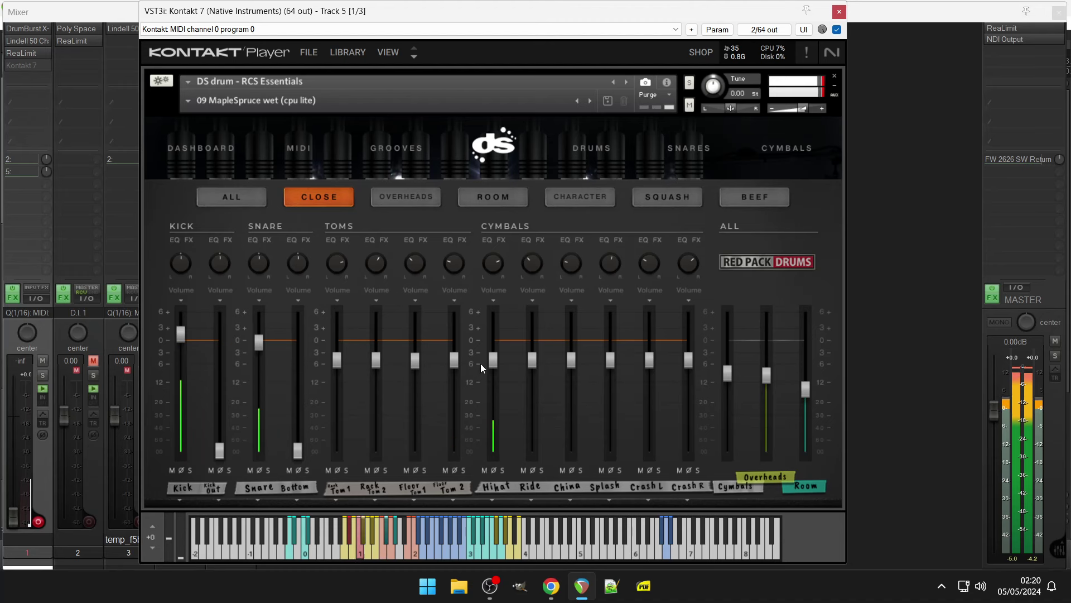
pyautogui.moveTo(487, 360); pyautogui.dragTo(418, 336)
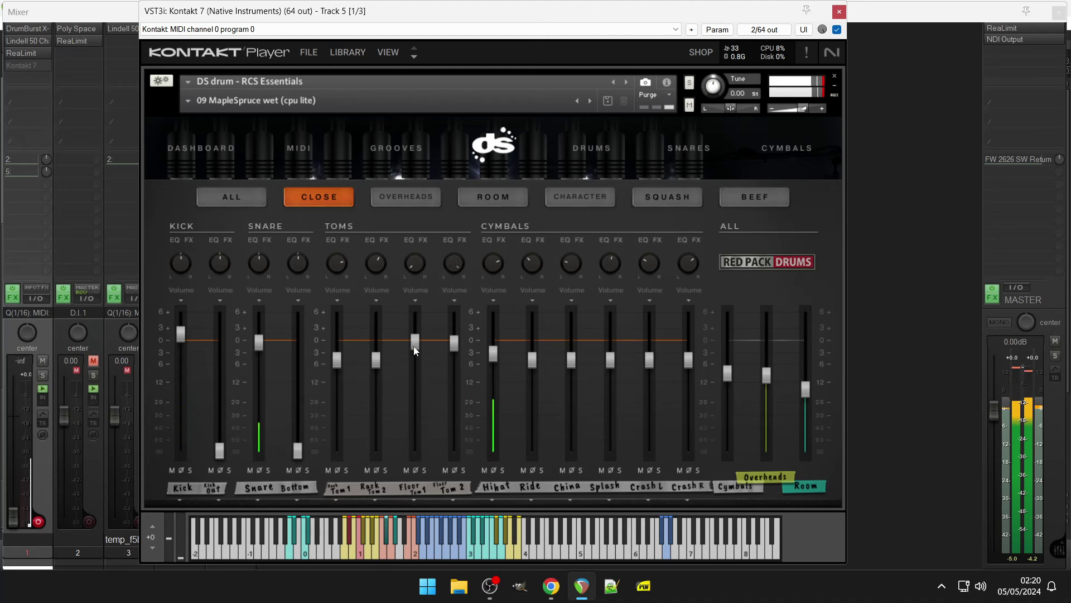
pyautogui.moveTo(413, 346); pyautogui.dragTo(411, 343)
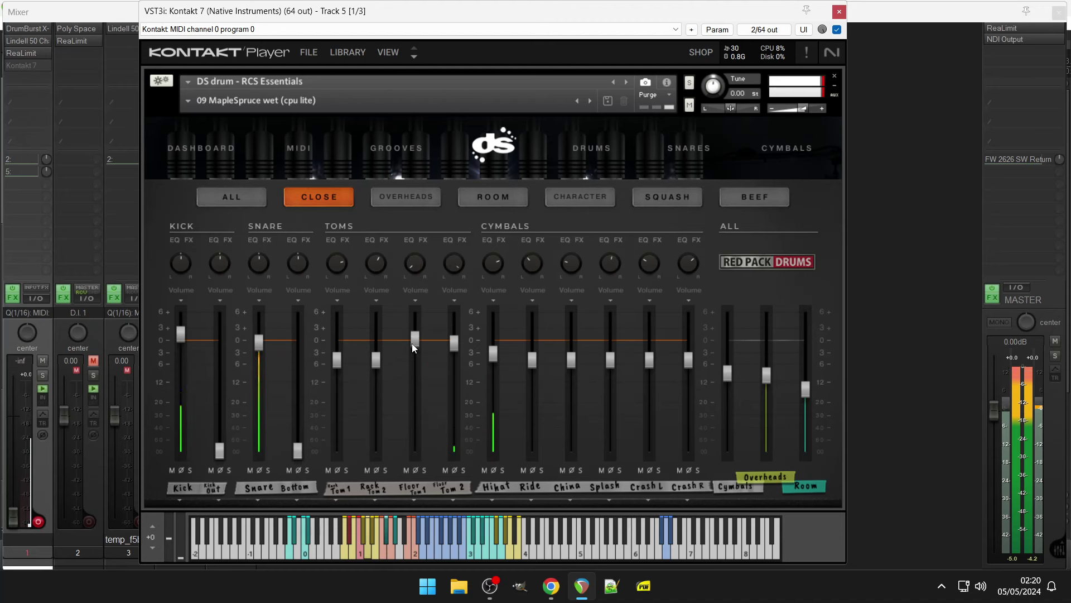
# Step: Audition the Haus drum kit snapshot 23 Gunk (cpu medium), and load 19 Chicken (cpu lite) from the same group
pyautogui.click(316, 102)
pyautogui.moveTo(249, 147)
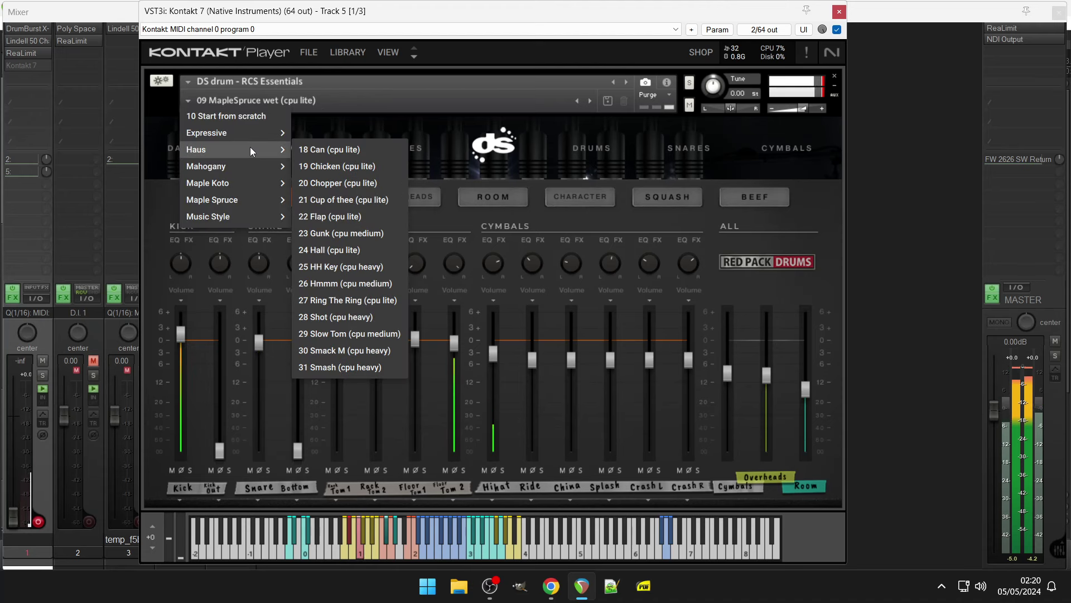
pyautogui.click(320, 234)
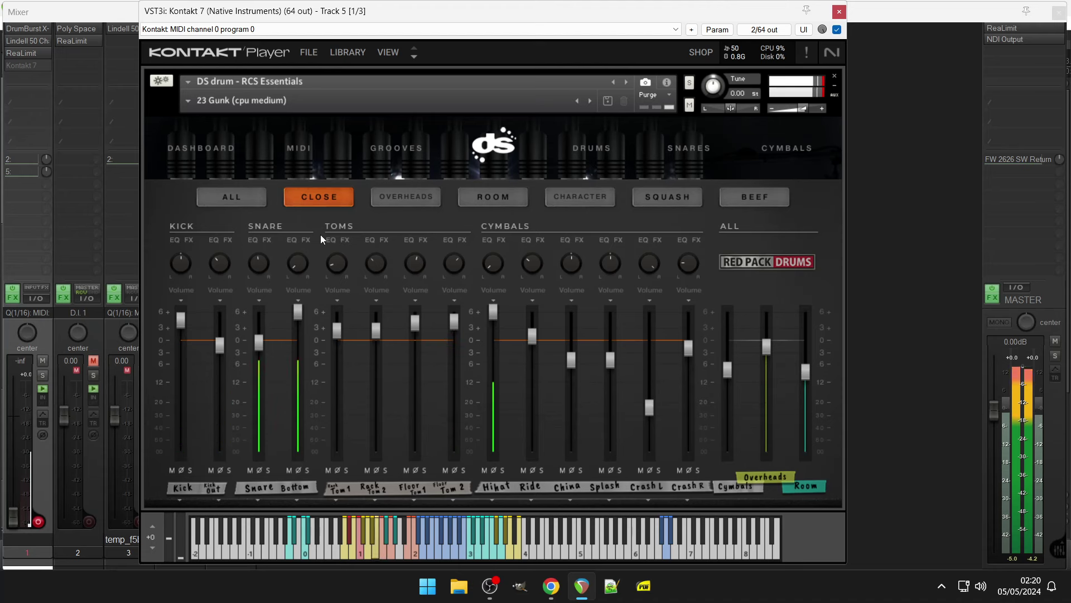
pyautogui.click(302, 98)
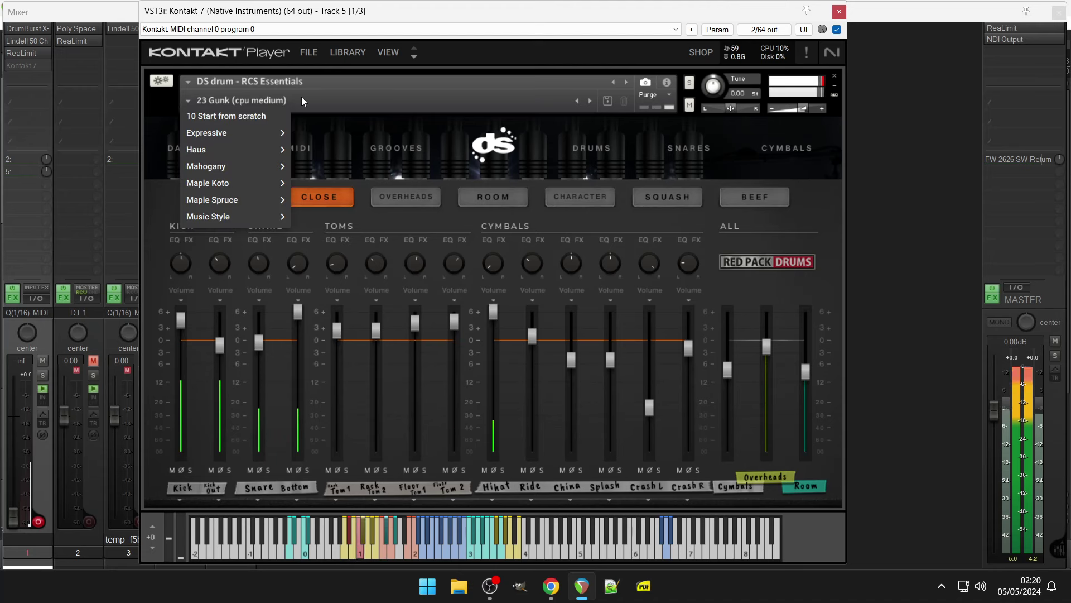
pyautogui.moveTo(265, 149)
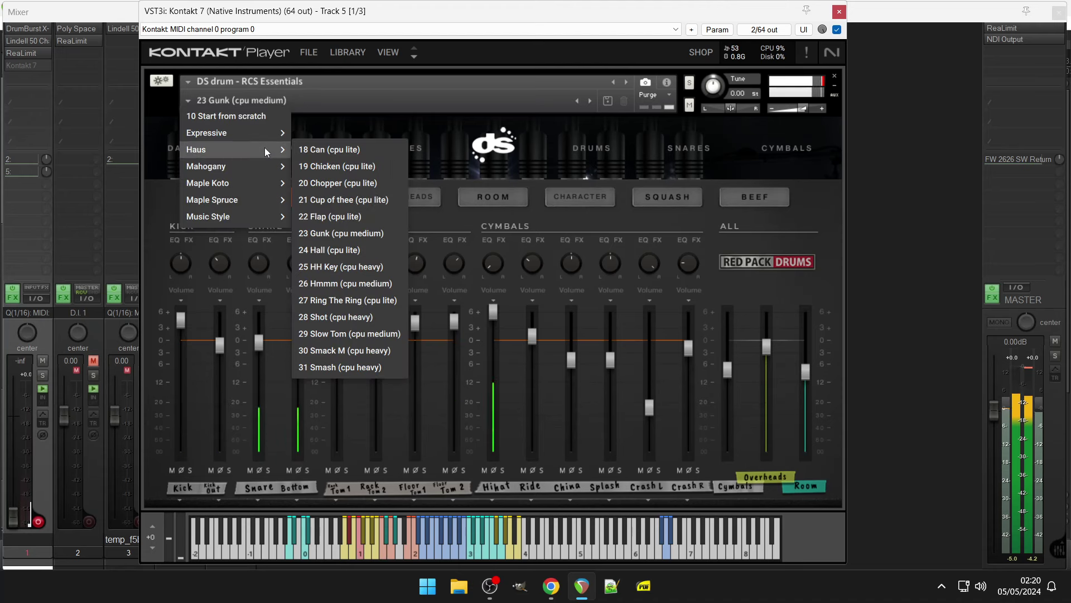
pyautogui.click(312, 167)
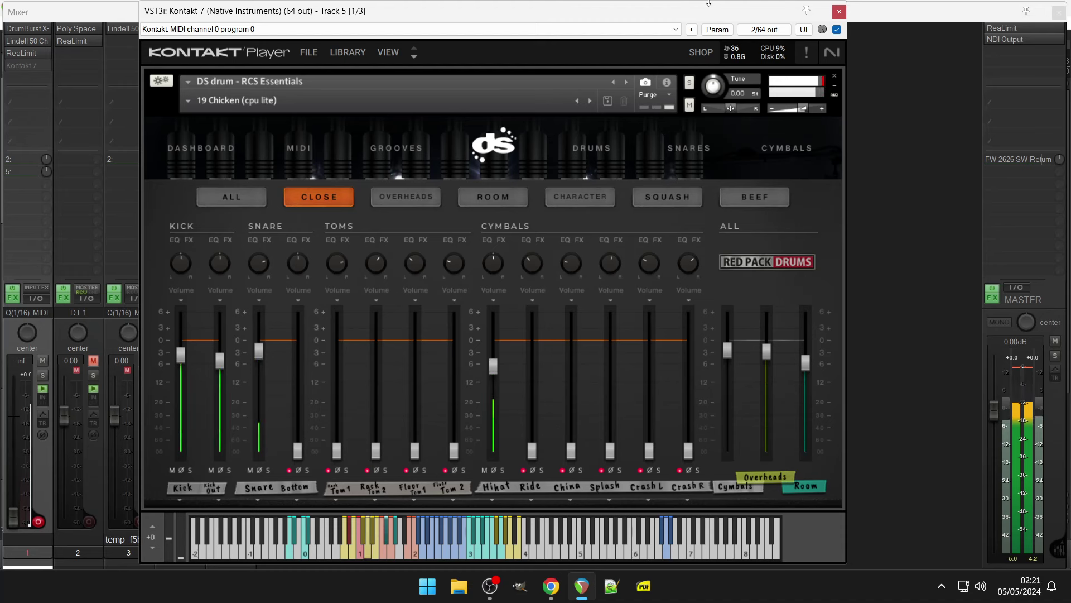
# Step: Close Kontakt 7, switch to DrumBurst X-824 on track 1, and start playback of its sequencer
pyautogui.click(839, 11)
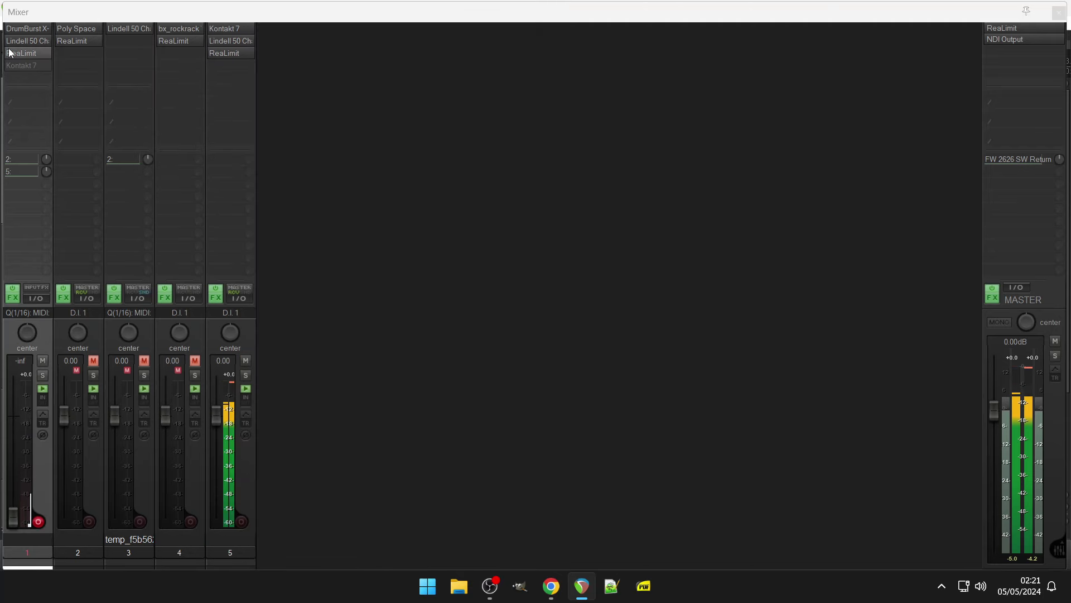
pyautogui.click(35, 28)
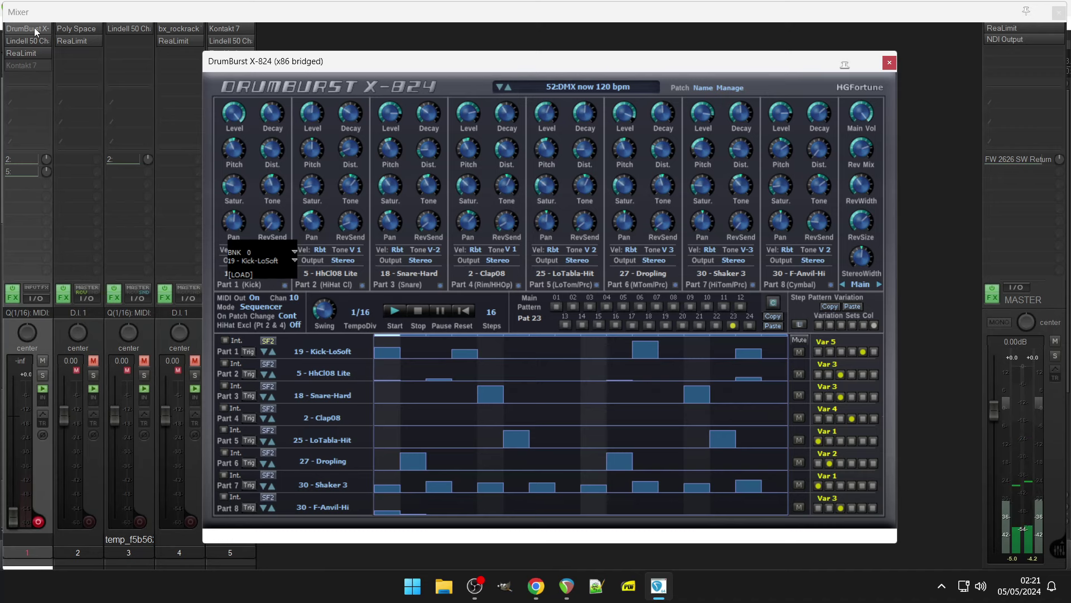
pyautogui.press('space')
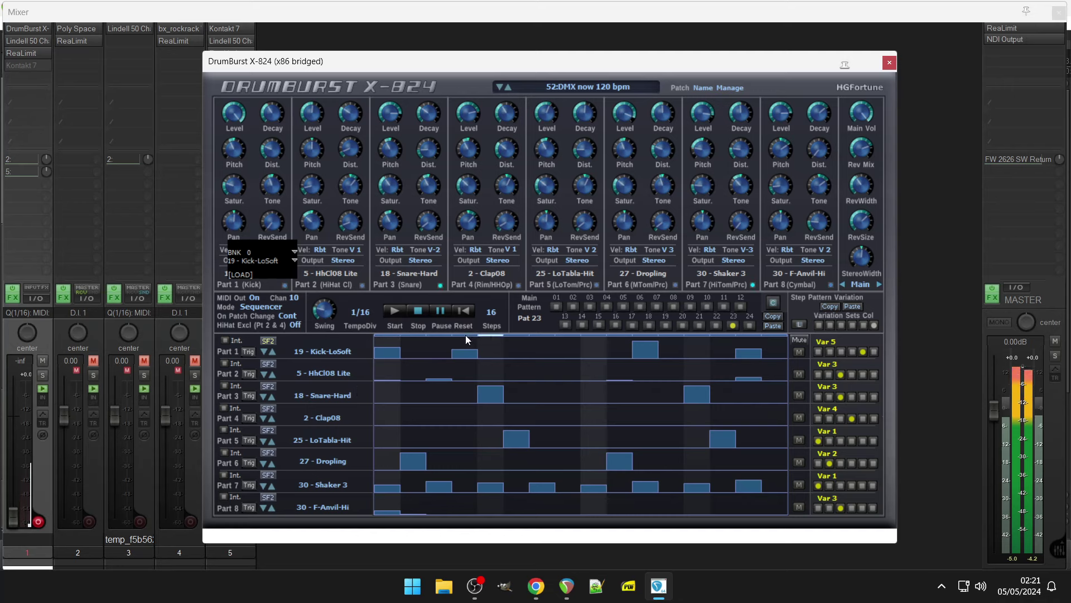
# Step: Audition the patches 44:STATICOBINARY, 18:Black Jungle (144) and 24:Live or Let Die (135), and finish on 28:Plaste Pekinese (130)
pyautogui.click(561, 88)
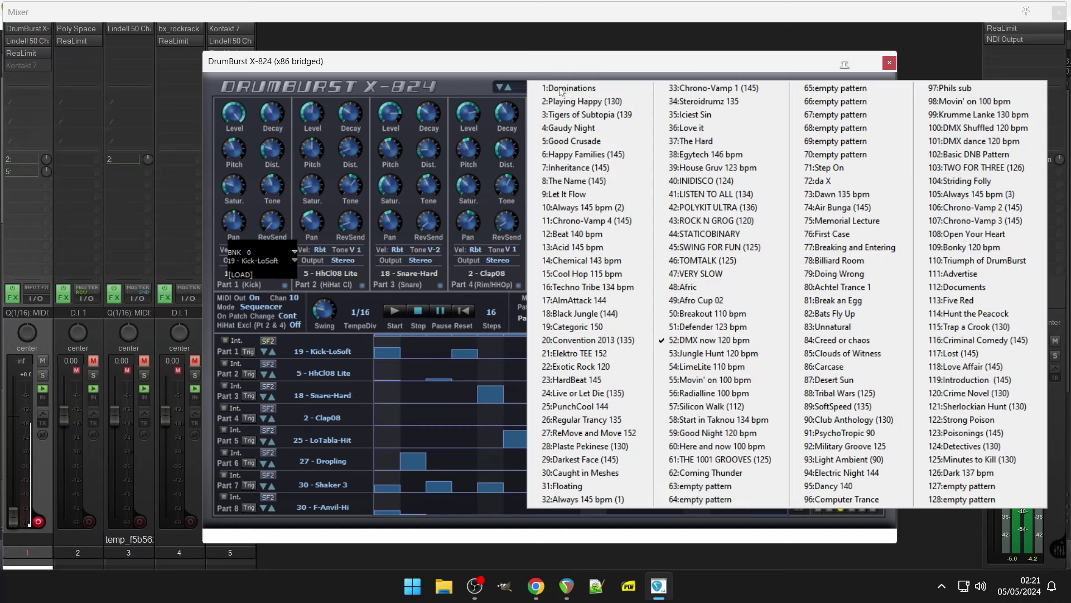
pyautogui.click(711, 232)
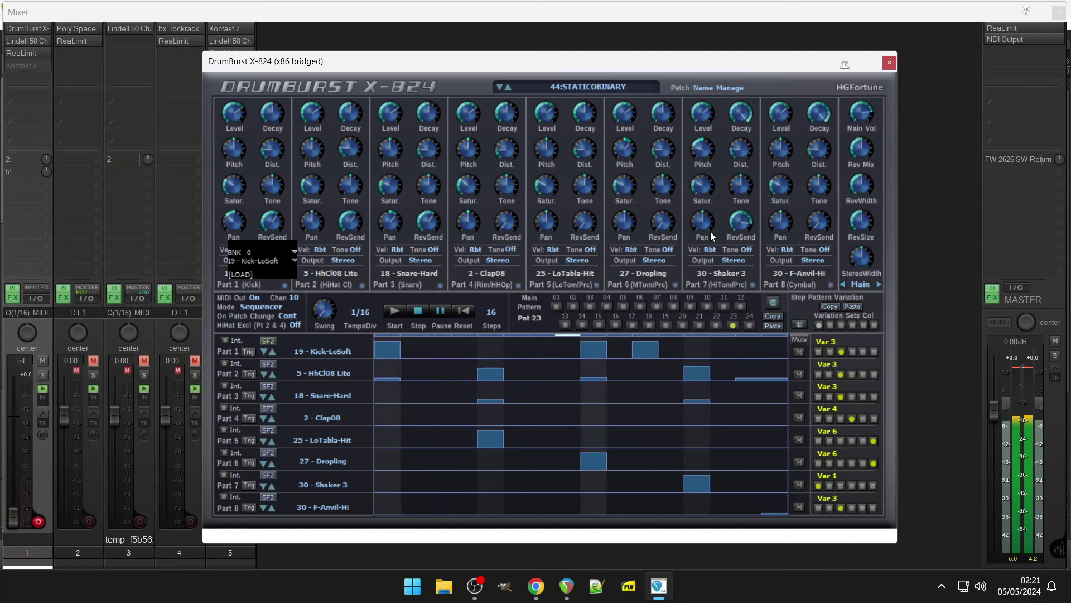
pyautogui.click(608, 89)
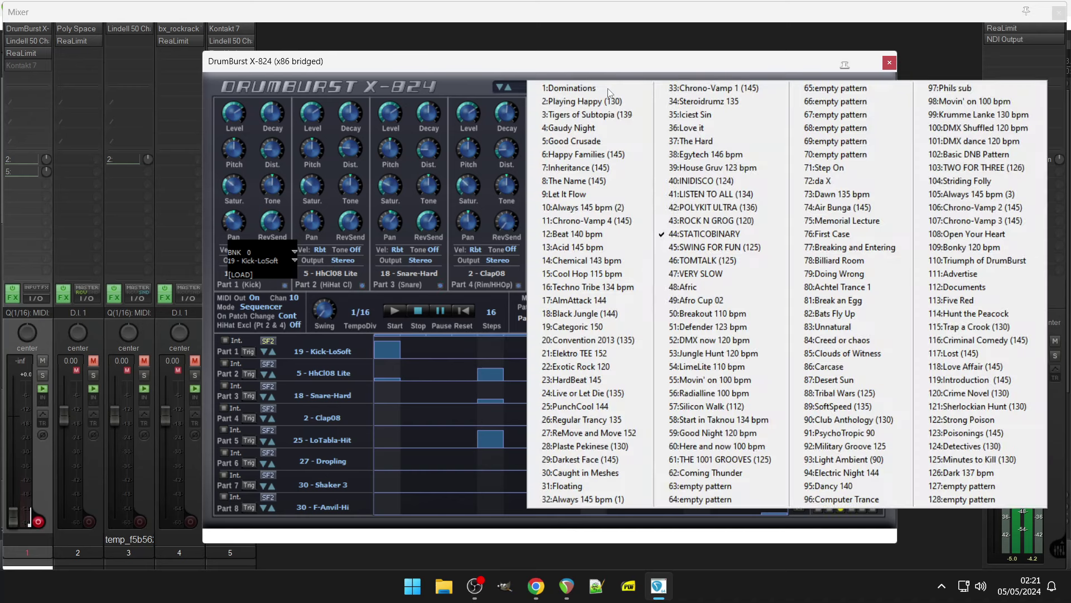
pyautogui.click(599, 314)
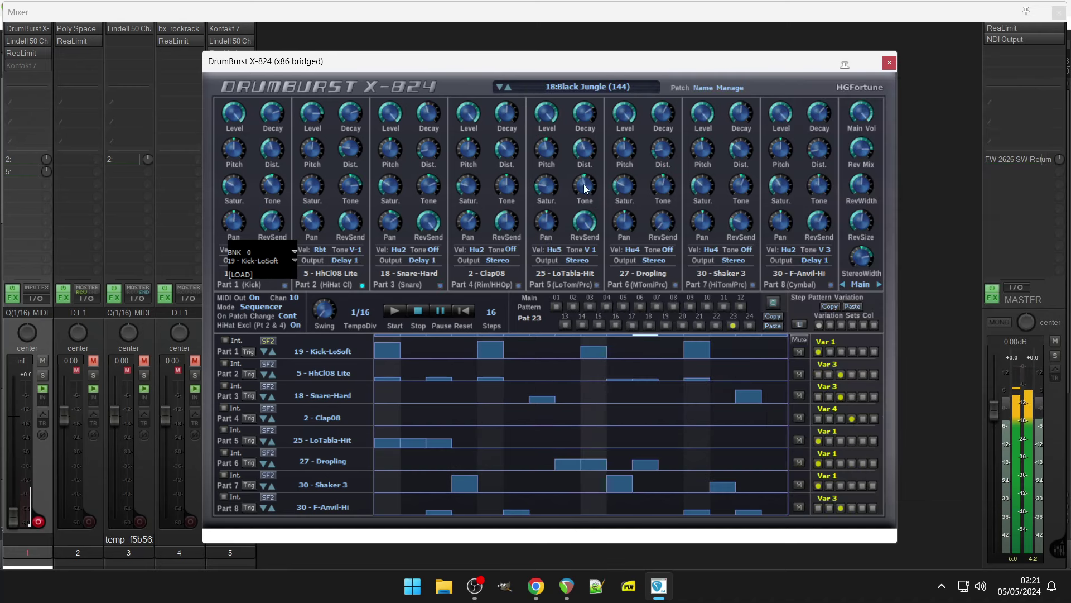
pyautogui.click(574, 87)
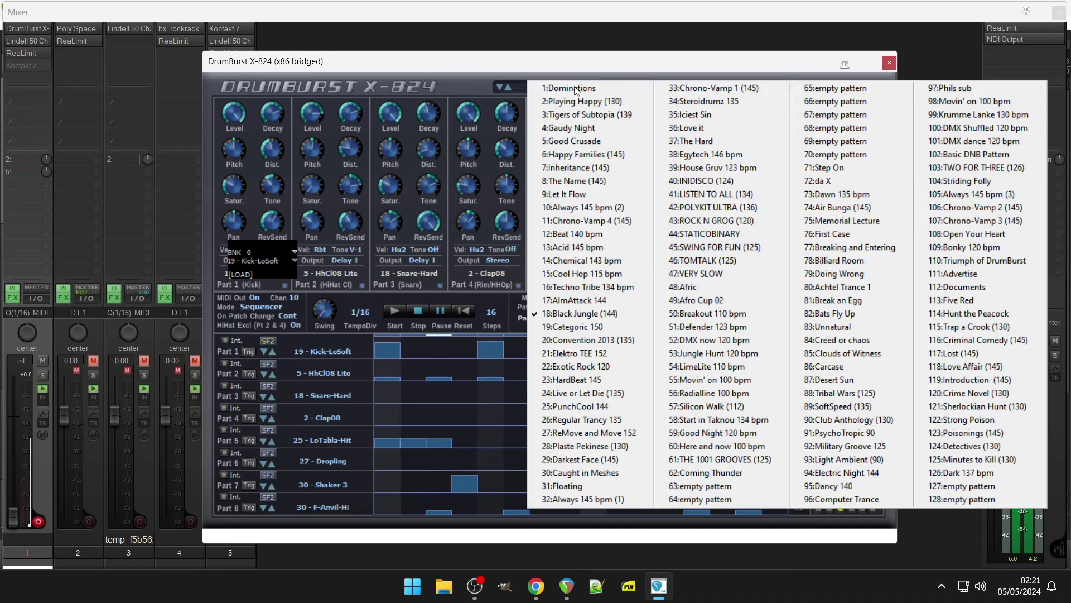
pyautogui.click(567, 397)
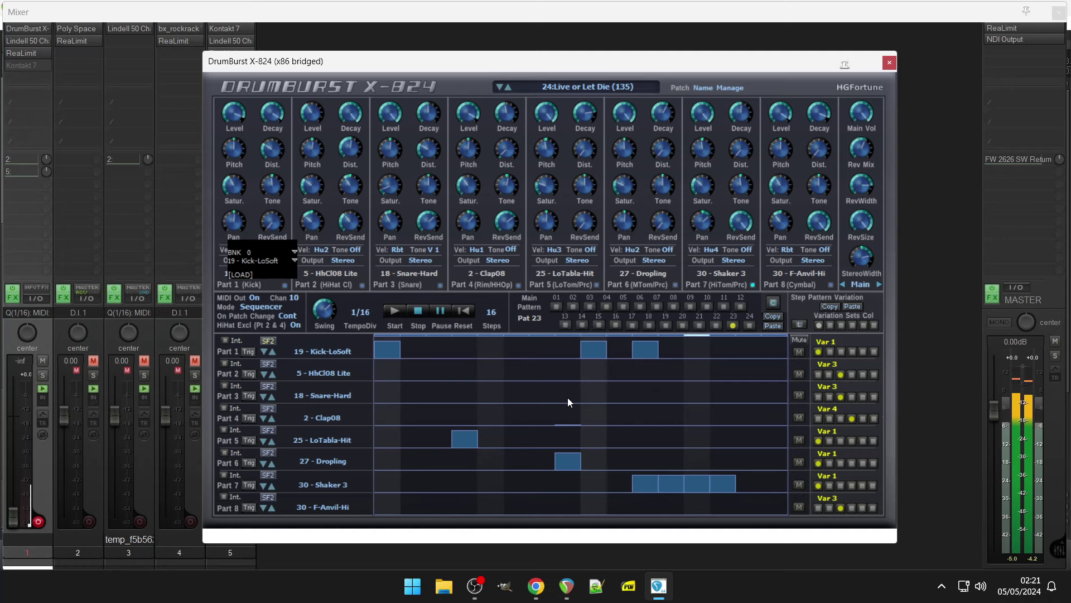
pyautogui.click(563, 85)
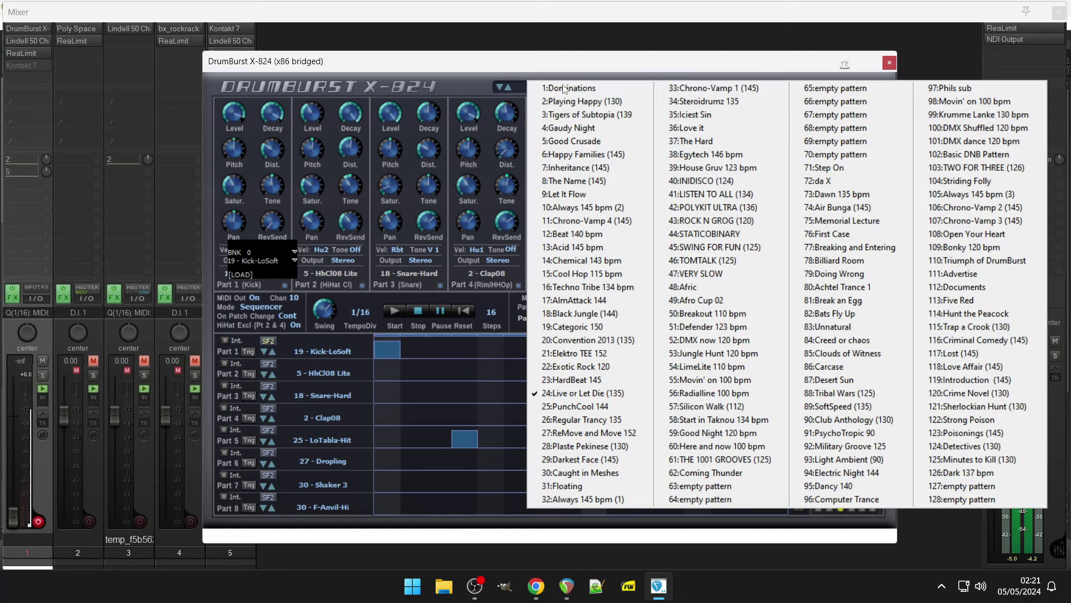
pyautogui.click(544, 441)
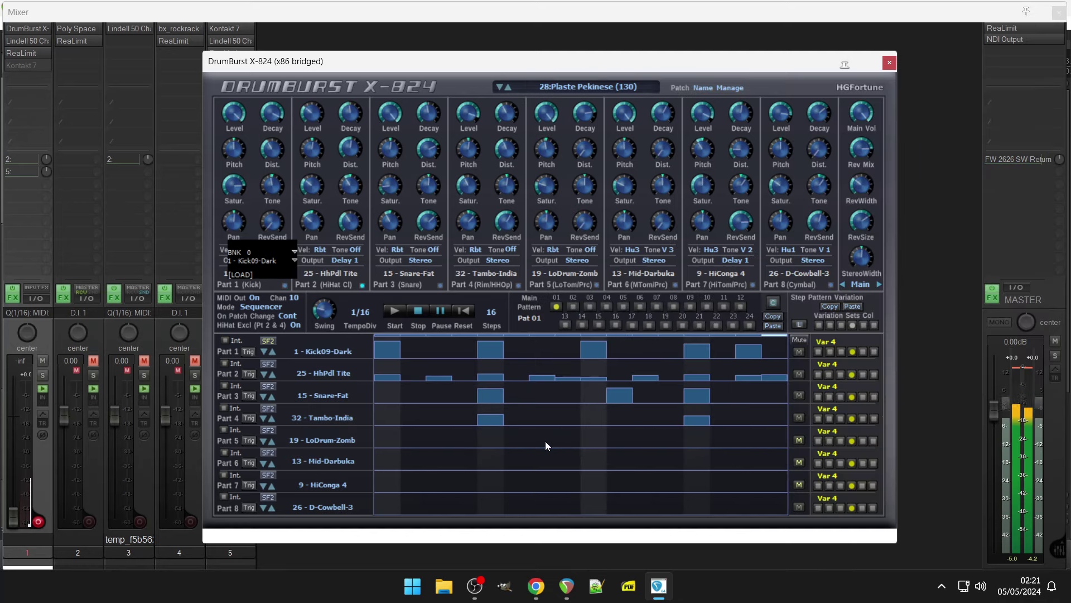